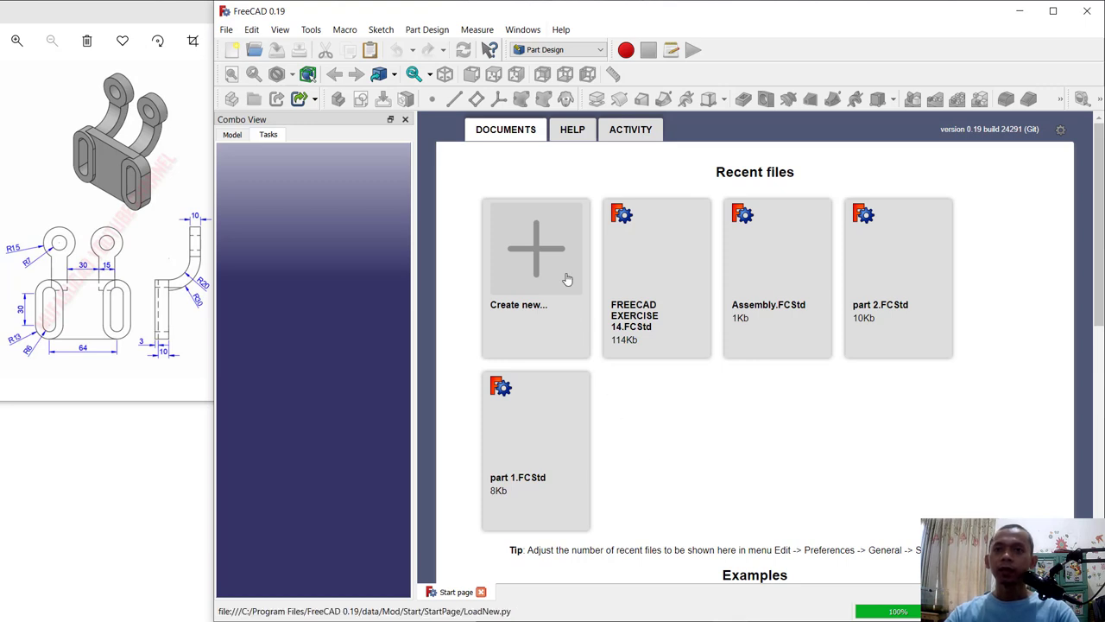
# Step: Create a new document, switch to the Part Design workbench and add a body
pyautogui.click(544, 262)
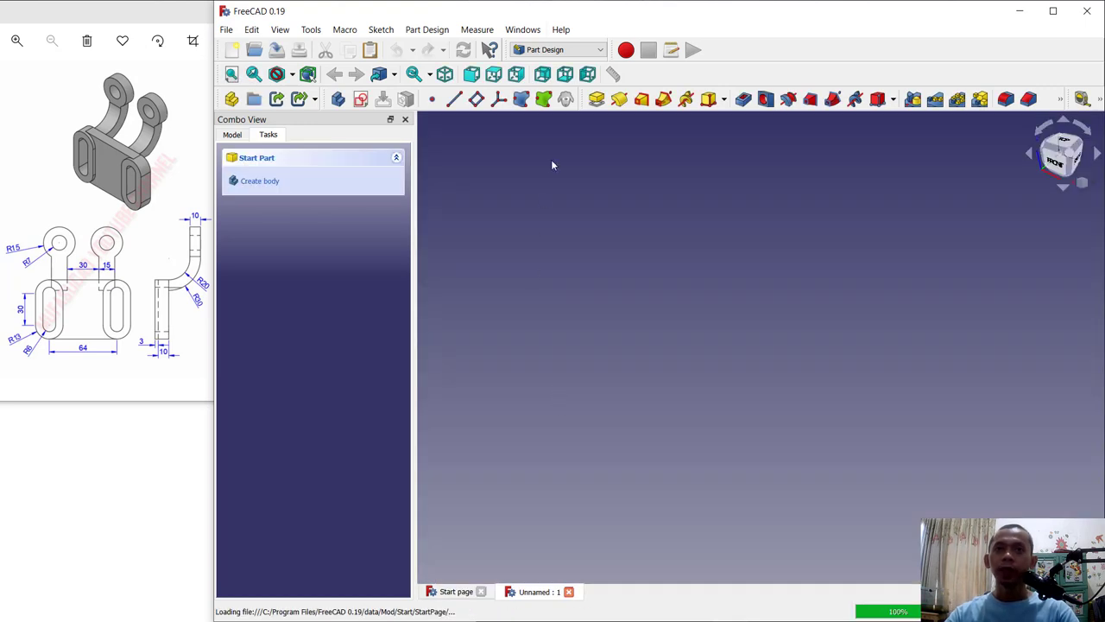
pyautogui.click(561, 49)
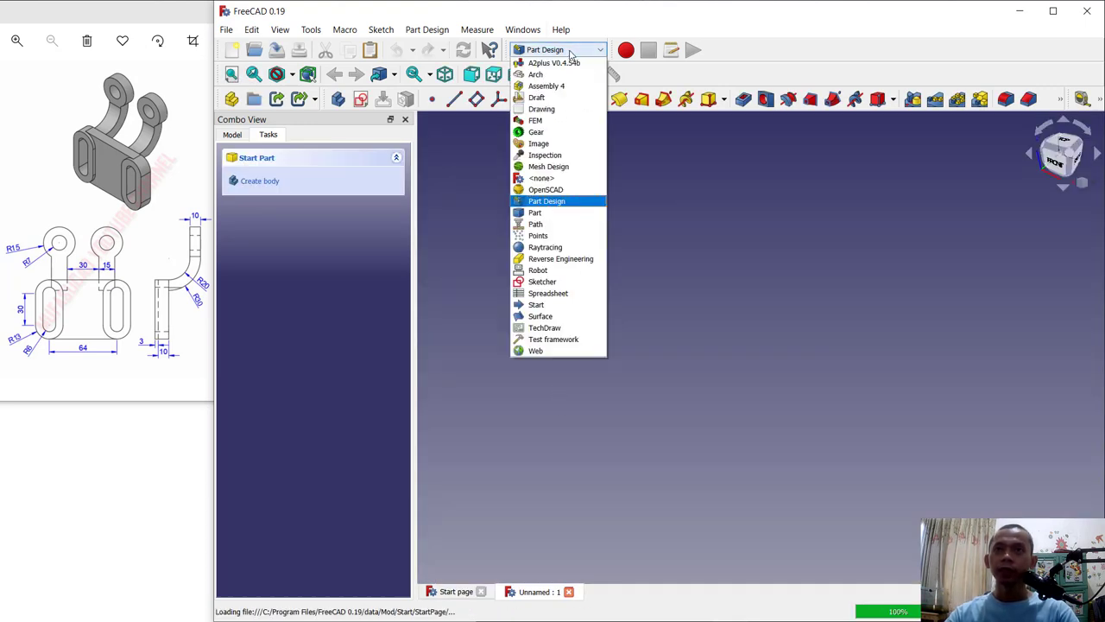
pyautogui.click(553, 203)
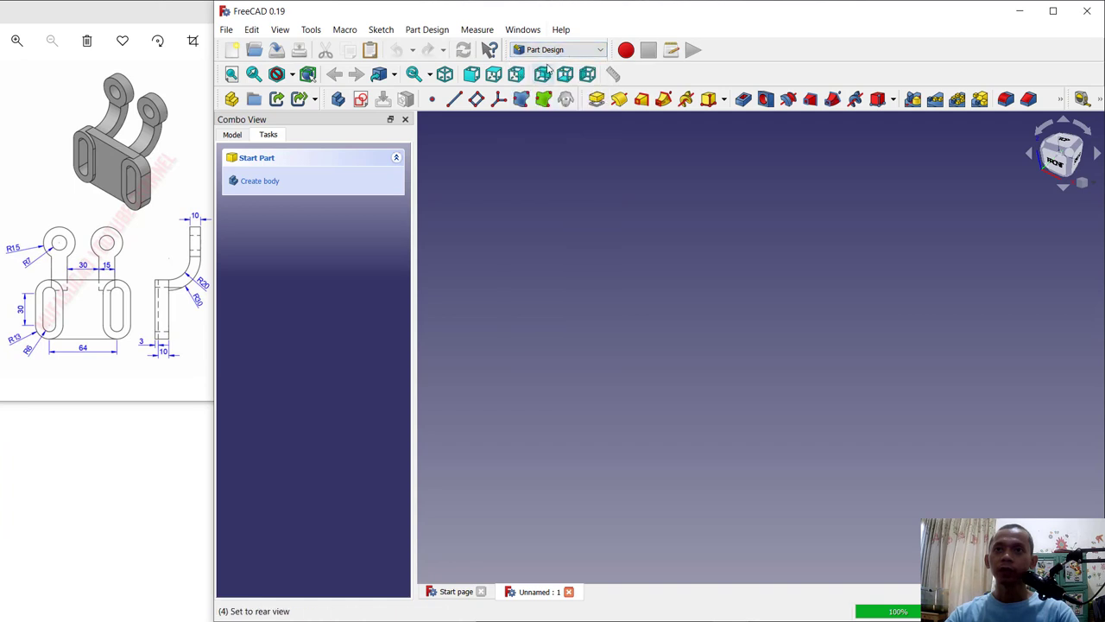
pyautogui.click(261, 188)
# Step: Start a new sketch in the body on XZ_Plane
pyautogui.click(263, 185)
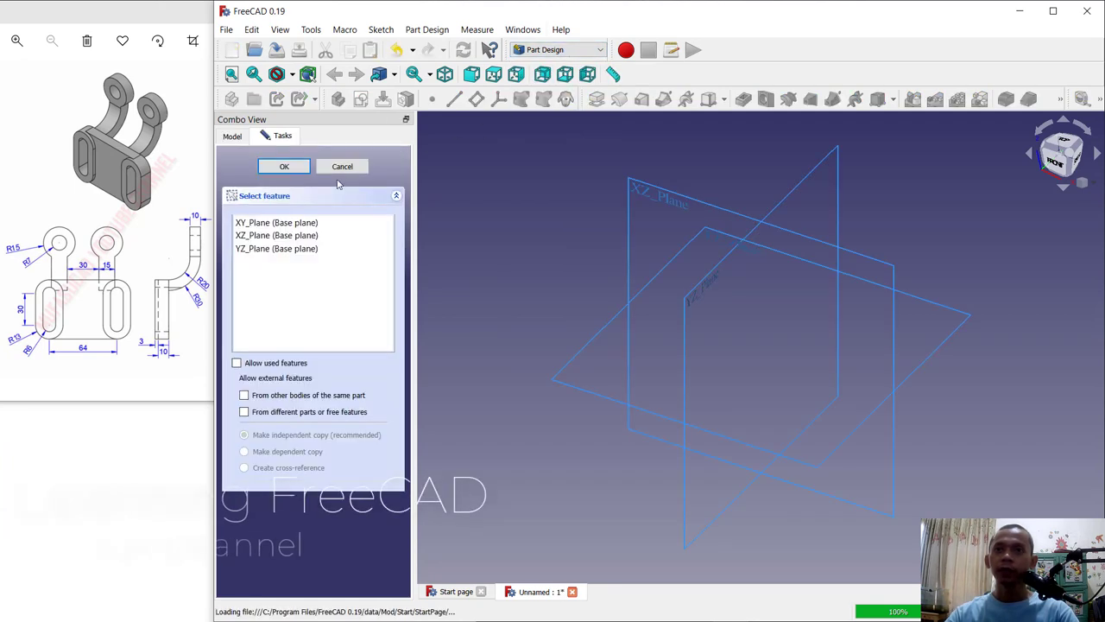
pyautogui.click(654, 197)
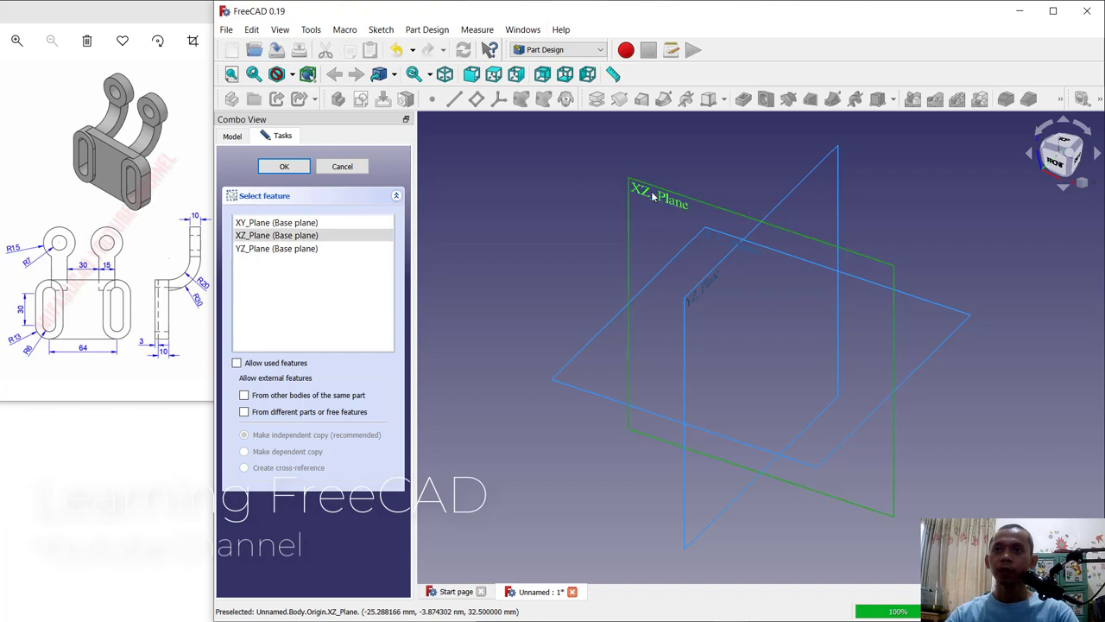
pyautogui.click(284, 166)
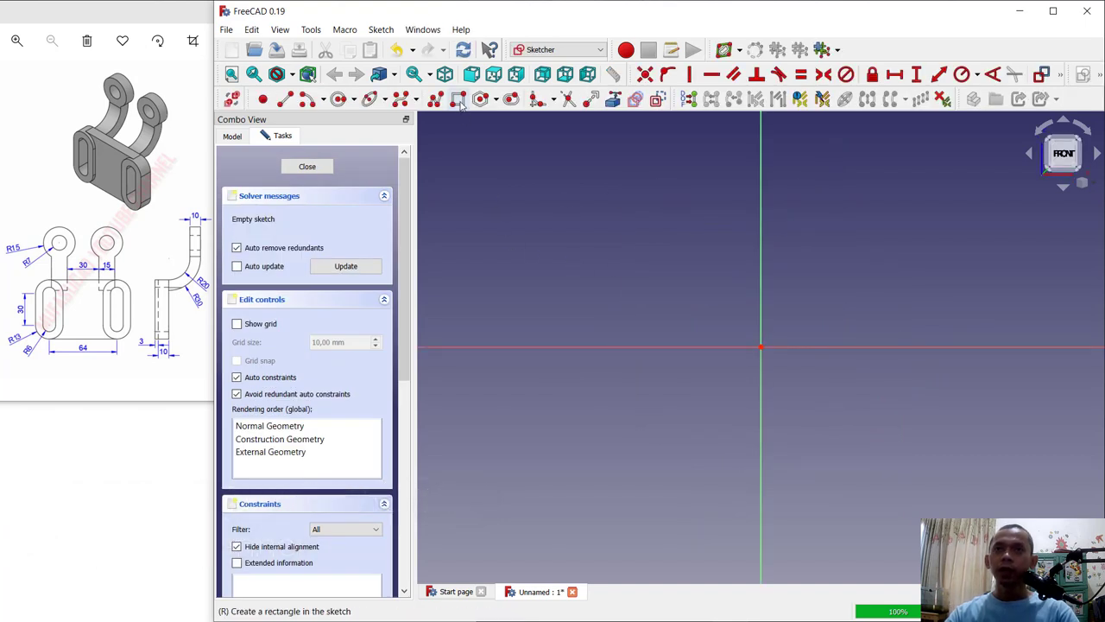
# Step: Draw a rectangle and fillet its top-left and bottom-left corners
pyautogui.click(460, 100)
pyautogui.click(624, 216)
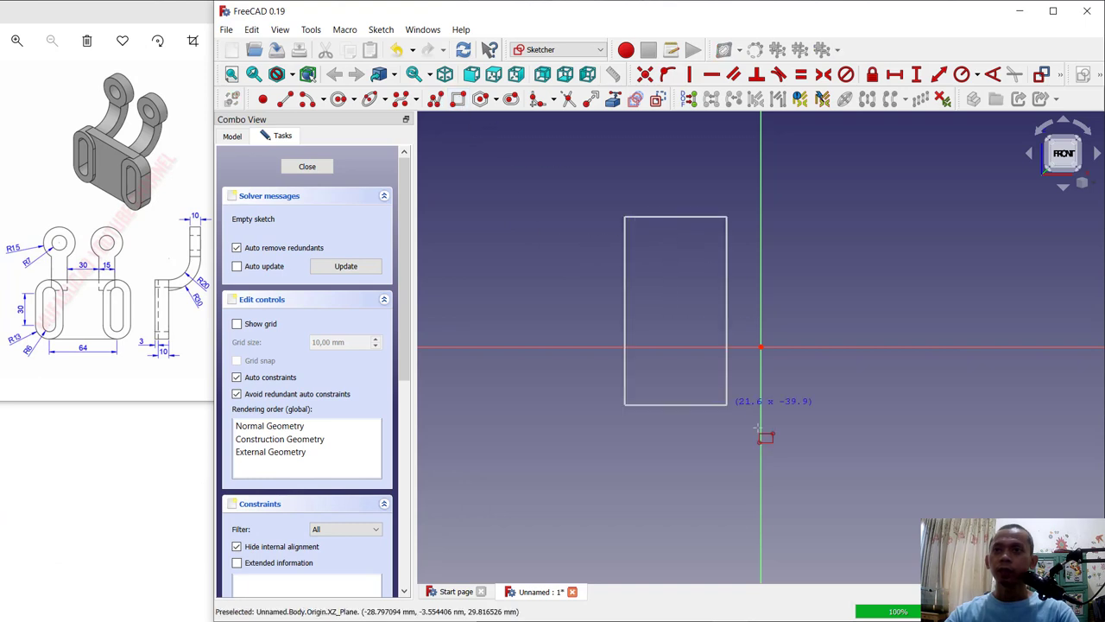
pyautogui.click(886, 446)
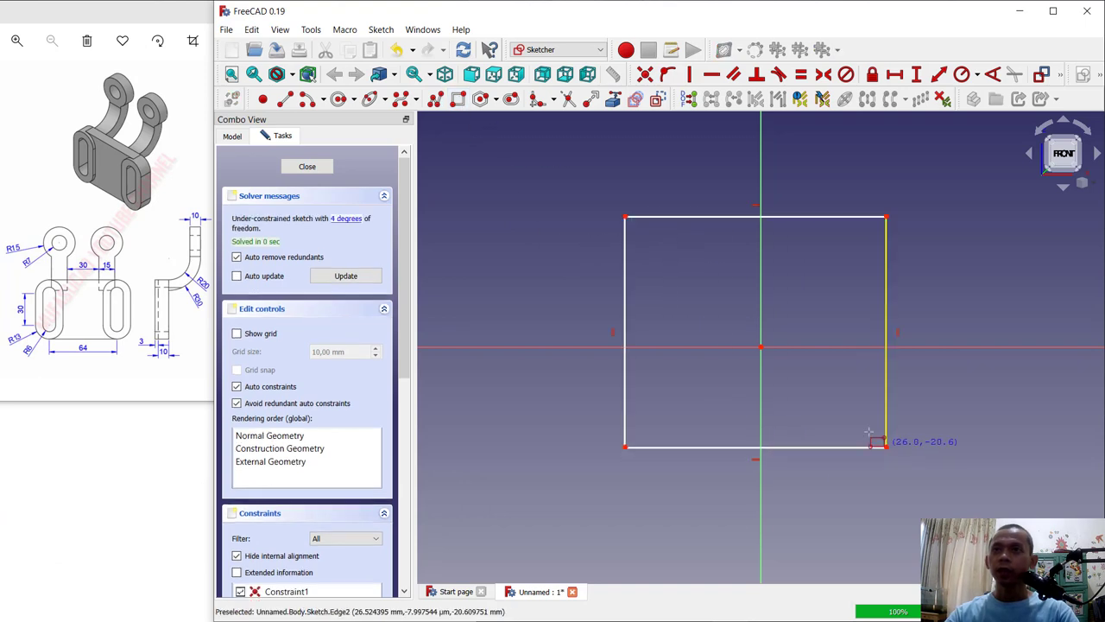
pyautogui.click(537, 100)
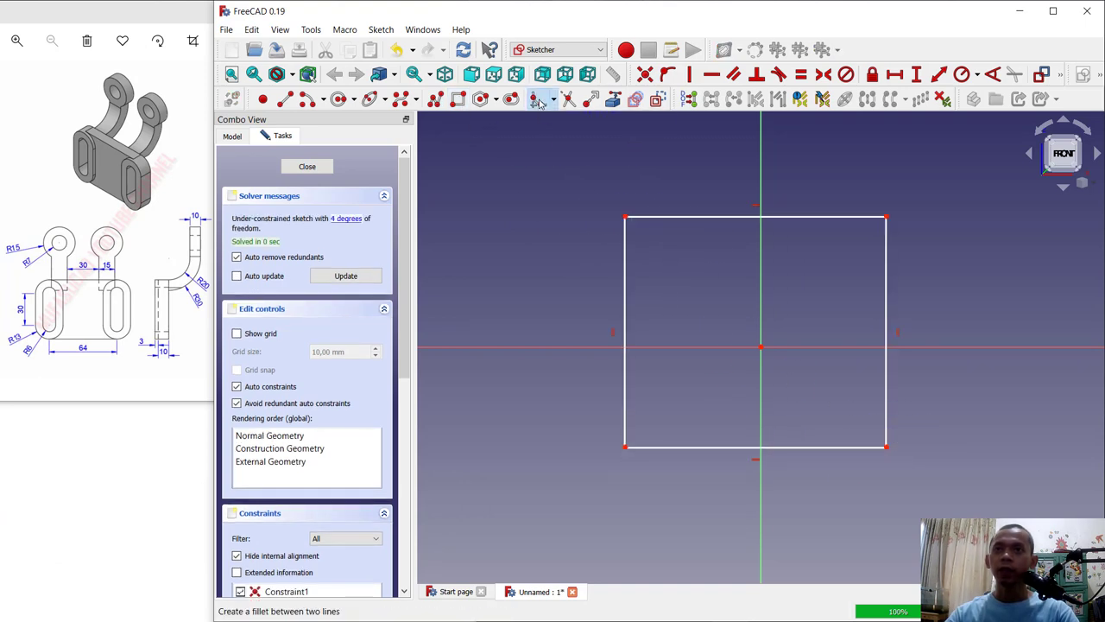
pyautogui.click(656, 215)
pyautogui.click(624, 328)
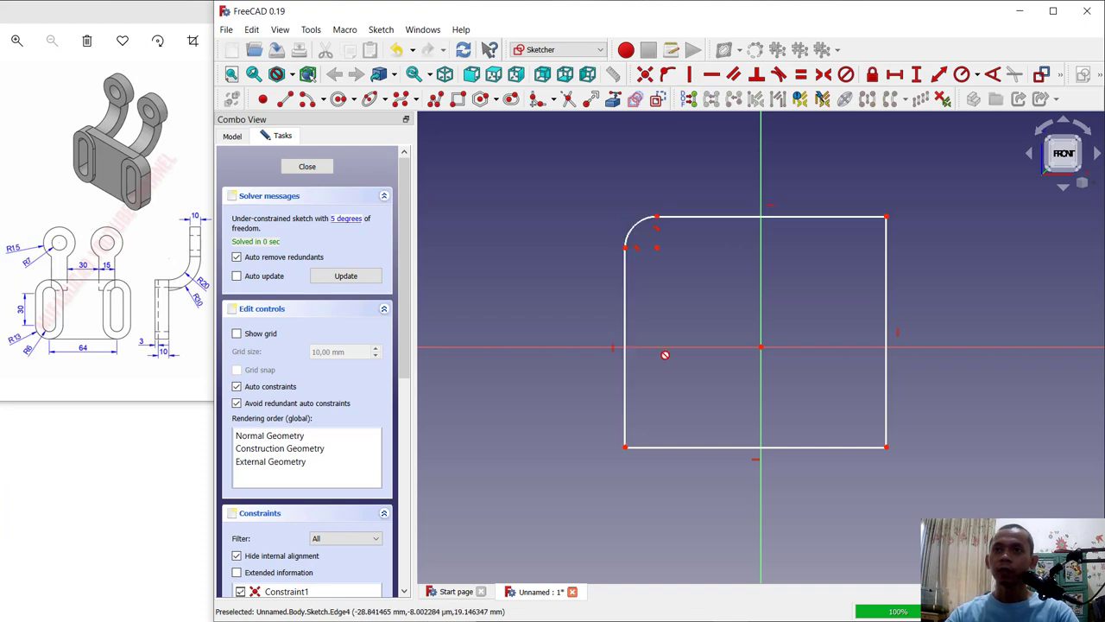
pyautogui.click(626, 419)
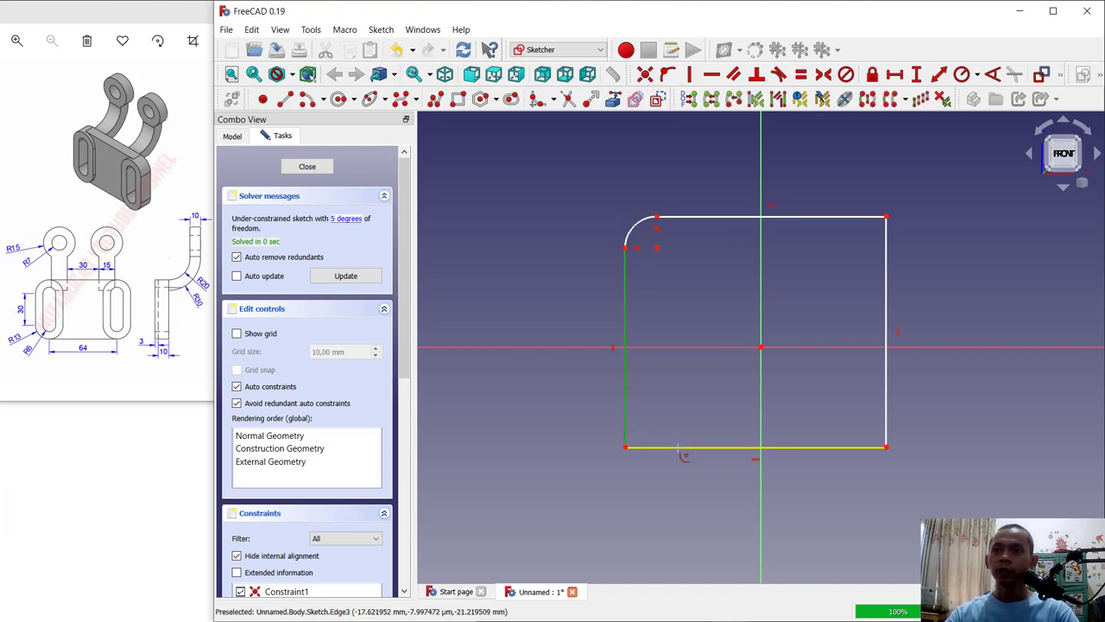
pyautogui.click(682, 446)
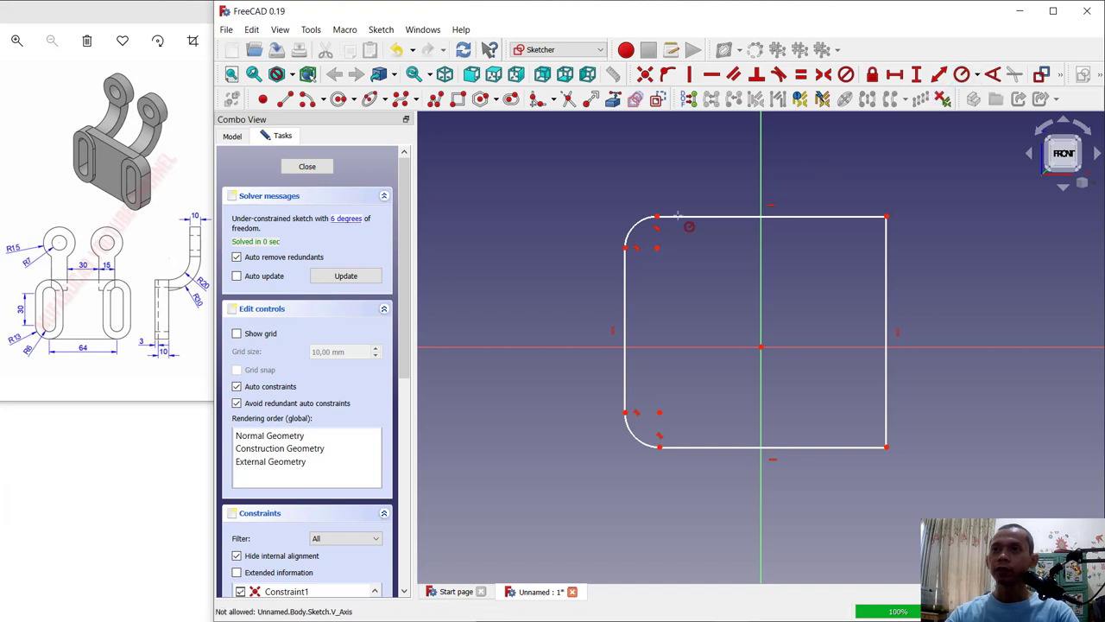
# Step: Constrain both left fillets to a 13 mm radius
pyautogui.click(629, 227)
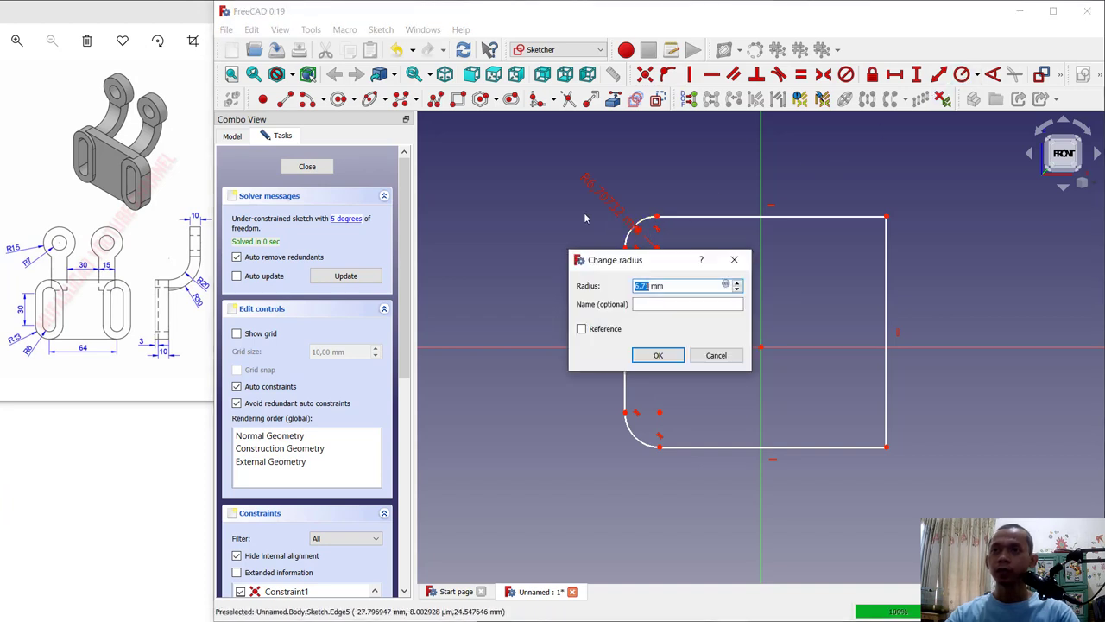
pyautogui.write('13')
pyautogui.press('Return')
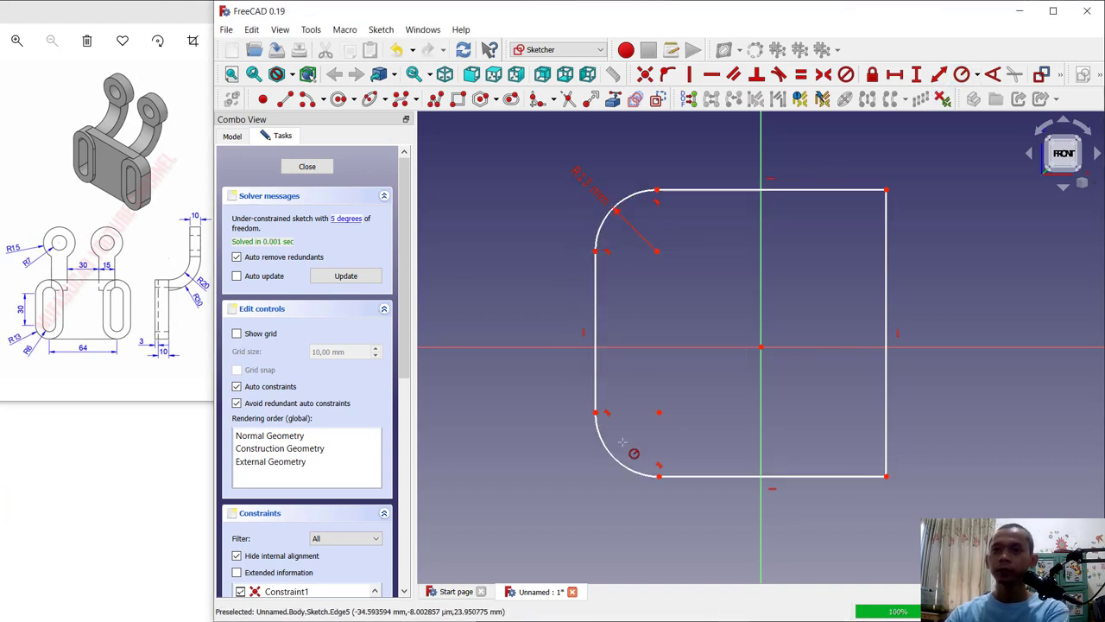
pyautogui.click(620, 458)
pyautogui.write('13')
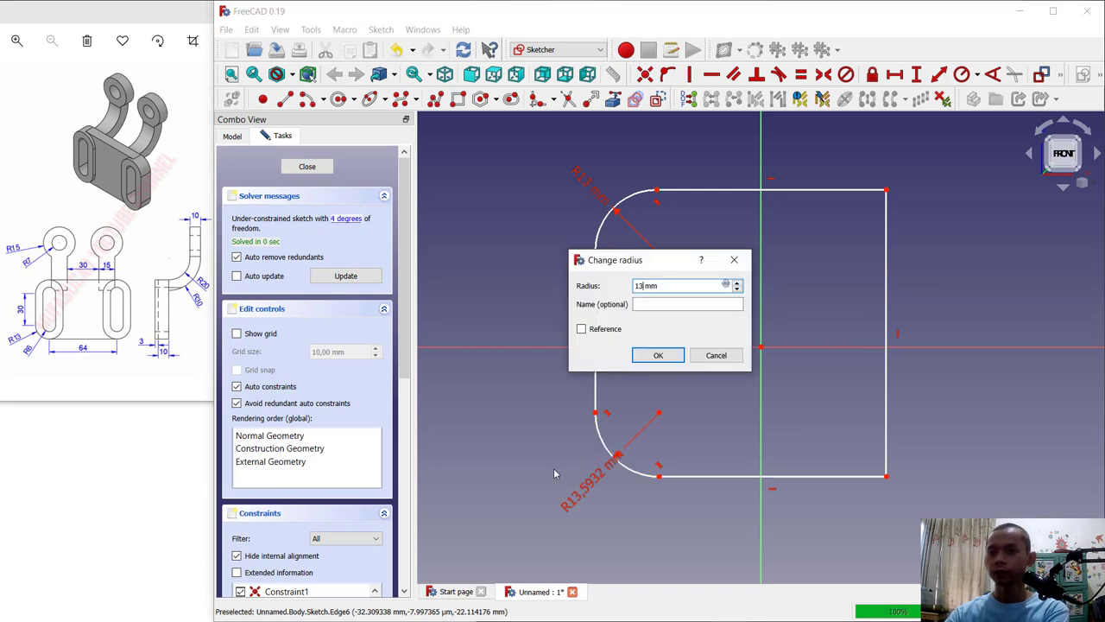
pyautogui.write('3')
pyautogui.press('Return')
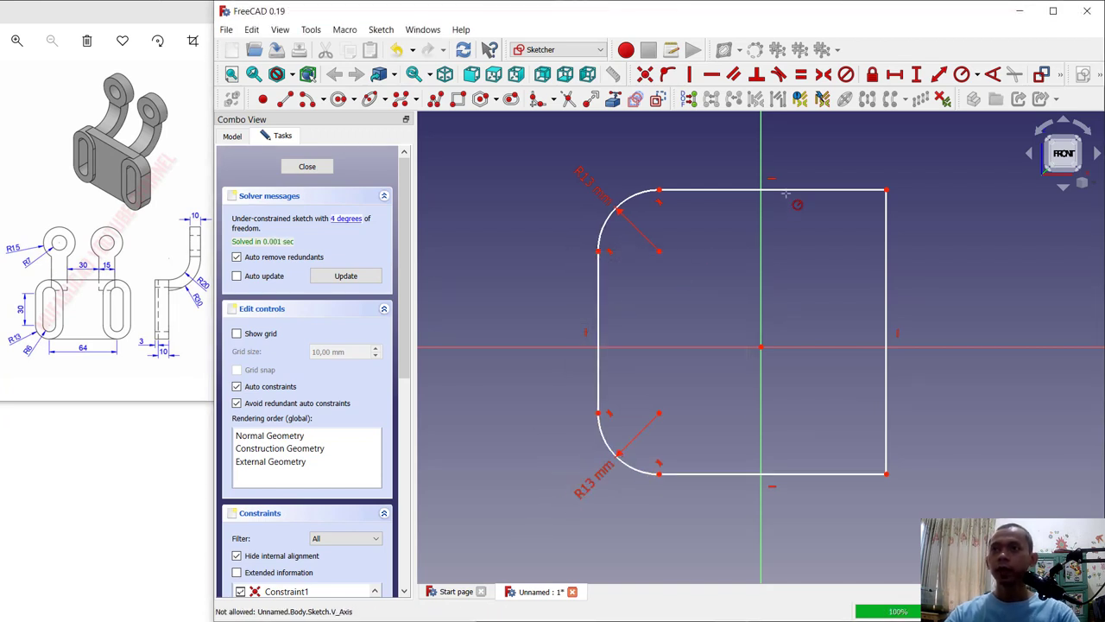
# Step: Set 30 mm between the fillet centres and 32 mm top width, then close the sketch
pyautogui.click(659, 253)
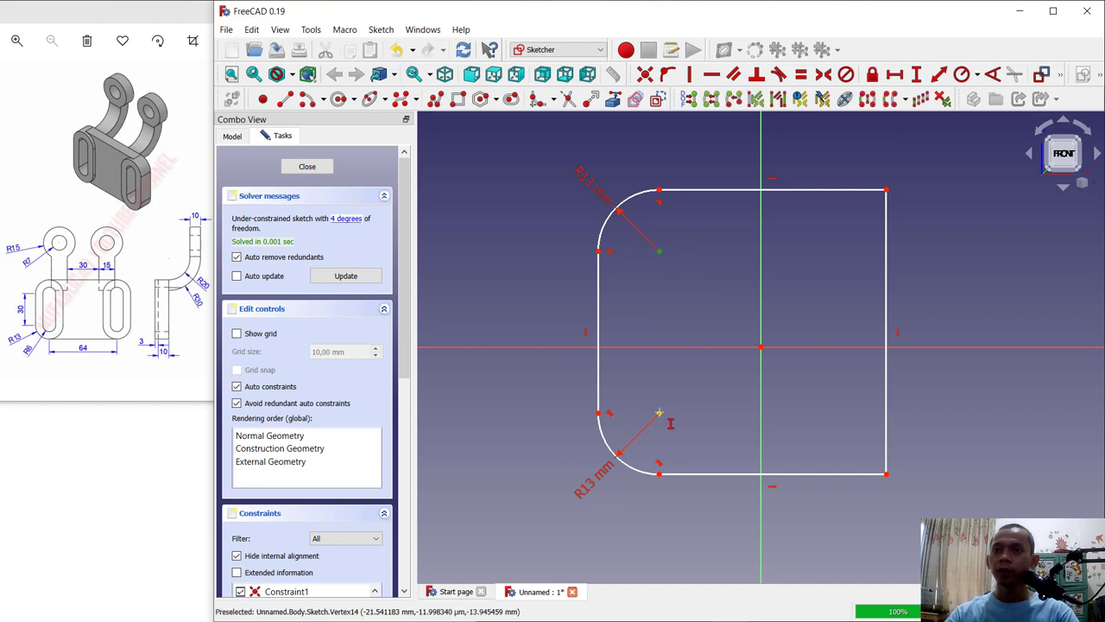
pyautogui.click(660, 417)
pyautogui.write('i30')
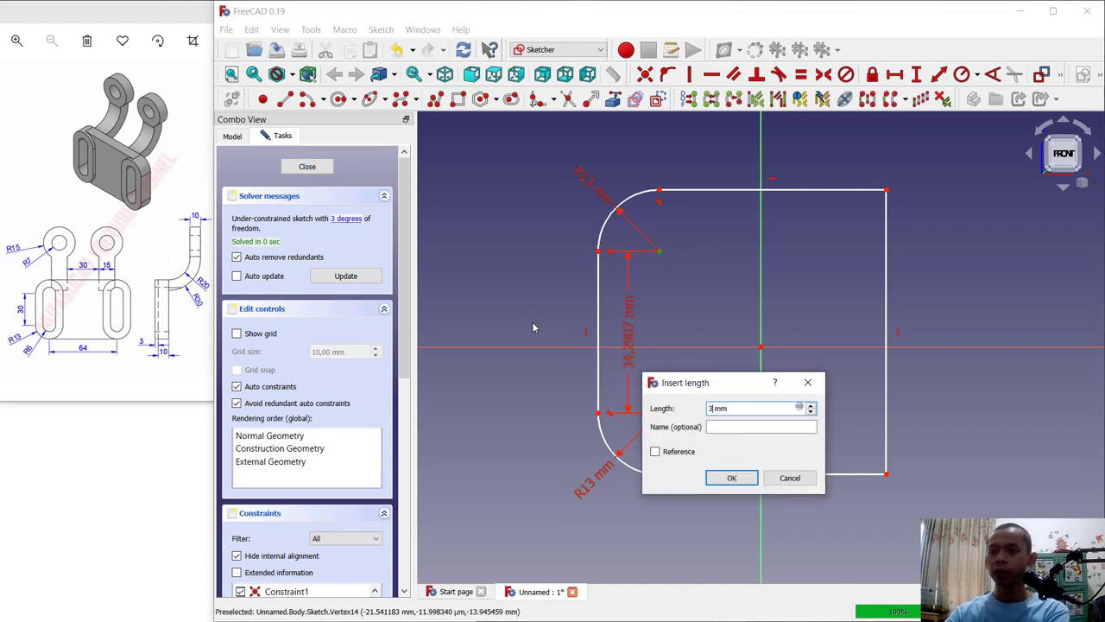
pyautogui.press('Return')
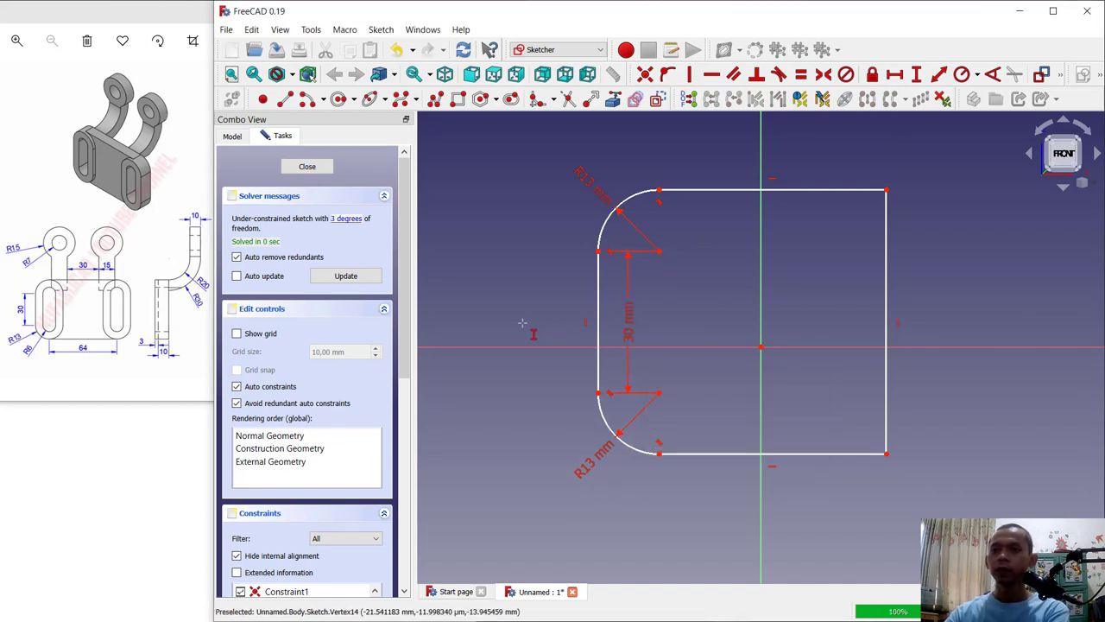
pyautogui.click(894, 75)
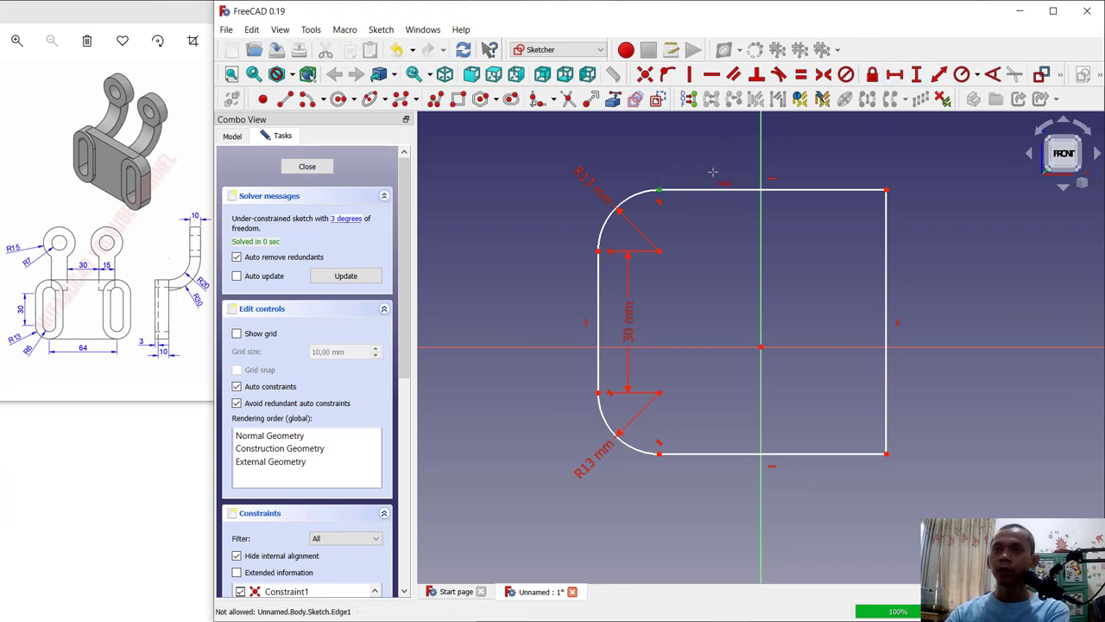
pyautogui.click(678, 179)
pyautogui.click(872, 176)
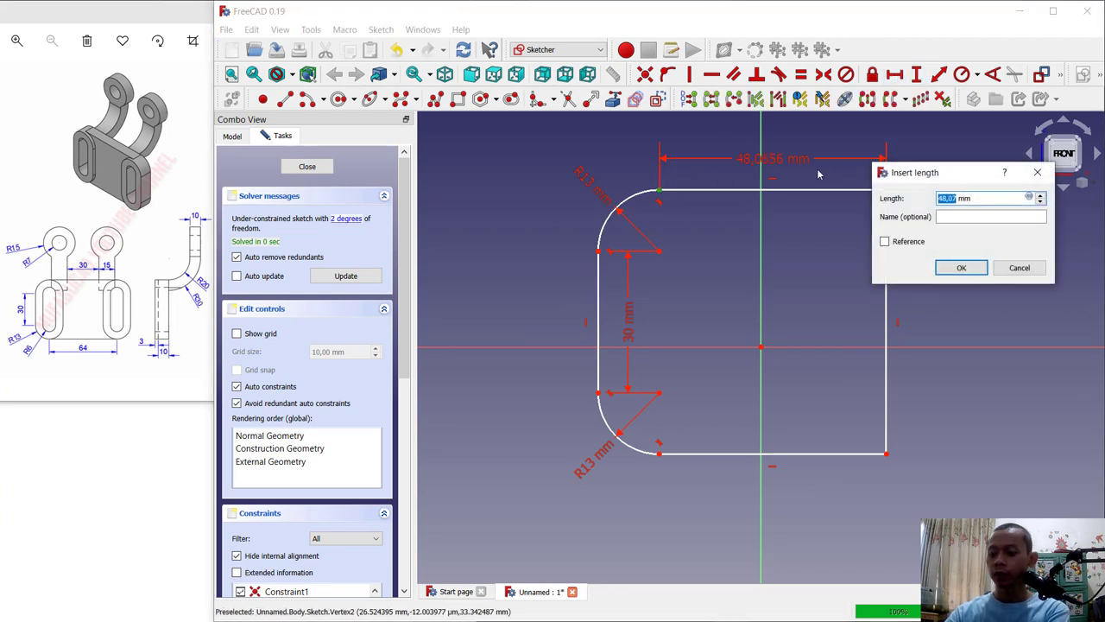
pyautogui.click(960, 268)
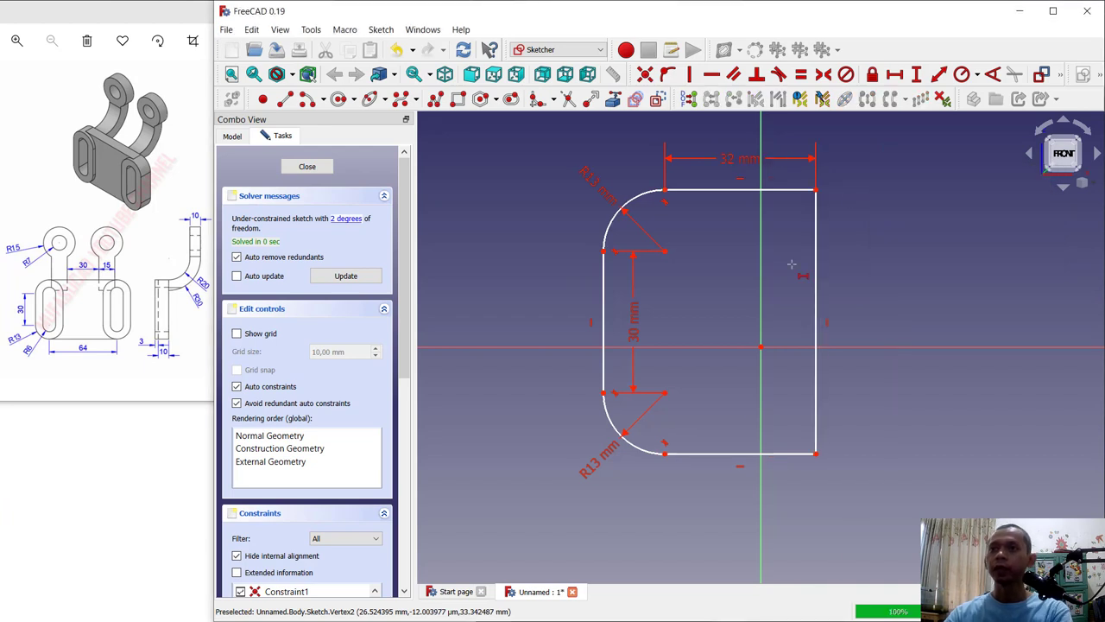
pyautogui.click(311, 166)
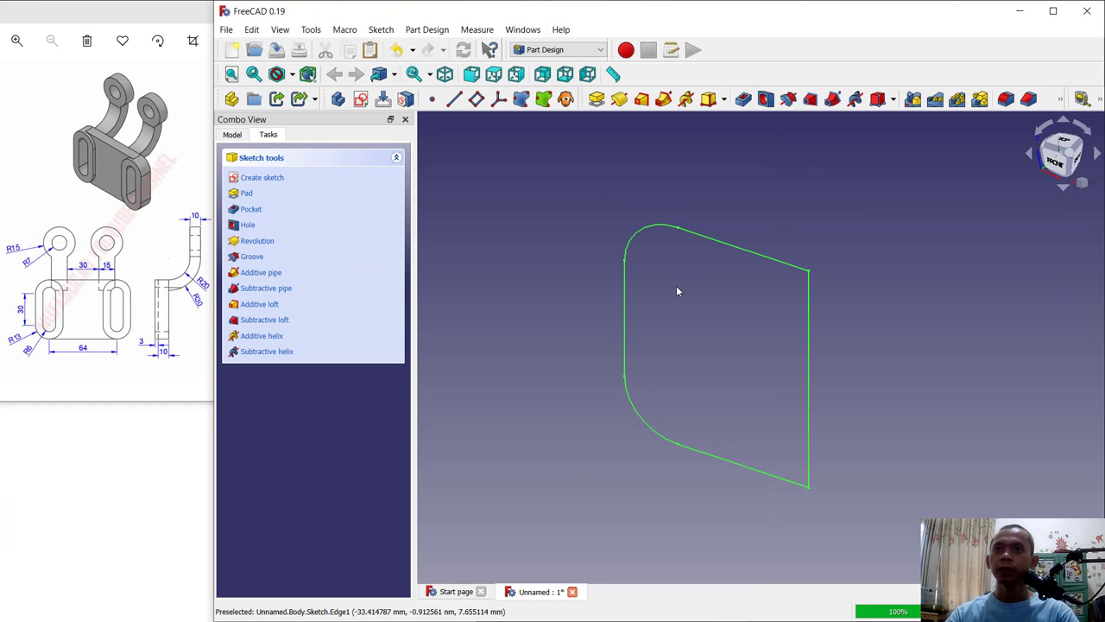
# Step: Pad the profile 13 mm and start a new sketch on the pad's front face
pyautogui.click(596, 100)
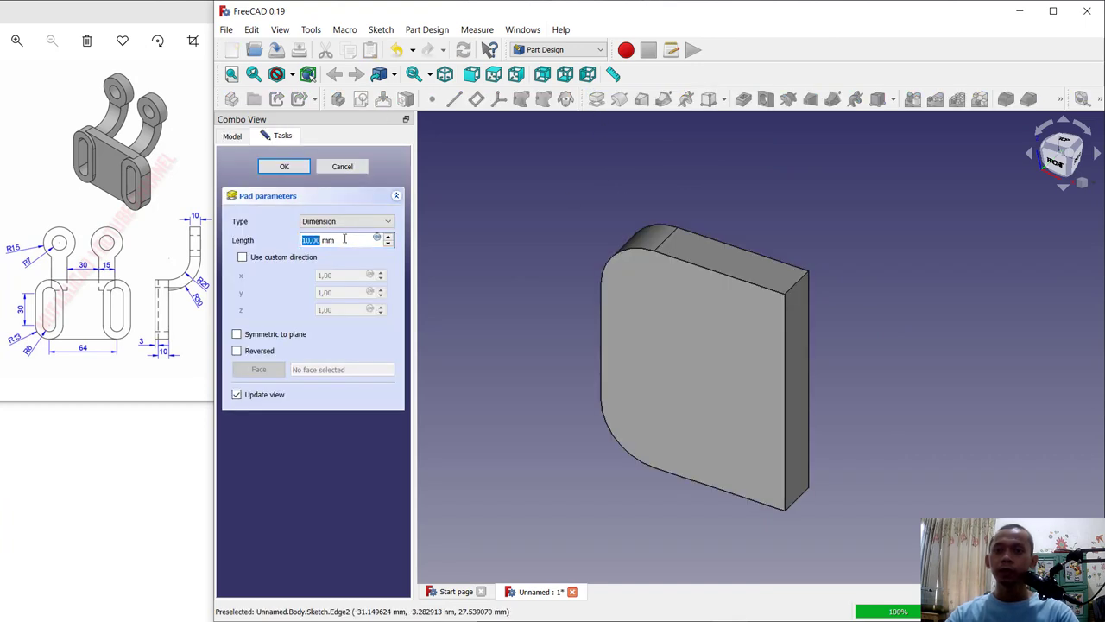
pyautogui.write('13')
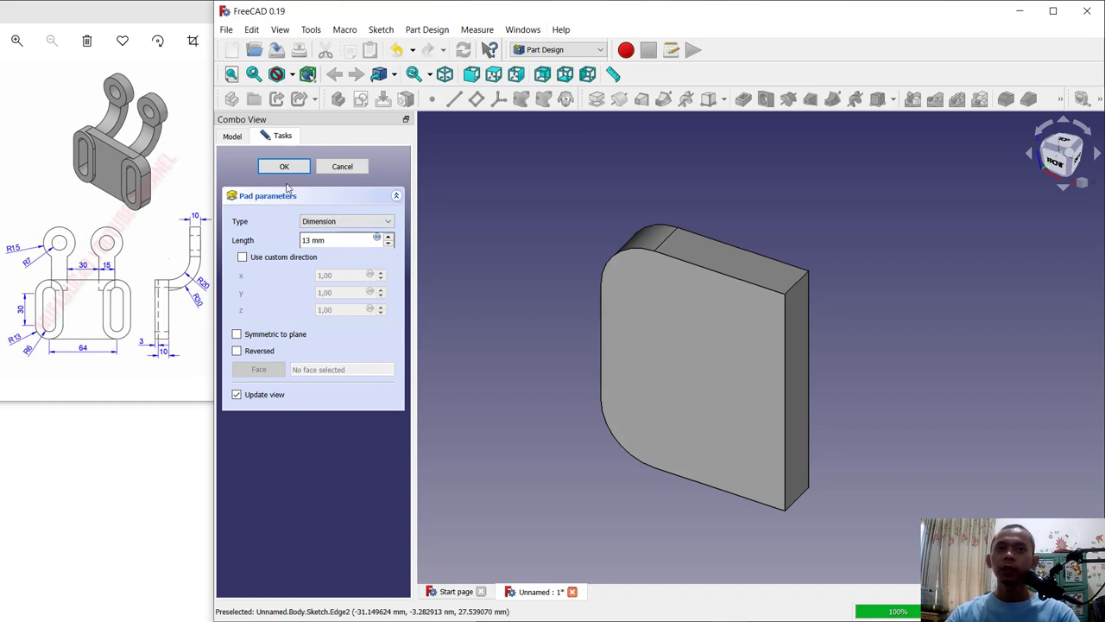
pyautogui.click(284, 166)
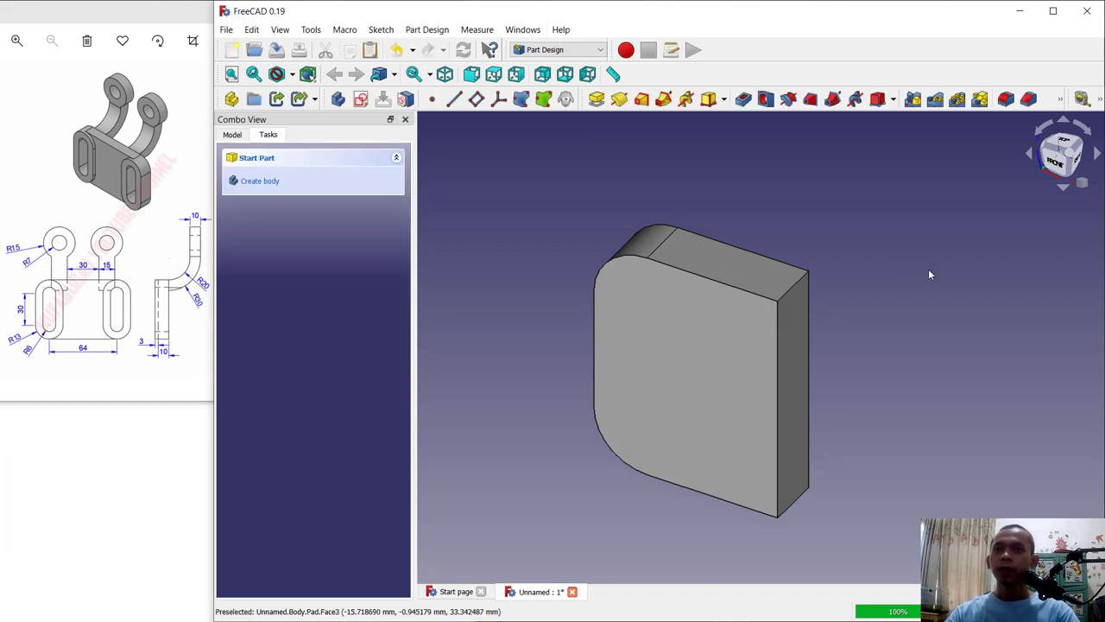
pyautogui.click(684, 342)
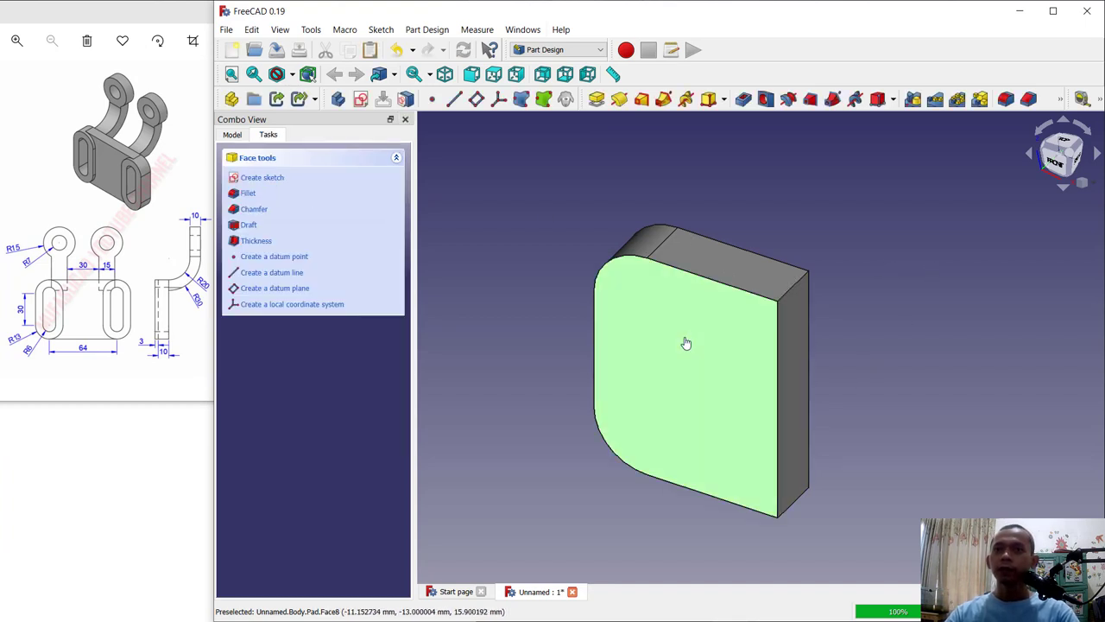
pyautogui.click(268, 179)
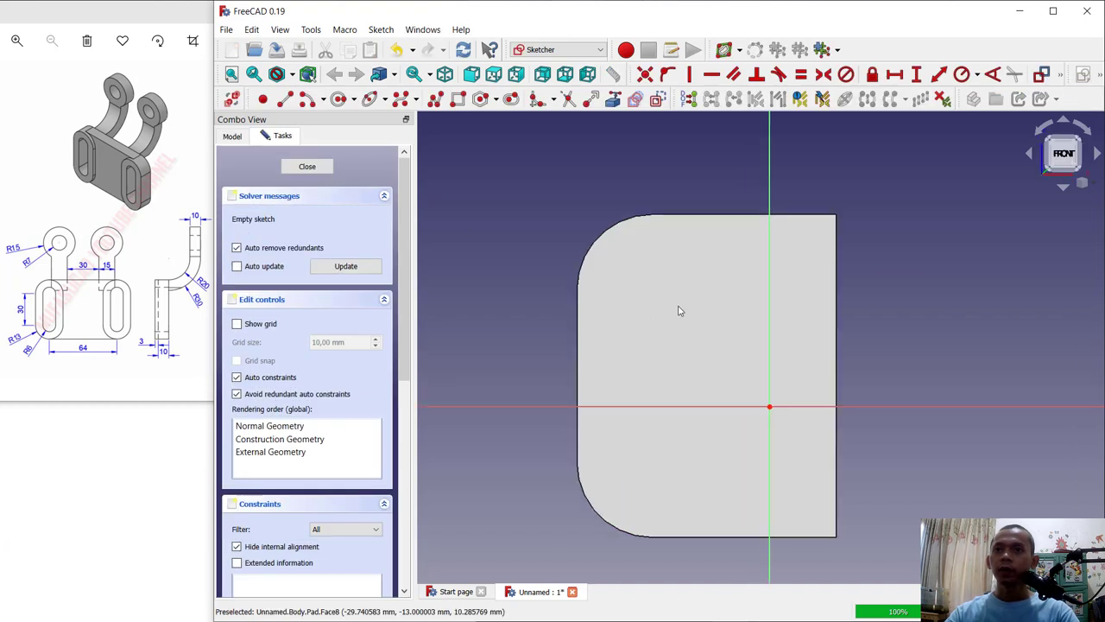
# Step: Project both rounded corners and the top, right and bottom edges as external geometry
pyautogui.click(613, 98)
pyautogui.click(622, 223)
pyautogui.click(681, 214)
pyautogui.click(835, 302)
pyautogui.click(734, 536)
pyautogui.click(635, 535)
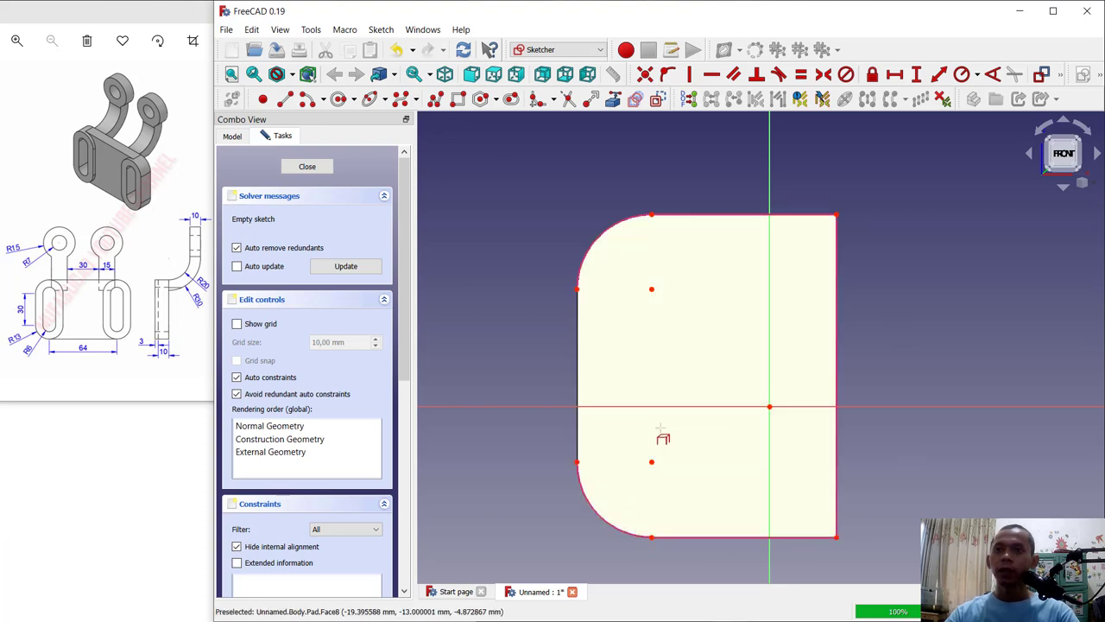
# Step: Draw two centre arcs on the upper and lower rounded corners' centres
pyautogui.click(309, 100)
pyautogui.click(651, 290)
pyautogui.click(652, 216)
pyautogui.click(725, 292)
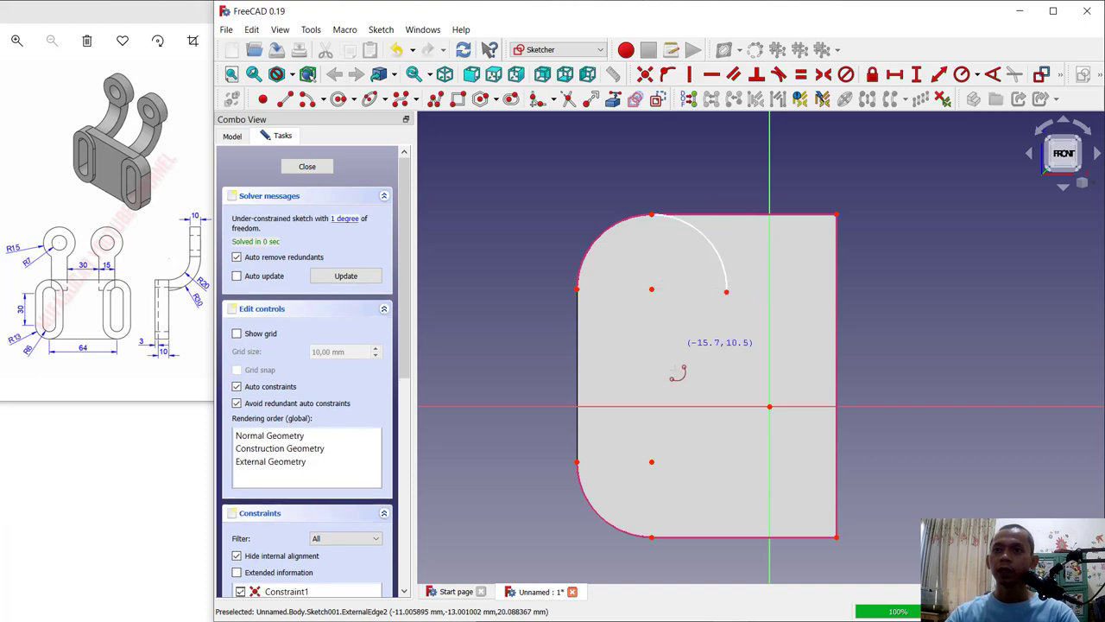
pyautogui.click(652, 461)
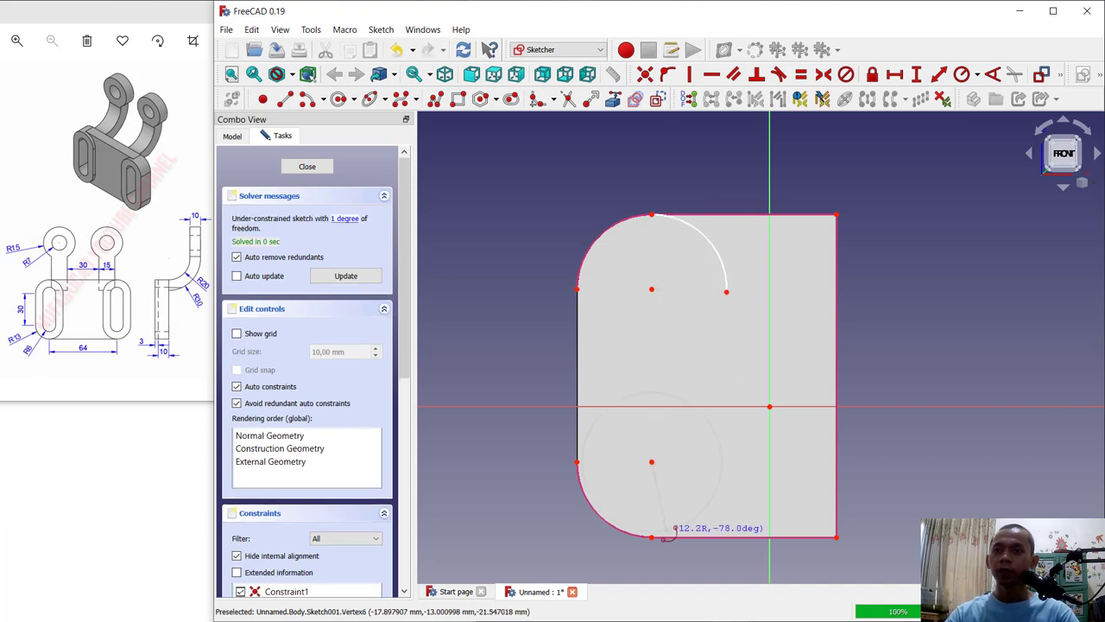
pyautogui.click(652, 537)
pyautogui.click(734, 464)
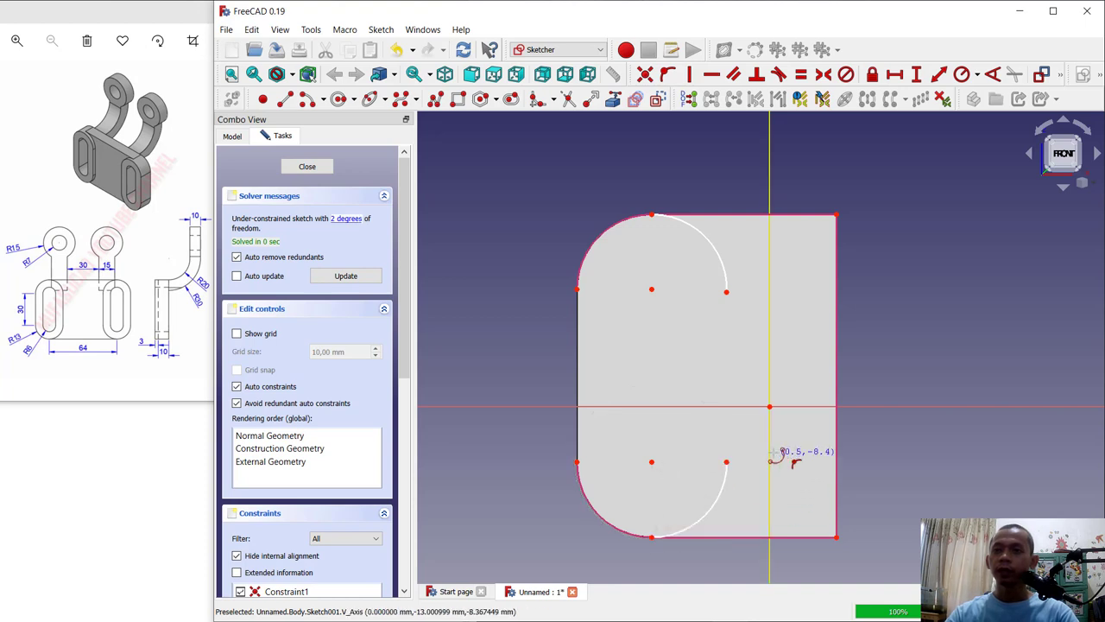
# Step: Join the arc ends with a line and close the outline along the top, right and bottom edges
pyautogui.click(288, 100)
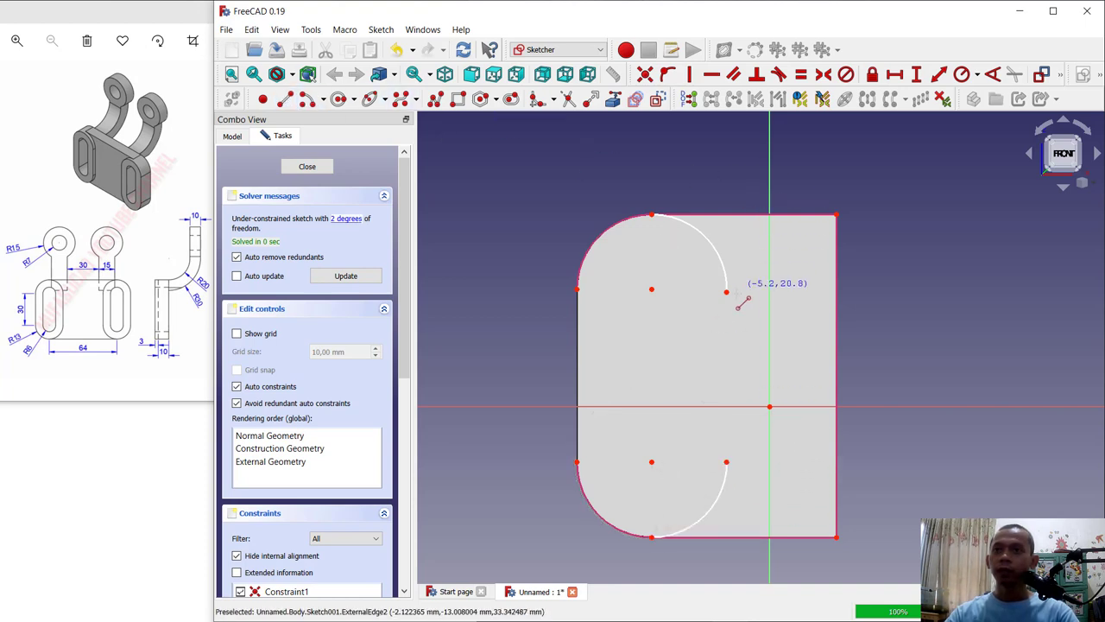
pyautogui.click(726, 291)
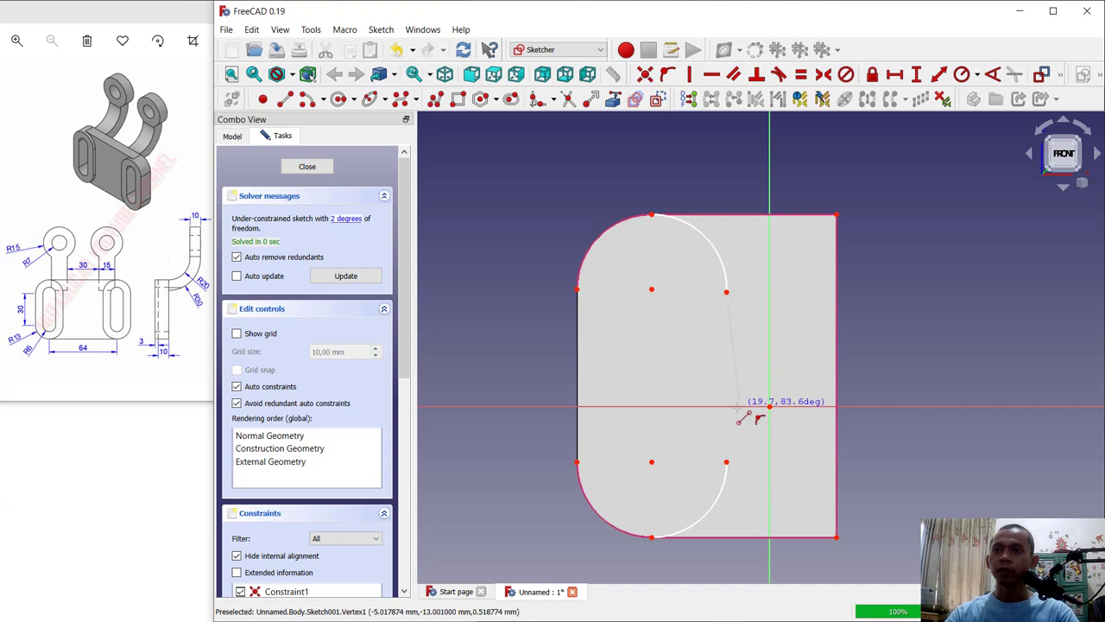
pyautogui.click(728, 466)
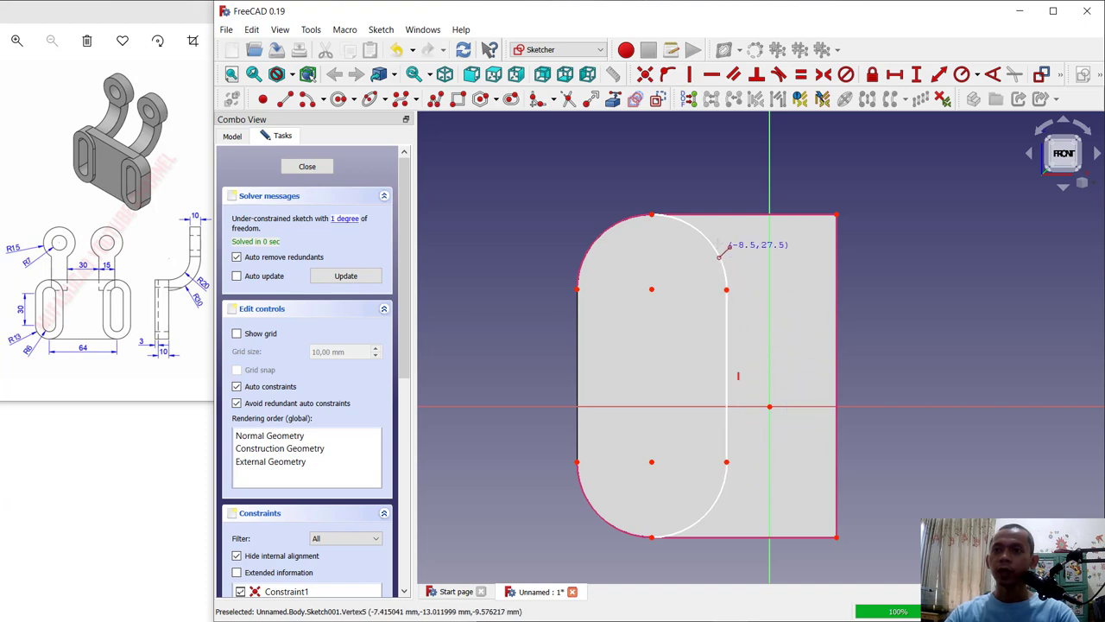
pyautogui.click(652, 215)
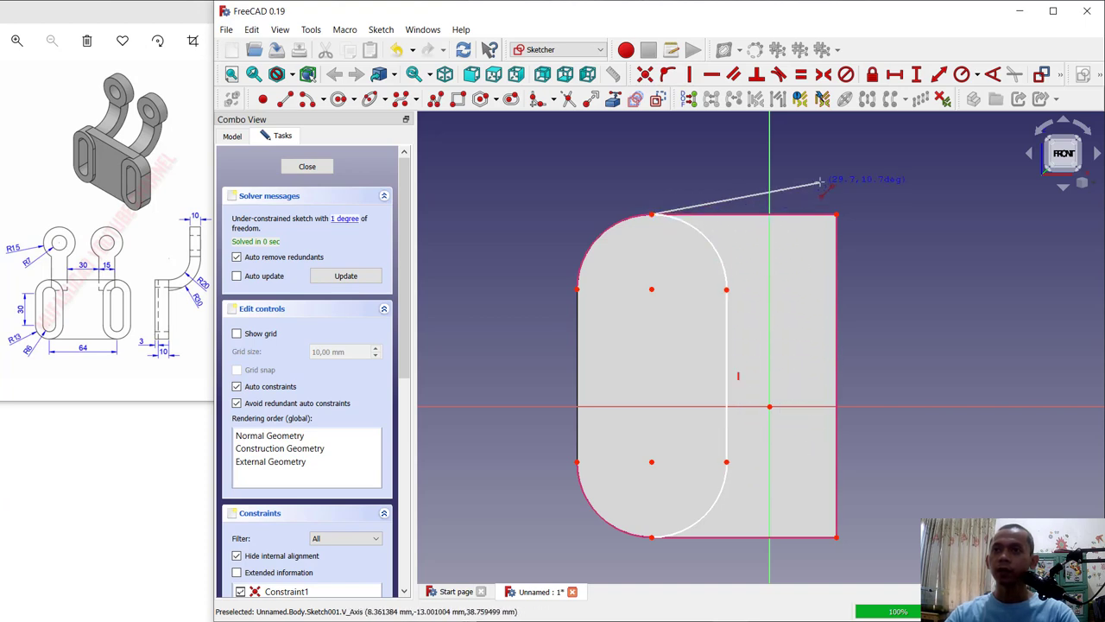
pyautogui.click(835, 214)
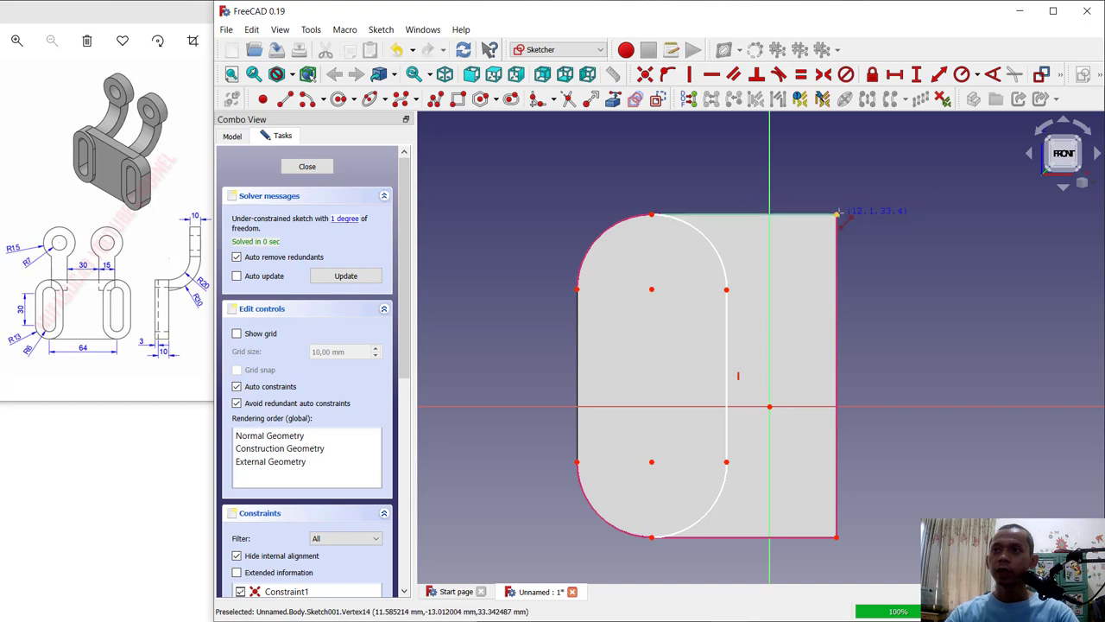
pyautogui.click(837, 537)
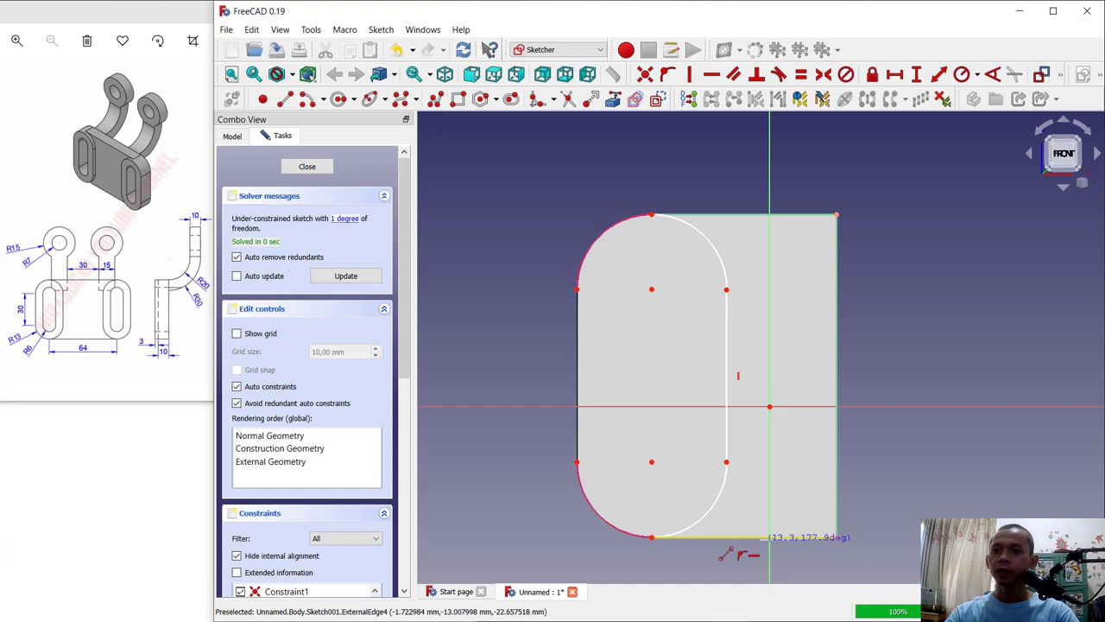
pyautogui.click(652, 538)
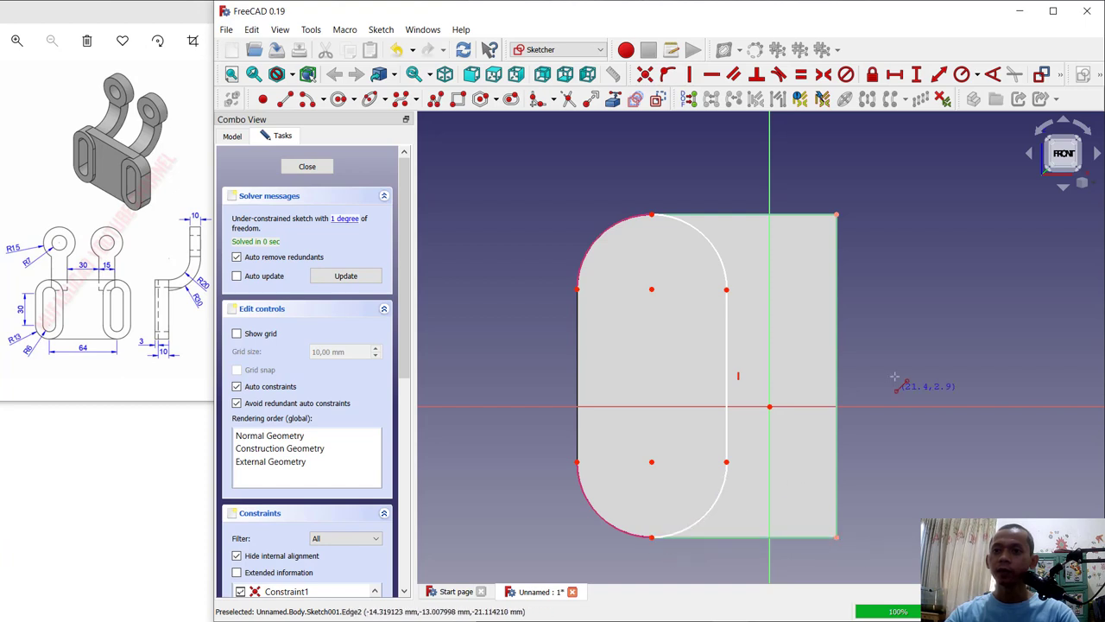
# Step: Set a 13 mm horizontal distance from the upper arc's centre to its end, then close the sketch
pyautogui.click(893, 76)
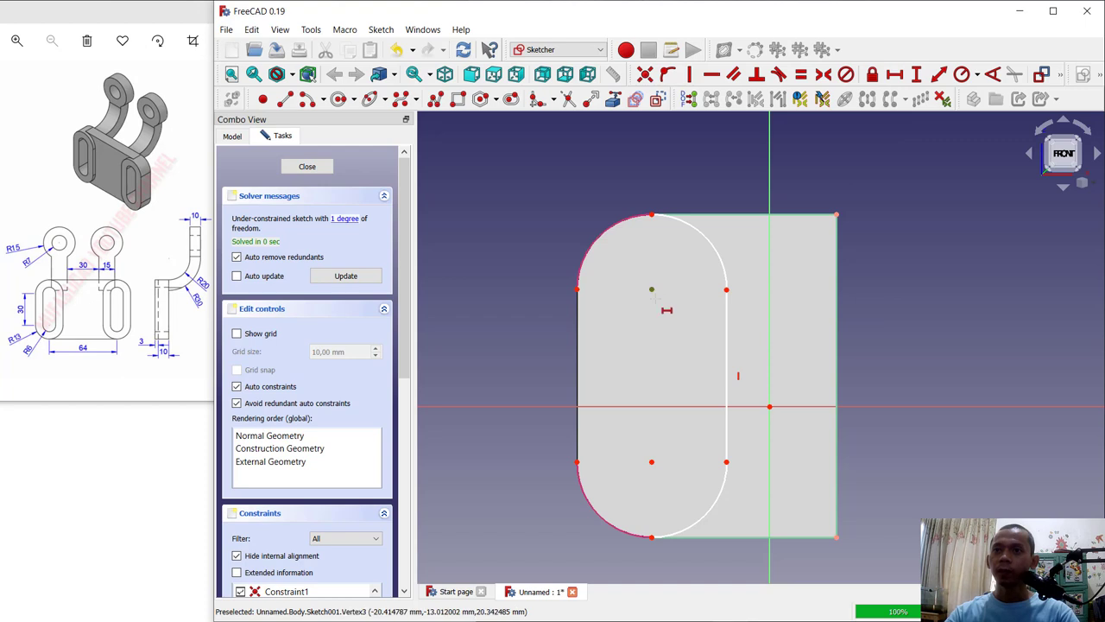
pyautogui.click(651, 291)
pyautogui.click(726, 289)
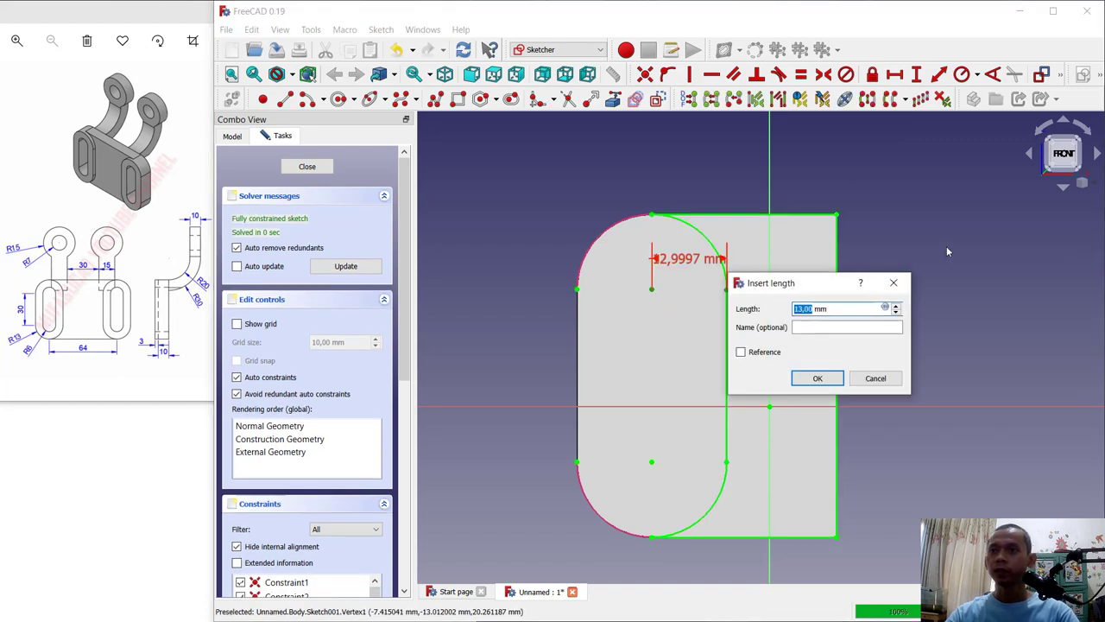
pyautogui.write('13')
pyautogui.press('Return')
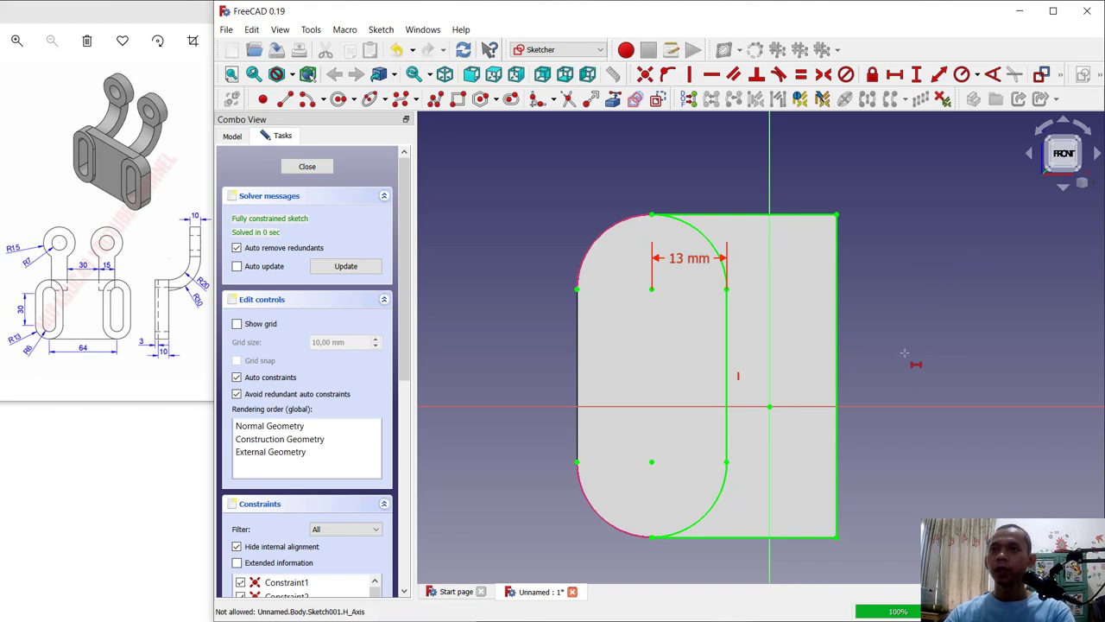
pyautogui.click(319, 167)
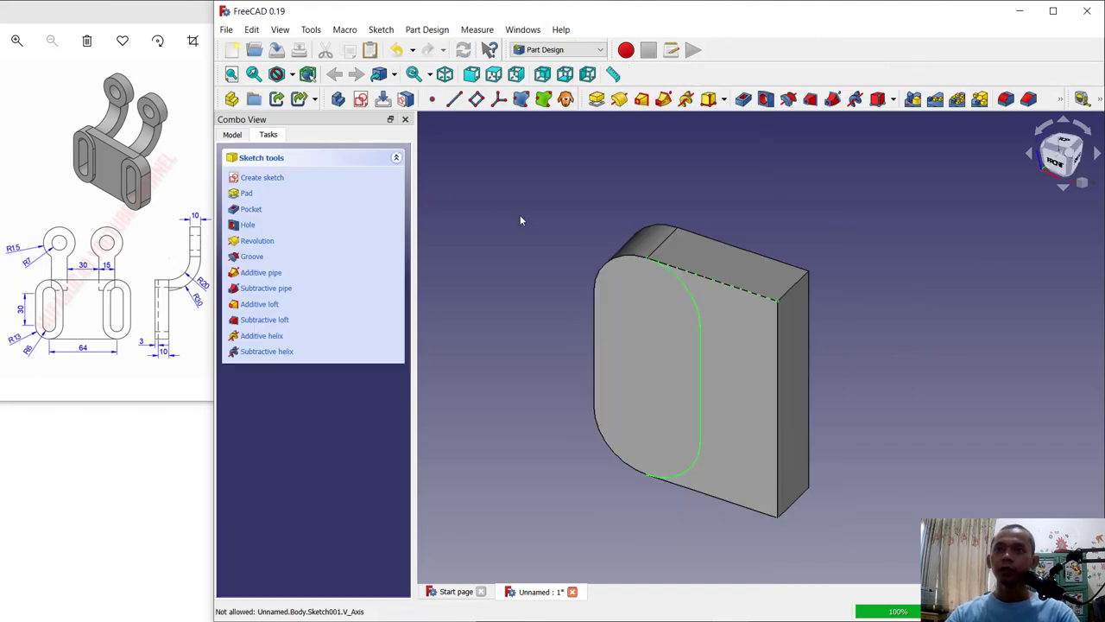
# Step: Pocket the sketch 3 mm deep, then select the block's right side face
pyautogui.click(744, 100)
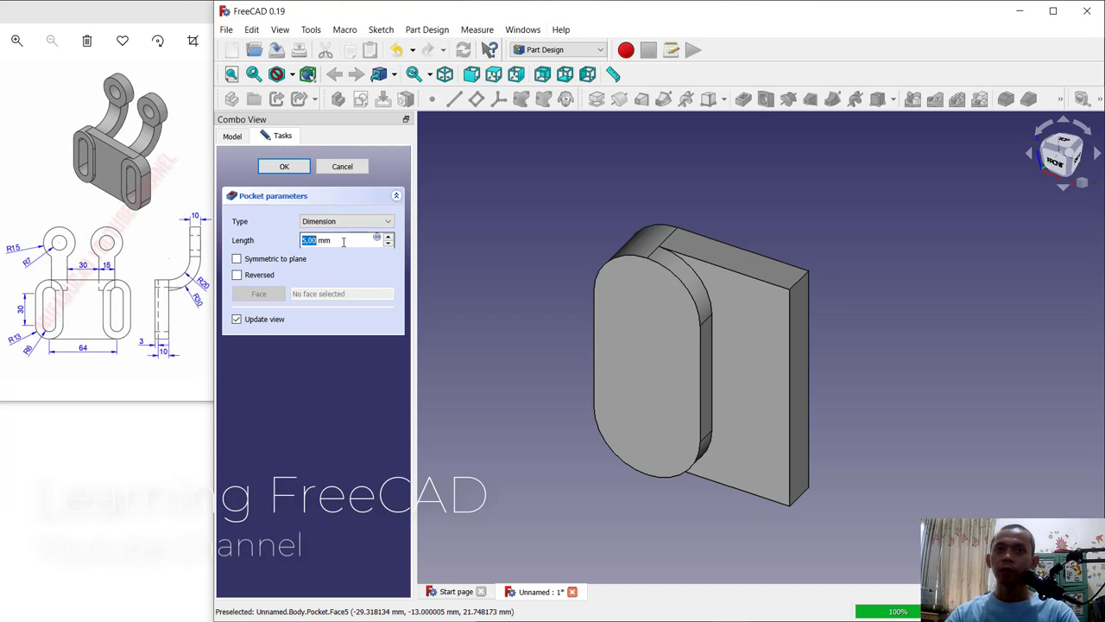
pyautogui.write('3')
pyautogui.click(276, 167)
pyautogui.moveTo(834, 219); pyautogui.dragTo(763, 224, button='middle')
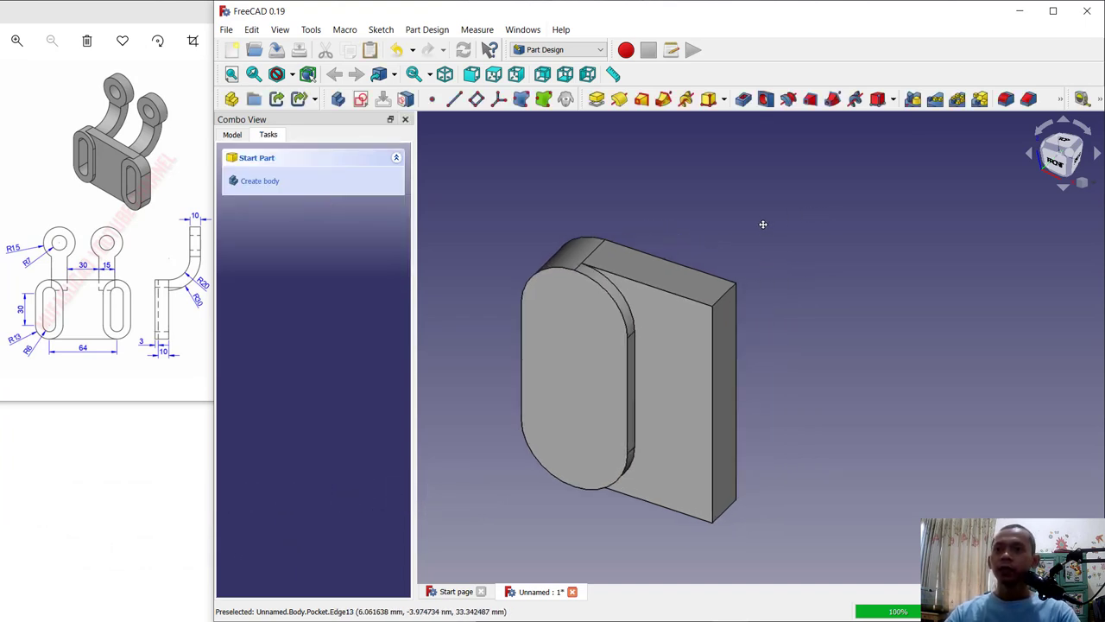
pyautogui.click(728, 321)
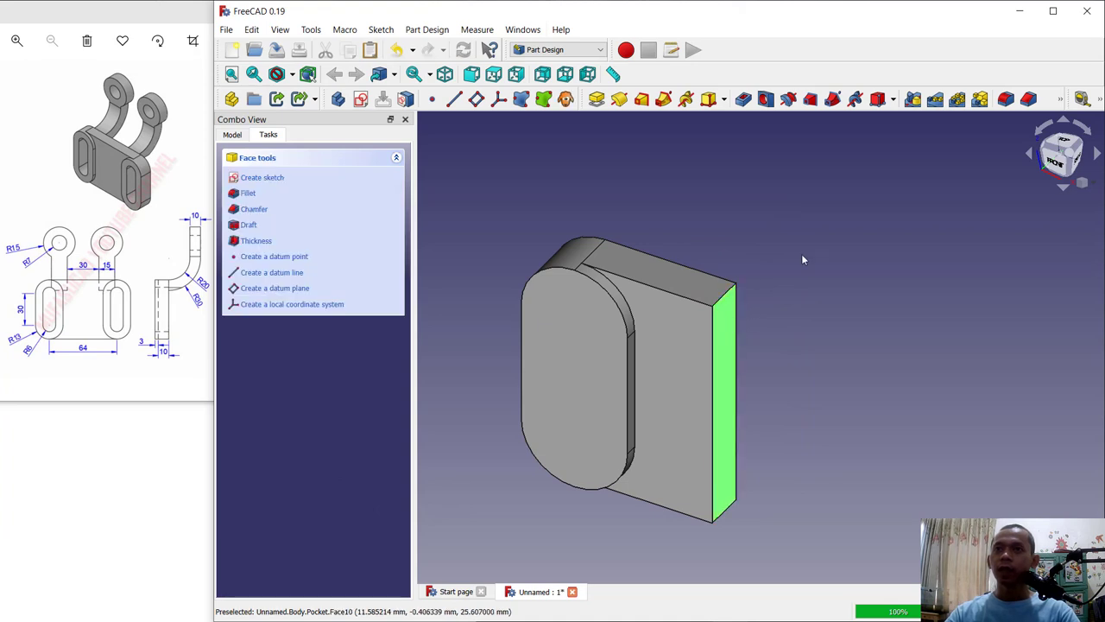
# Step: Add a datum plane on the side face offset -15 mm along its normal, and select it
pyautogui.click(476, 99)
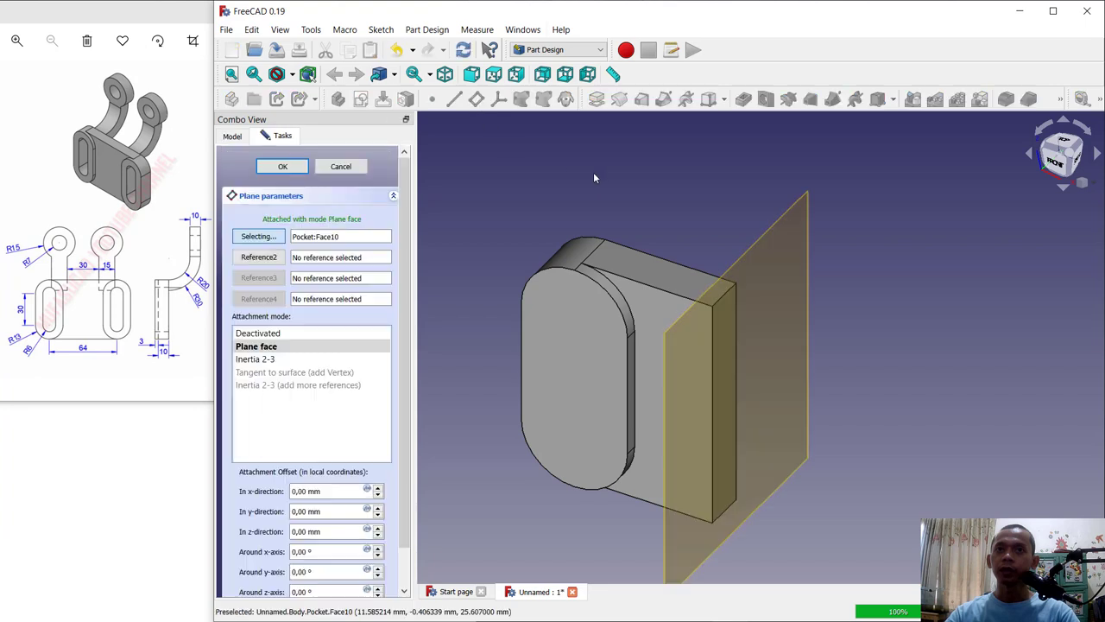
pyautogui.click(303, 531)
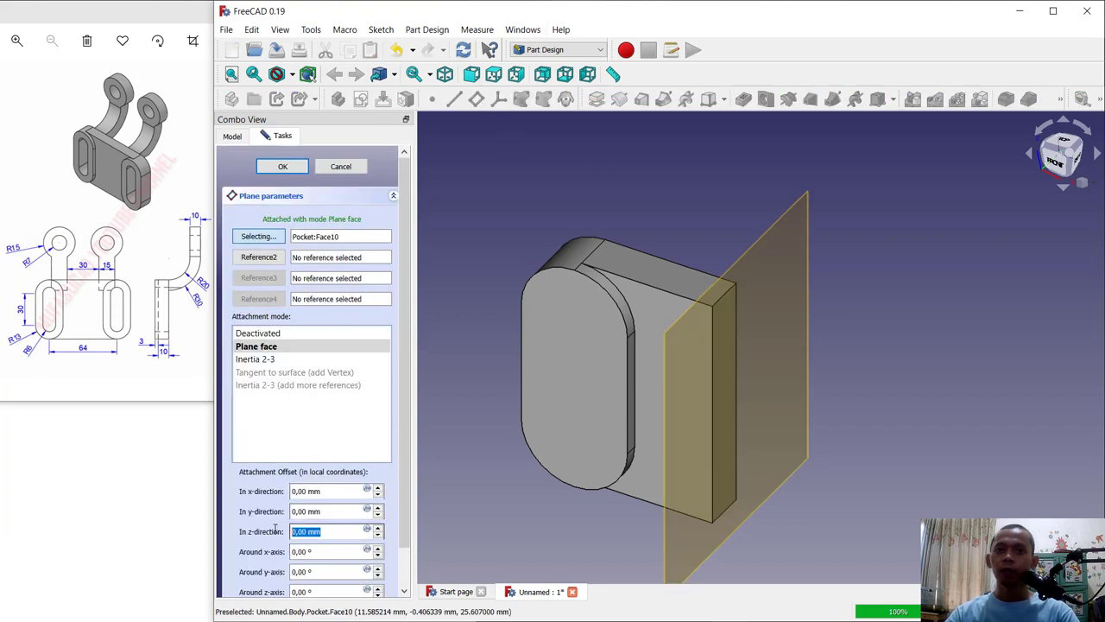
pyautogui.write('-')
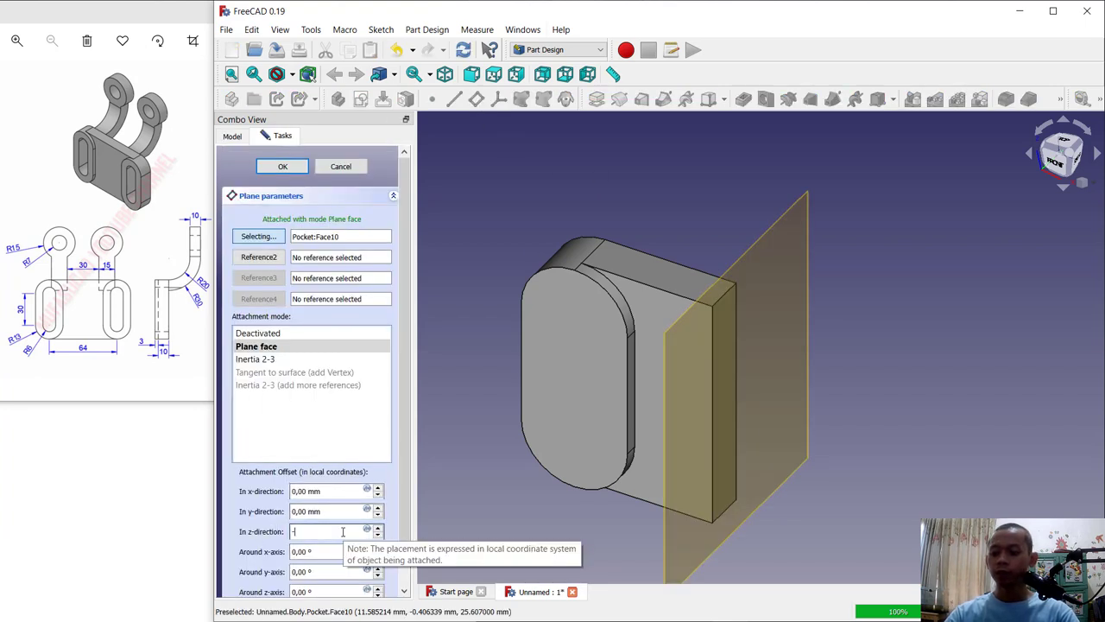
pyautogui.write('15')
pyautogui.press('Return')
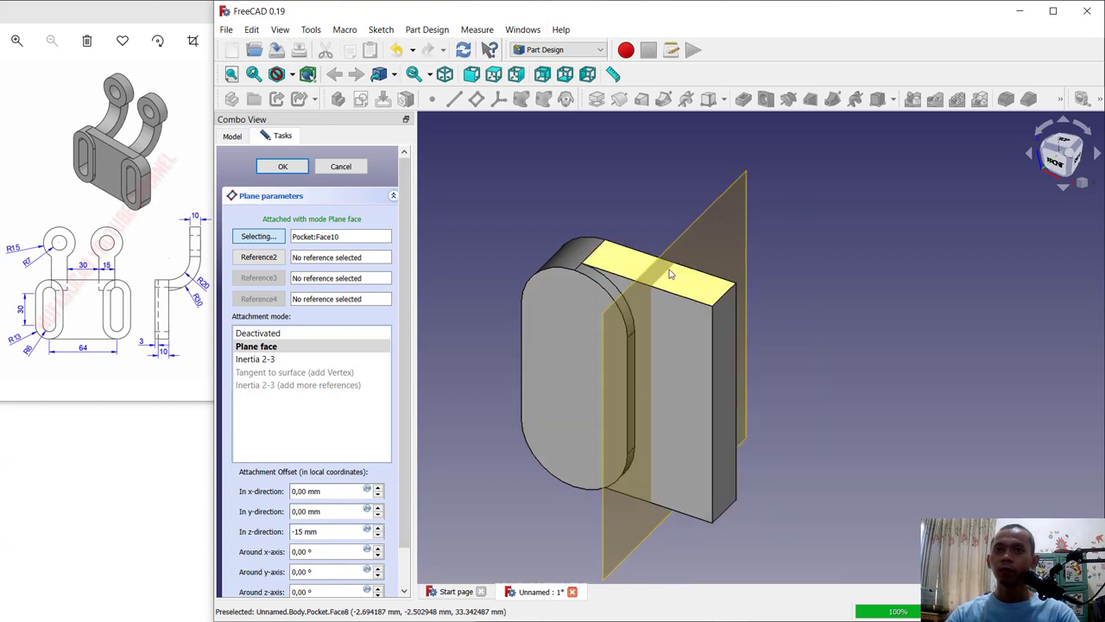
pyautogui.click(282, 166)
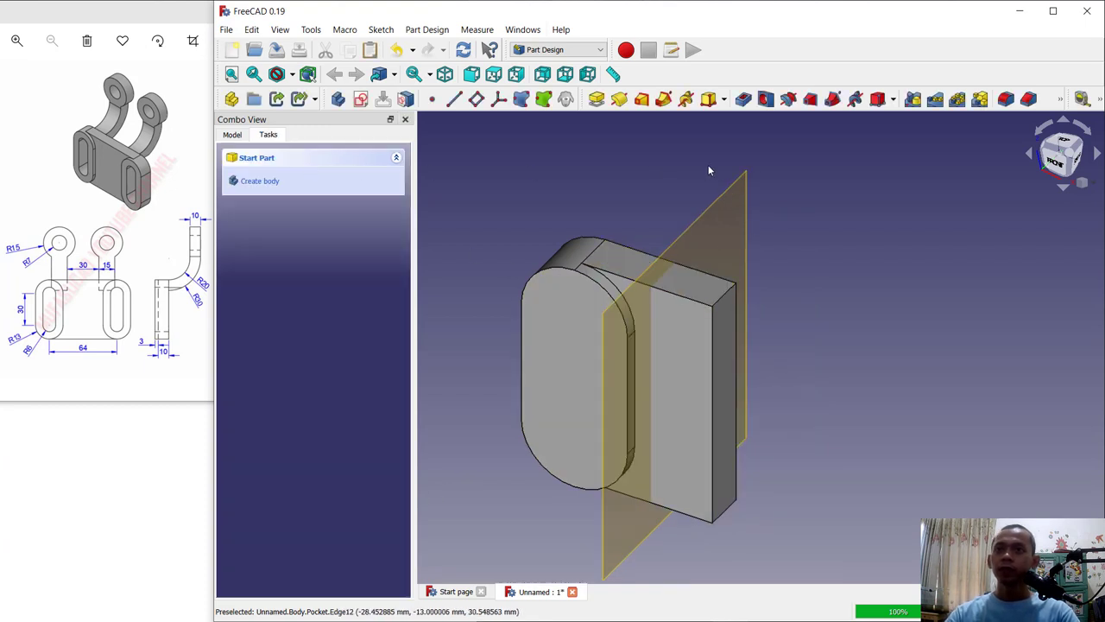
pyautogui.click(726, 191)
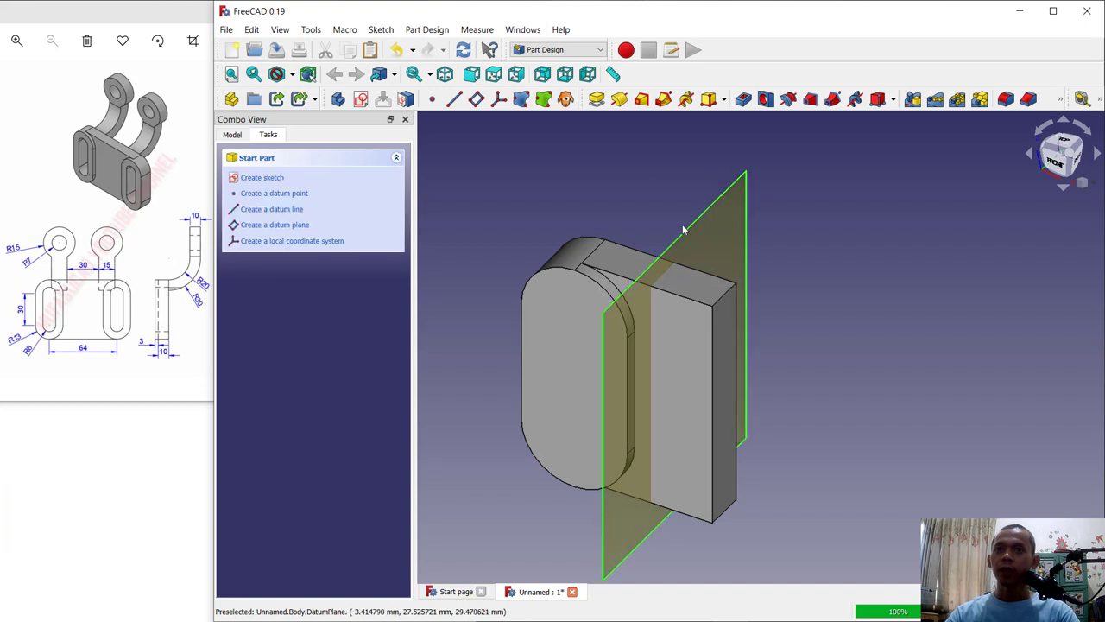
# Step: Open a sketch on the datum plane and project the part's right edge into it
pyautogui.click(264, 179)
pyautogui.scroll(2, 866, 265)
pyautogui.moveTo(866, 266)
pyautogui.mouseDown(button='middle')
pyautogui.moveTo(653, 320)
pyautogui.moveTo(730, 303)
pyautogui.mouseUp(button='middle')
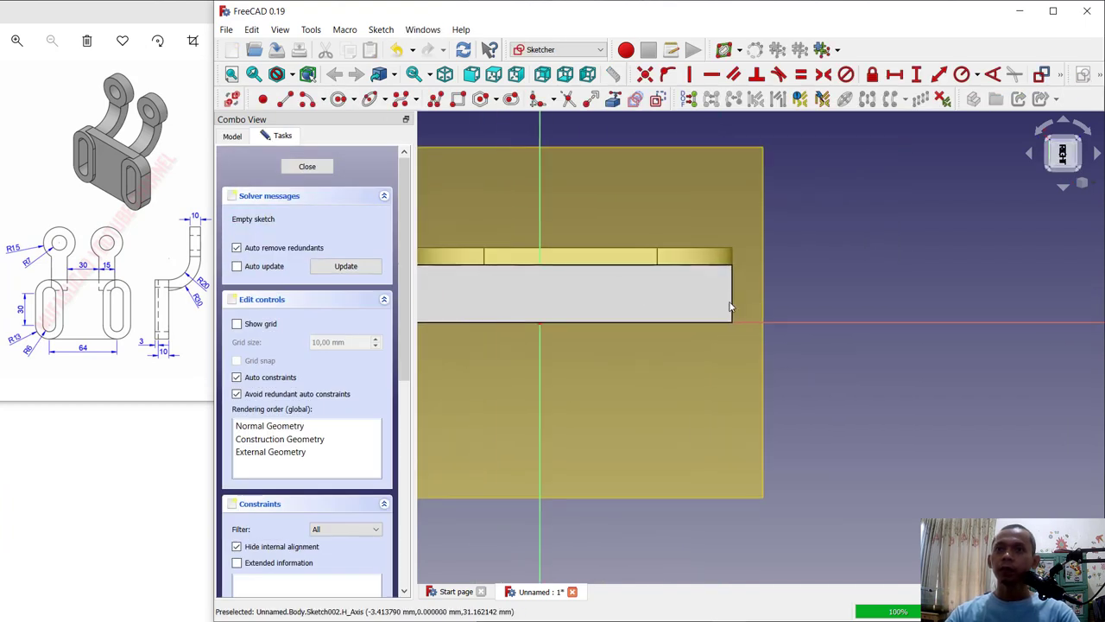
pyautogui.click(613, 99)
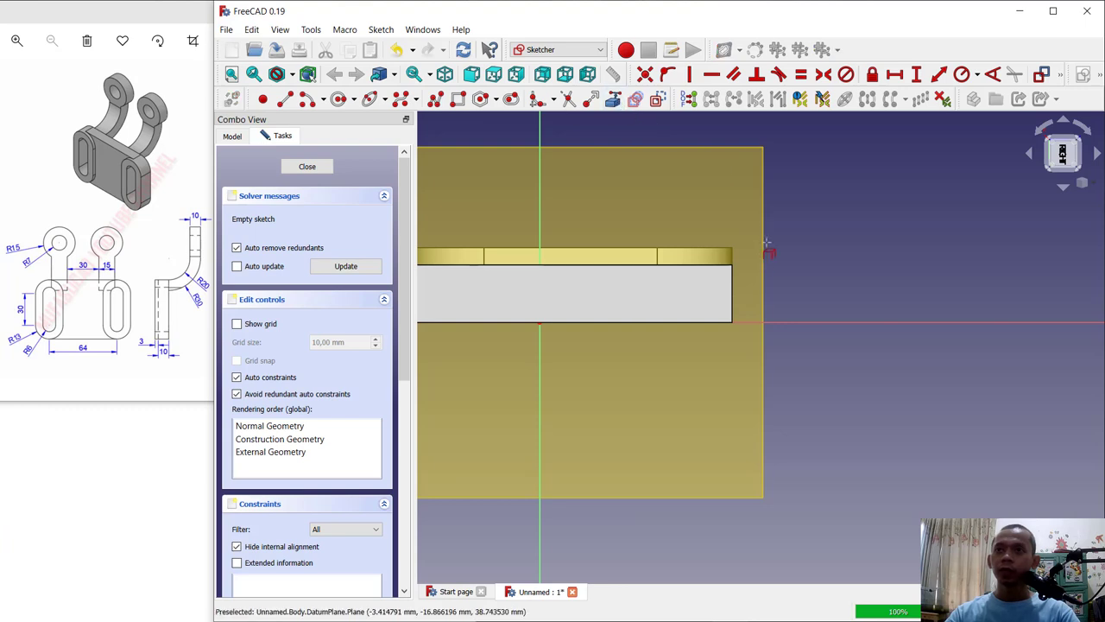
pyautogui.click(733, 297)
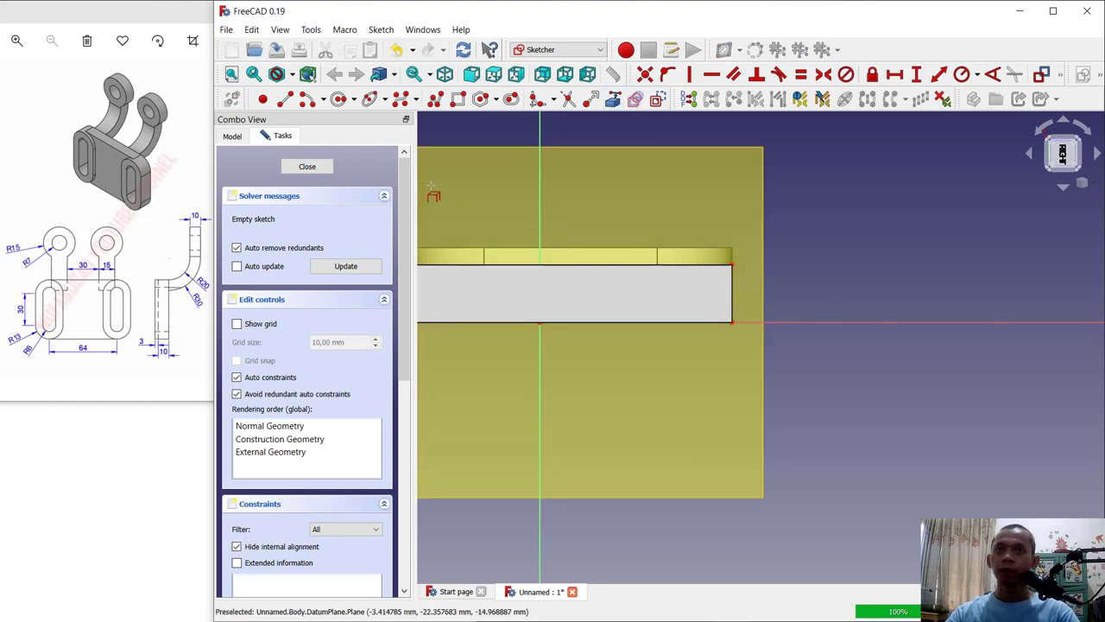
# Step: Draw an arc starting at the plate's corner and constrain it to a 20 mm radius
pyautogui.click(306, 101)
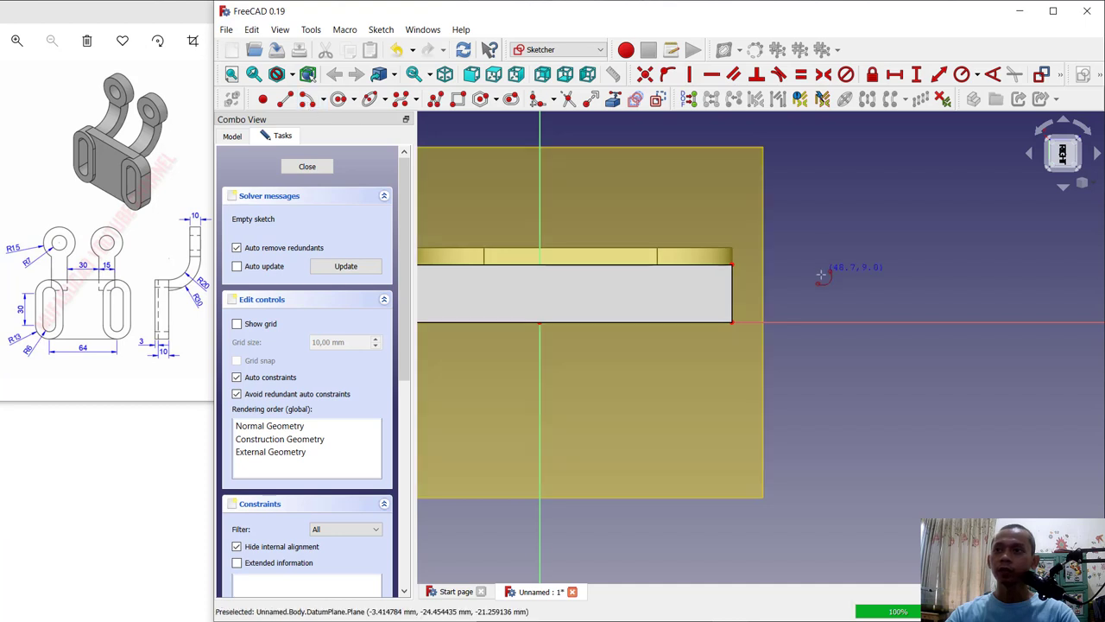
pyautogui.click(874, 323)
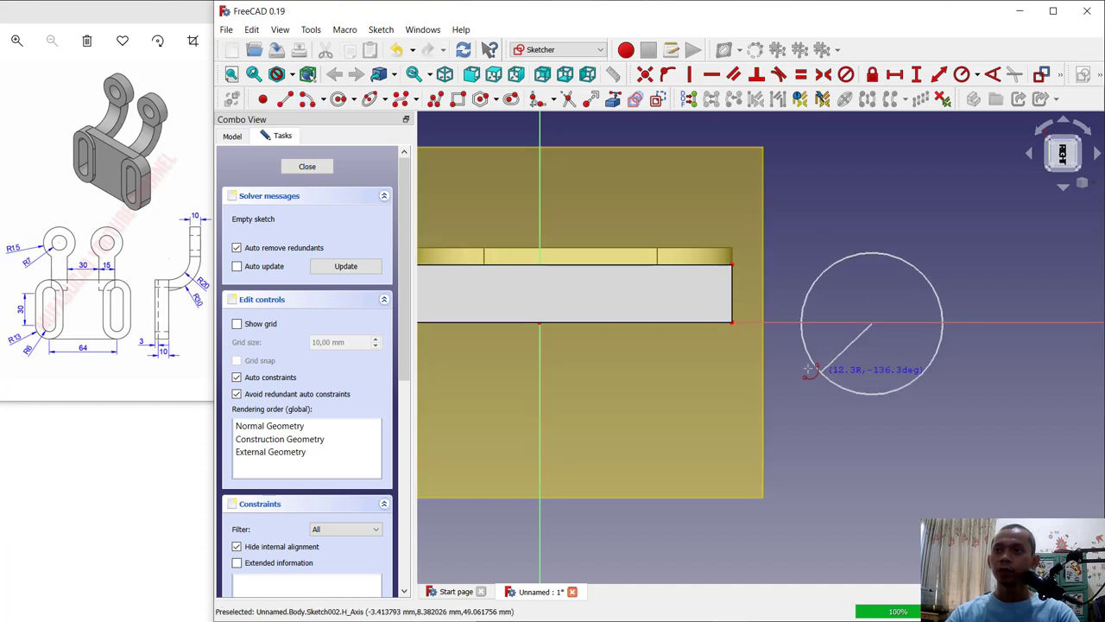
pyautogui.click(733, 325)
pyautogui.click(869, 462)
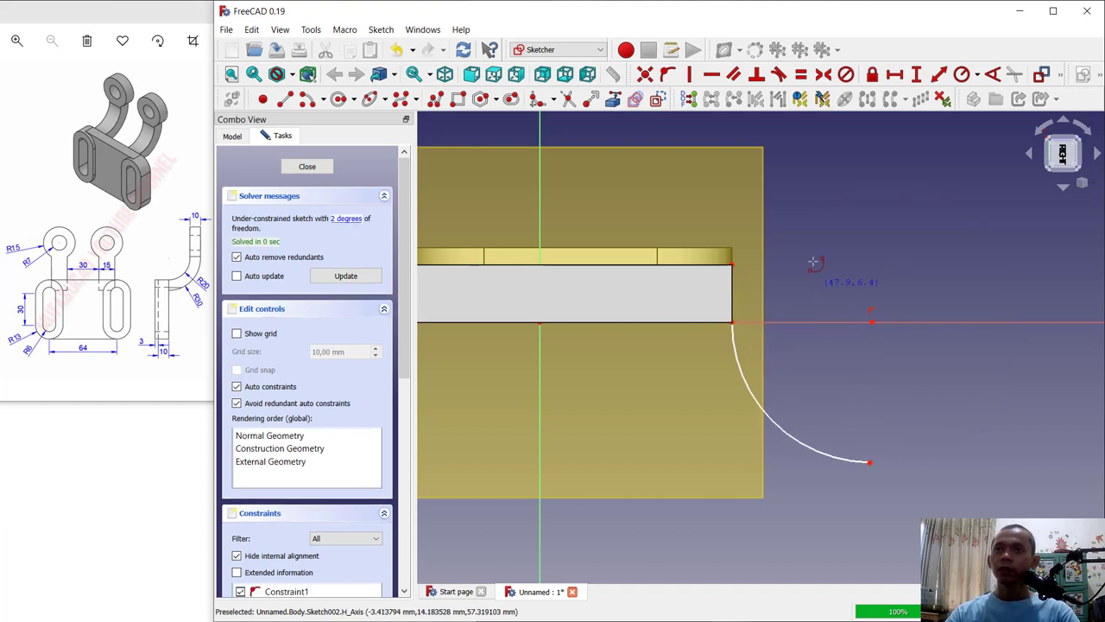
pyautogui.click(959, 74)
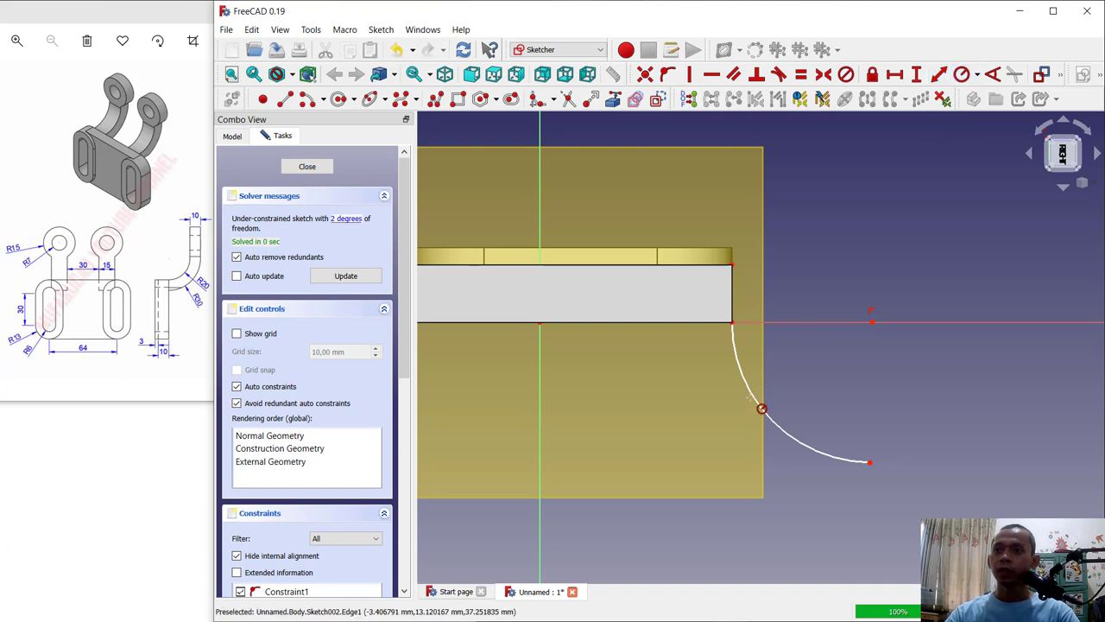
pyautogui.click(747, 397)
pyautogui.write('20')
pyautogui.press('Return')
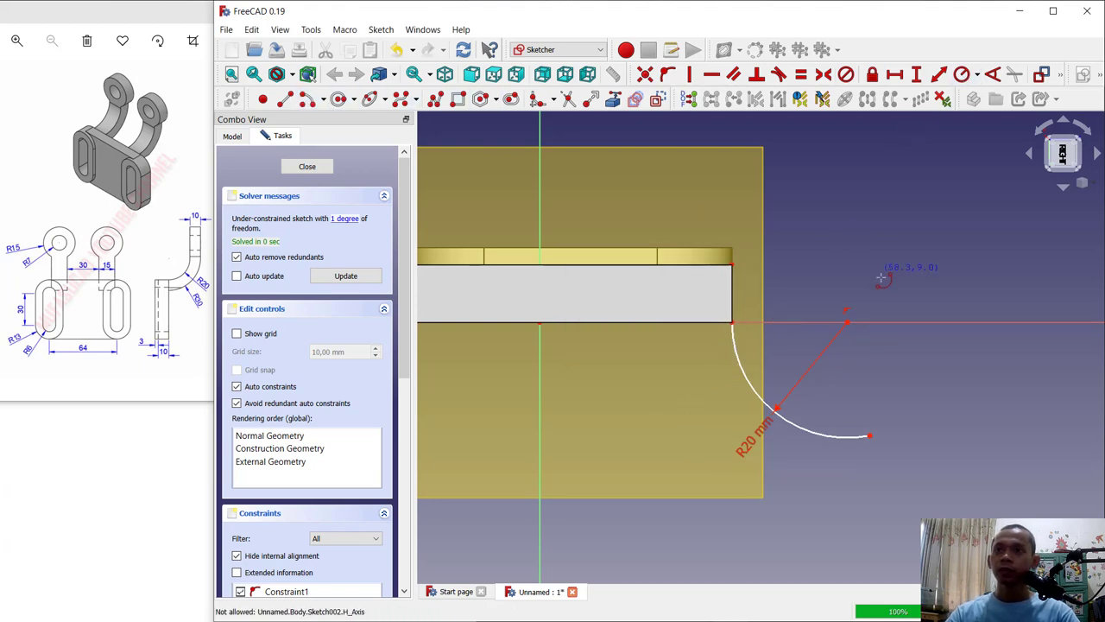
# Step: Add a concentric outer arc and close the outline with two connecting lines
pyautogui.click(846, 323)
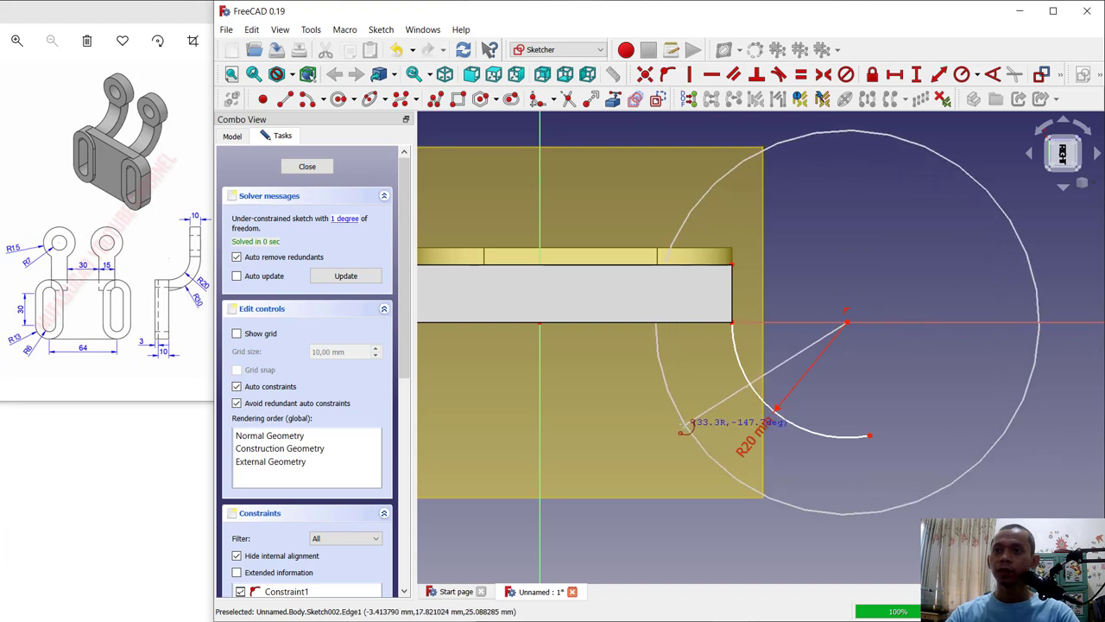
pyautogui.click(676, 399)
pyautogui.click(818, 508)
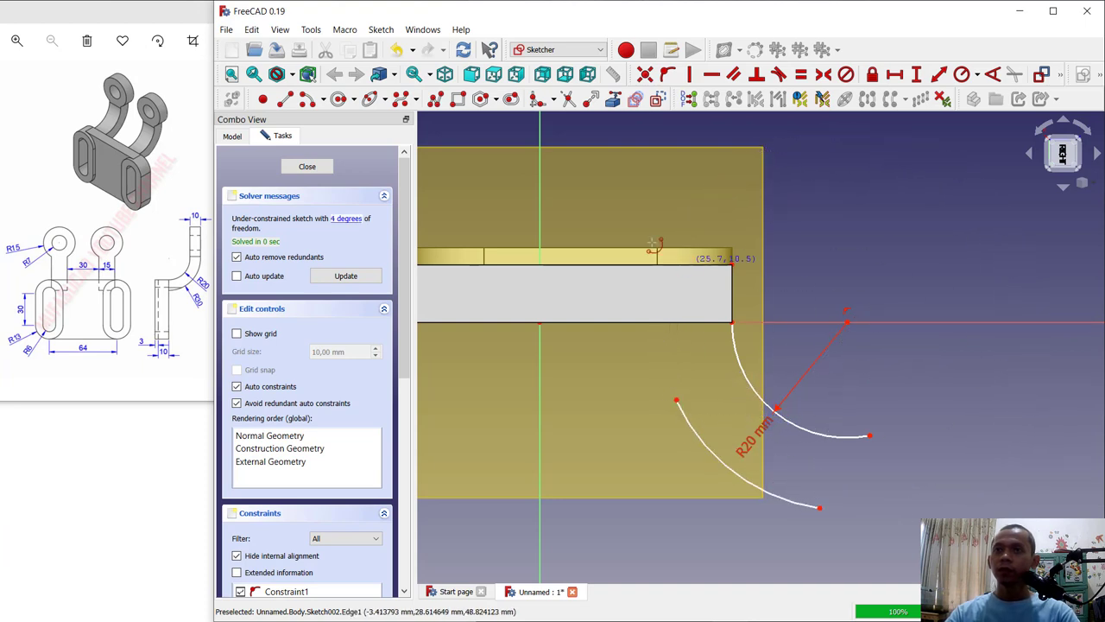
pyautogui.click(284, 98)
pyautogui.click(676, 399)
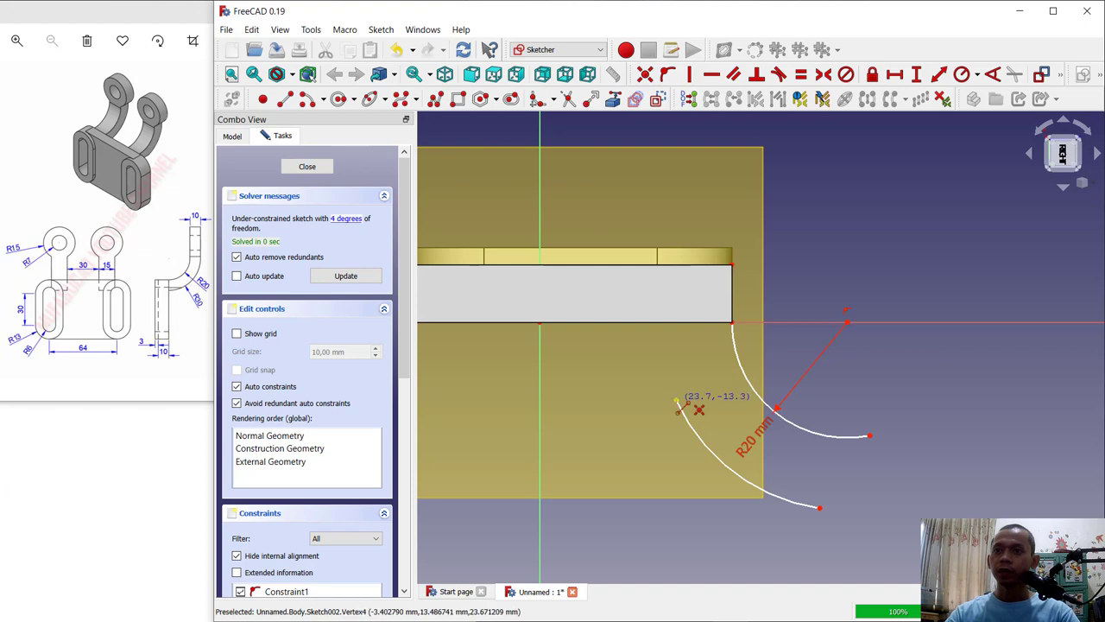
pyautogui.click(732, 322)
pyautogui.click(869, 435)
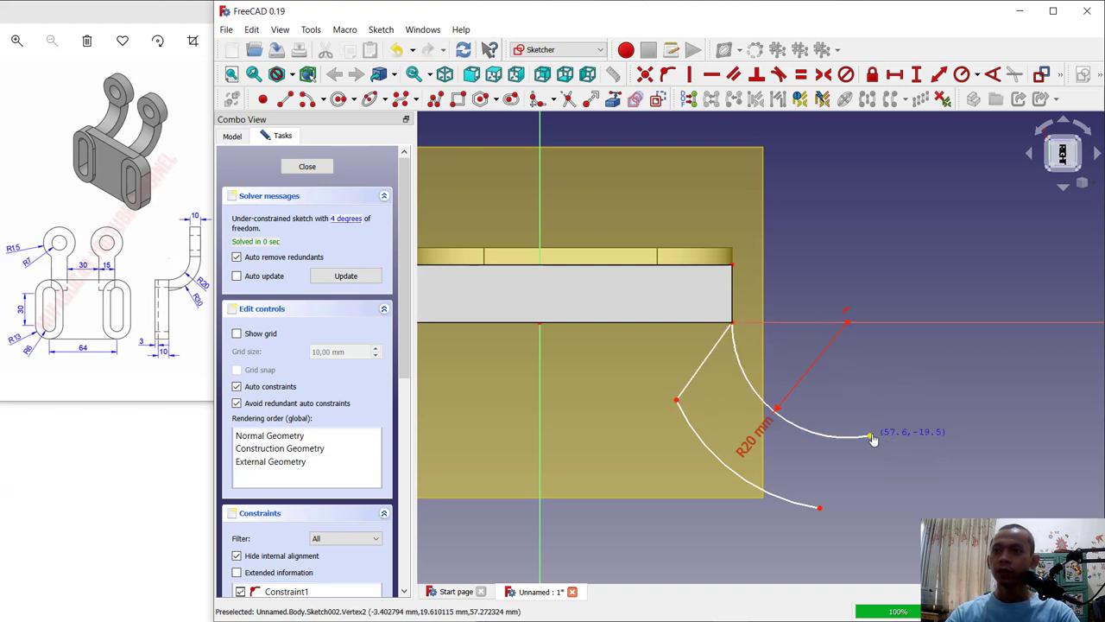
pyautogui.click(819, 507)
pyautogui.click(962, 76)
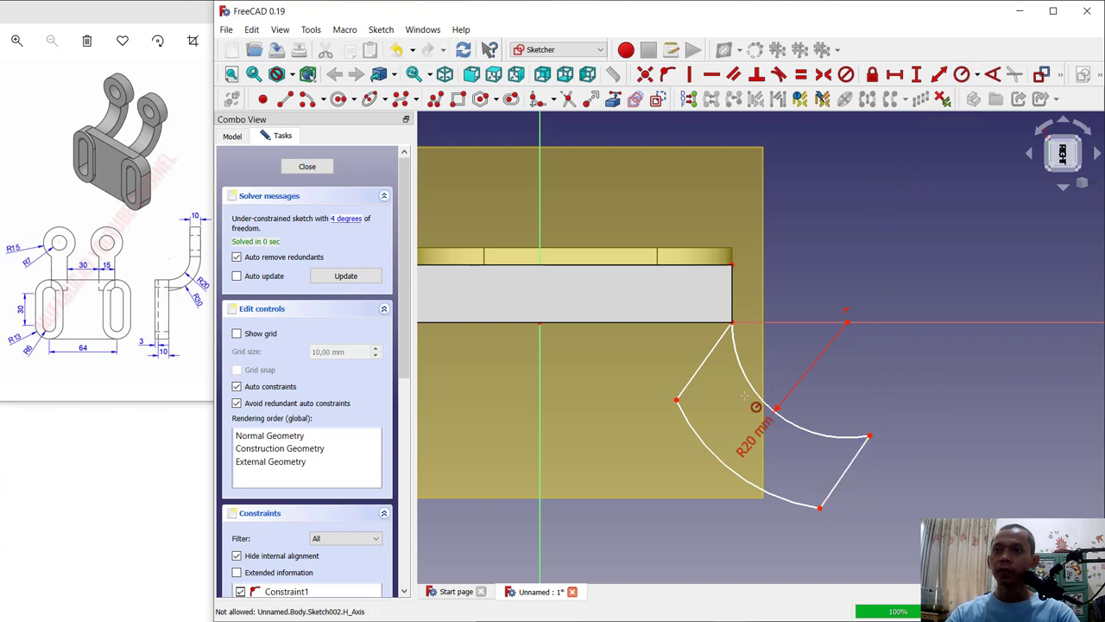
# Step: Set the outer arc to R30, make the top line horizontal and the end line vertical
pyautogui.click(698, 435)
pyautogui.write('30')
pyautogui.press('Return')
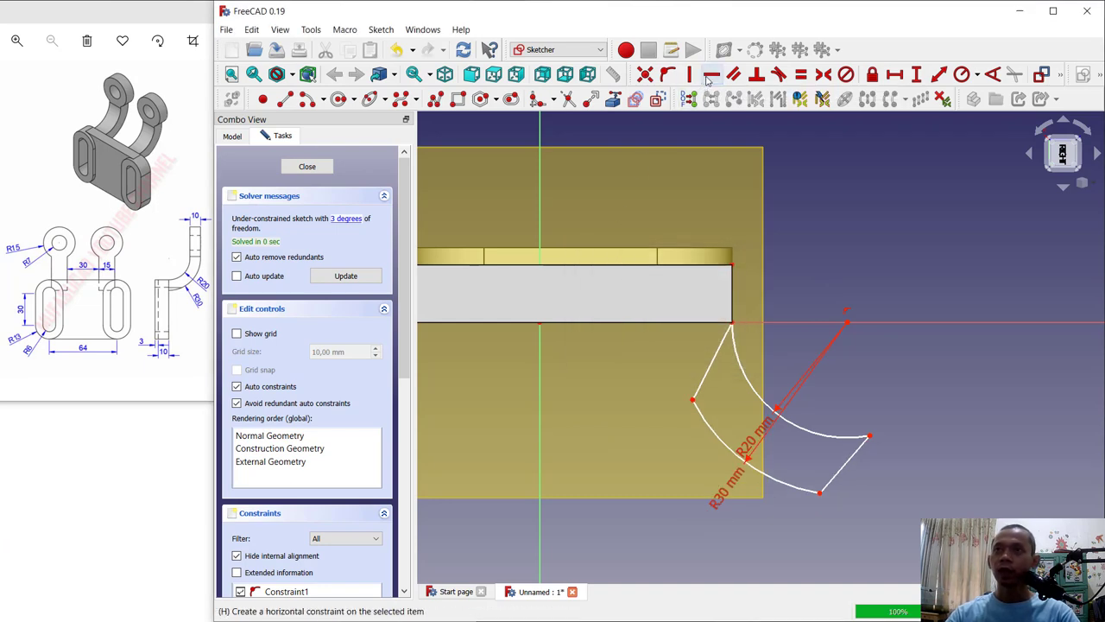
pyautogui.click(714, 366)
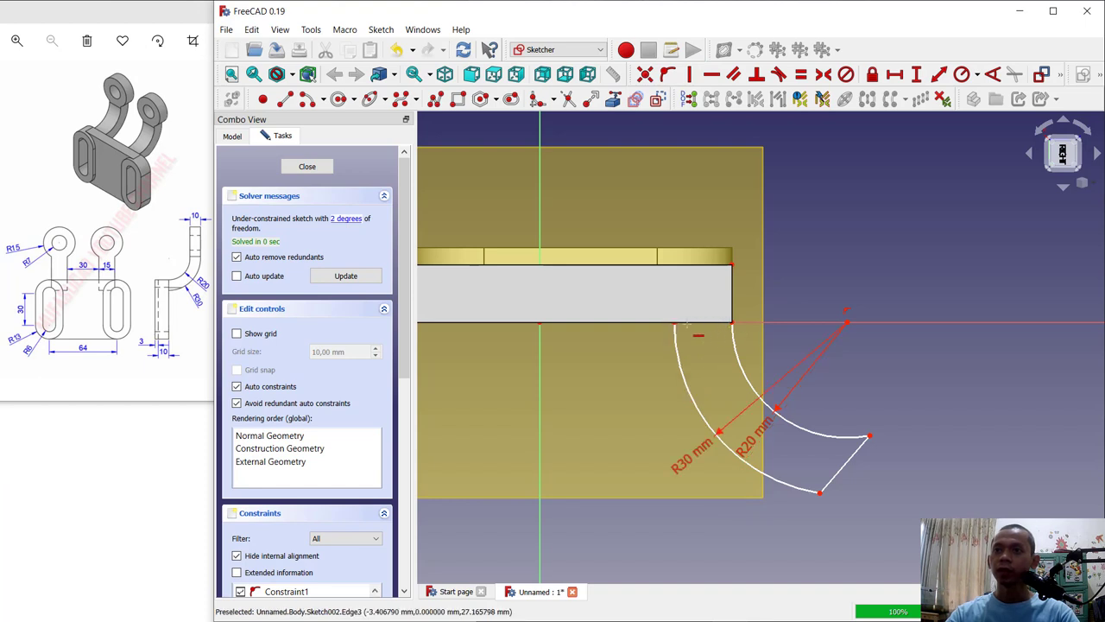
pyautogui.click(691, 76)
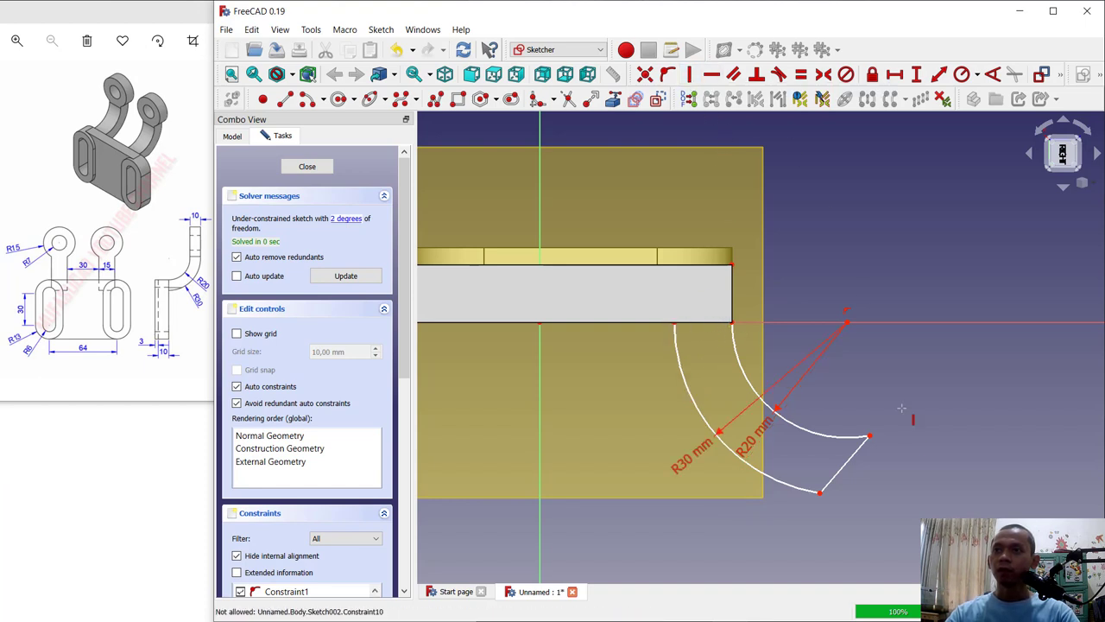
pyautogui.click(846, 463)
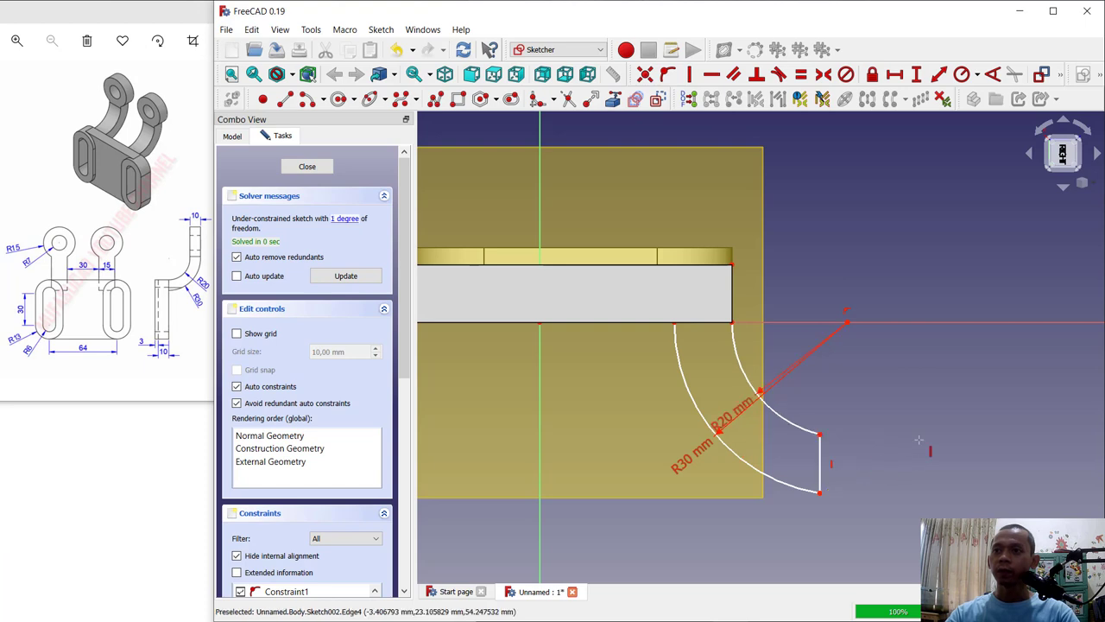
# Step: Draw a line down from the arc centre, join its end to the arc end, and exit the sketch
pyautogui.click(287, 100)
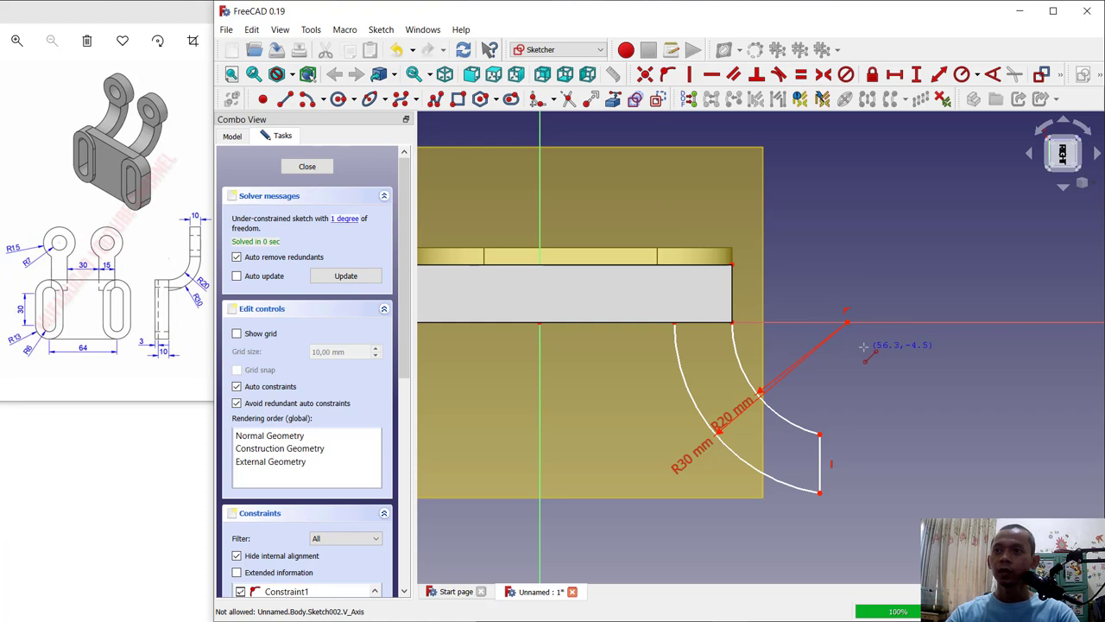
pyautogui.click(846, 324)
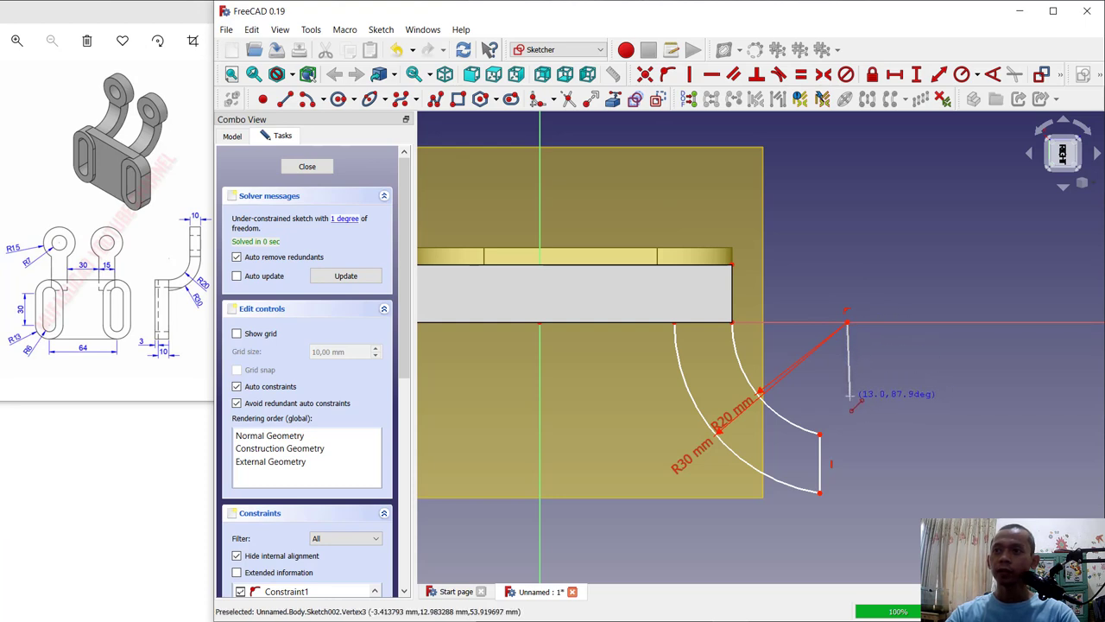
pyautogui.click(848, 395)
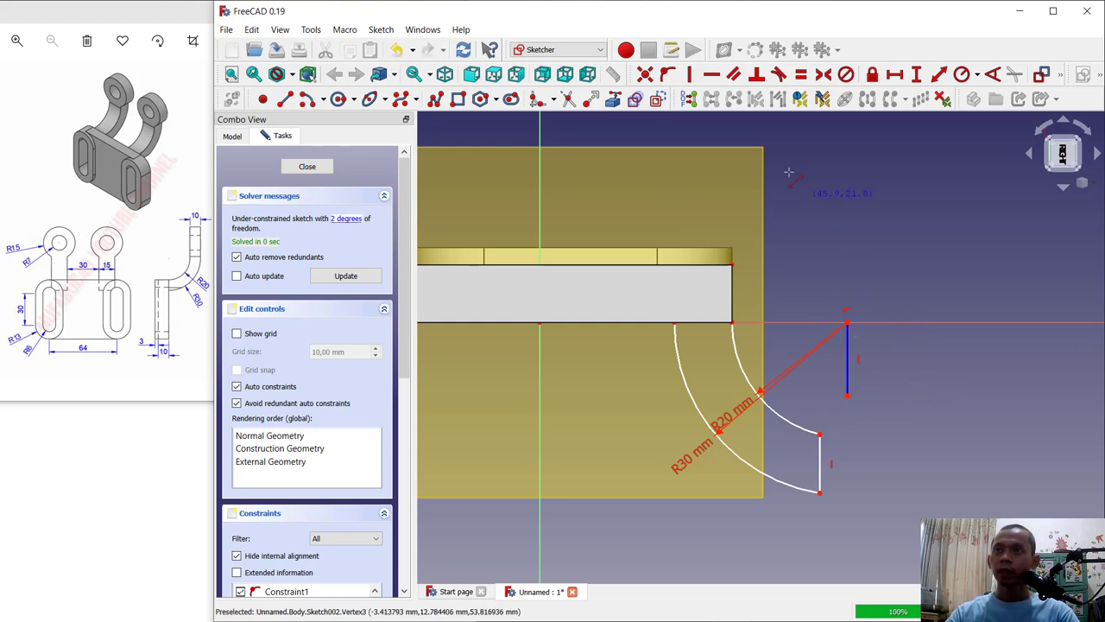
pyautogui.click(646, 75)
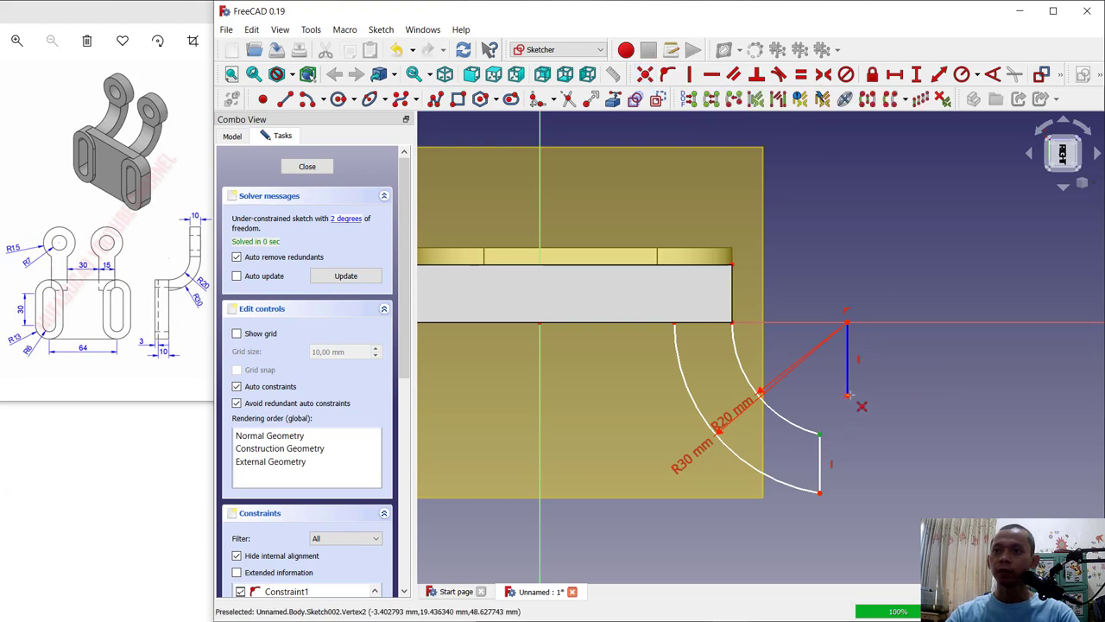
pyautogui.click(850, 397)
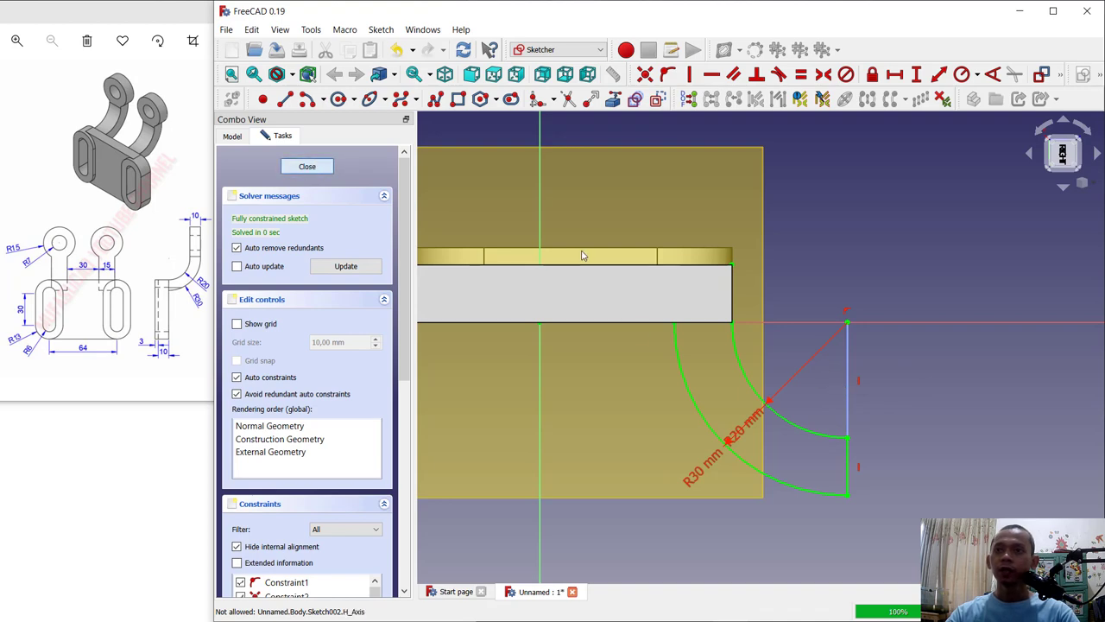
pyautogui.press('Escape')
pyautogui.moveTo(809, 232); pyautogui.dragTo(781, 277, button='middle')
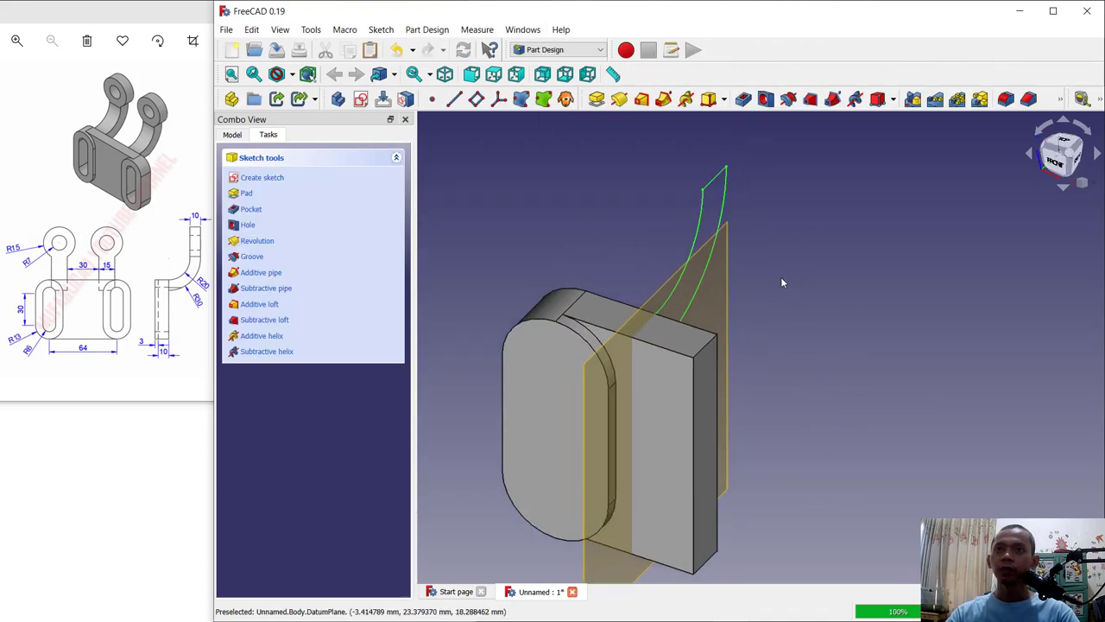
# Step: Pad the arm sketch 15 mm in the reversed direction
pyautogui.click(596, 98)
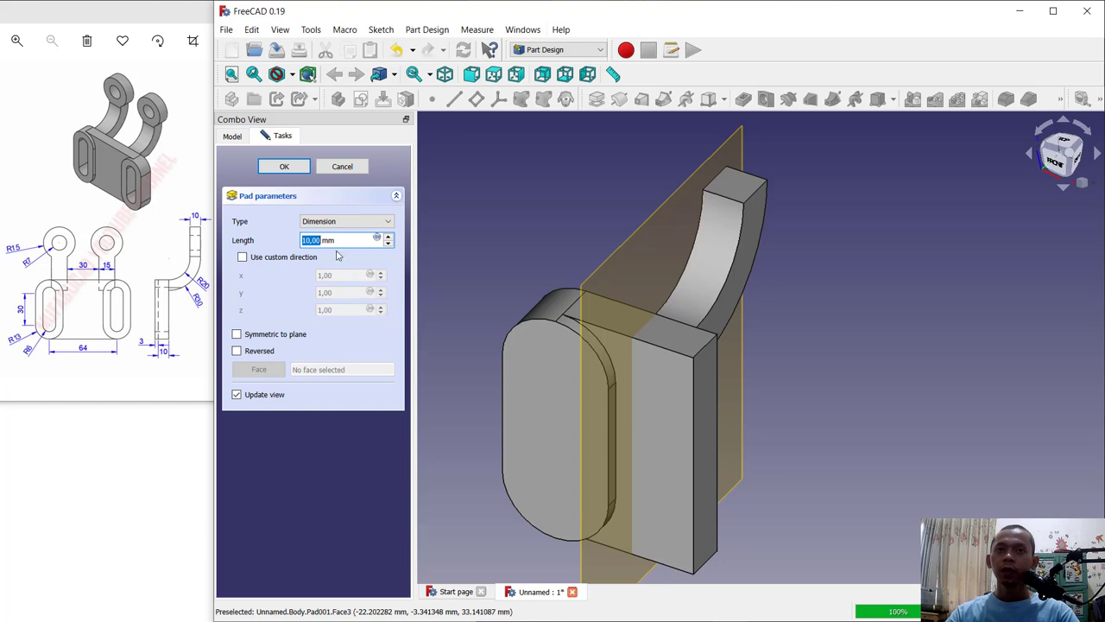
pyautogui.write('15')
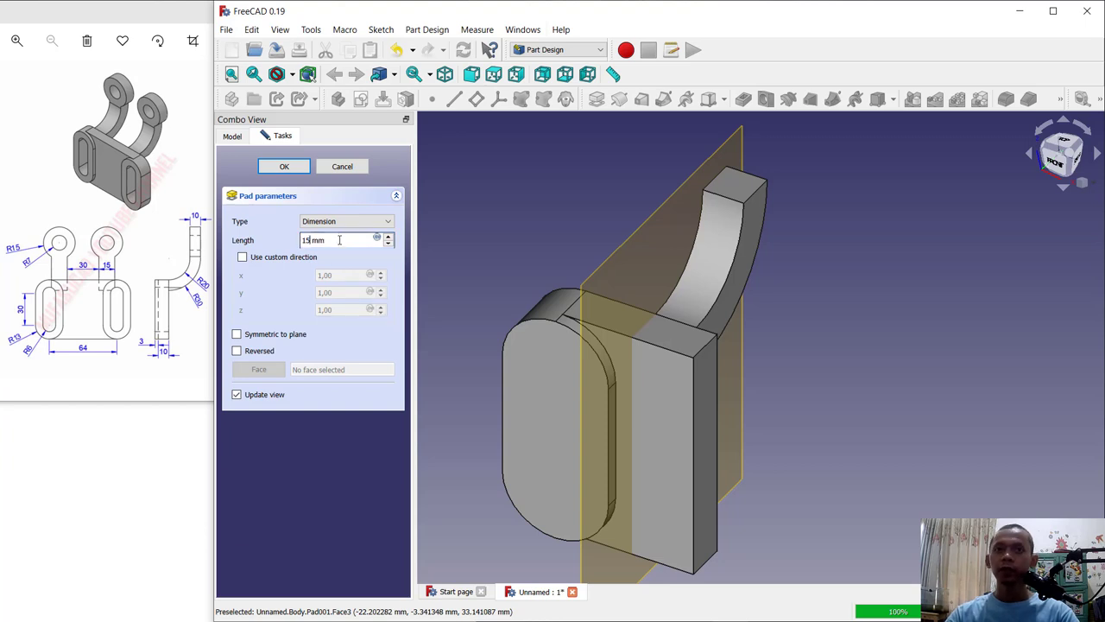
pyautogui.click(236, 351)
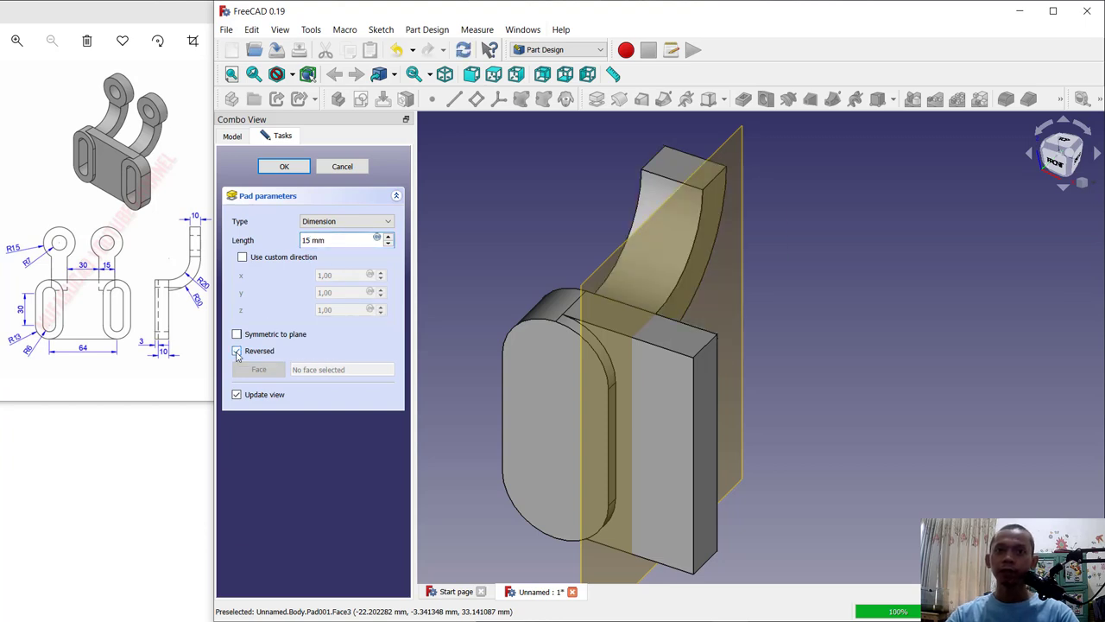
pyautogui.click(284, 167)
# Step: Hide the datum plane
pyautogui.moveTo(840, 230); pyautogui.dragTo(843, 273, button='middle')
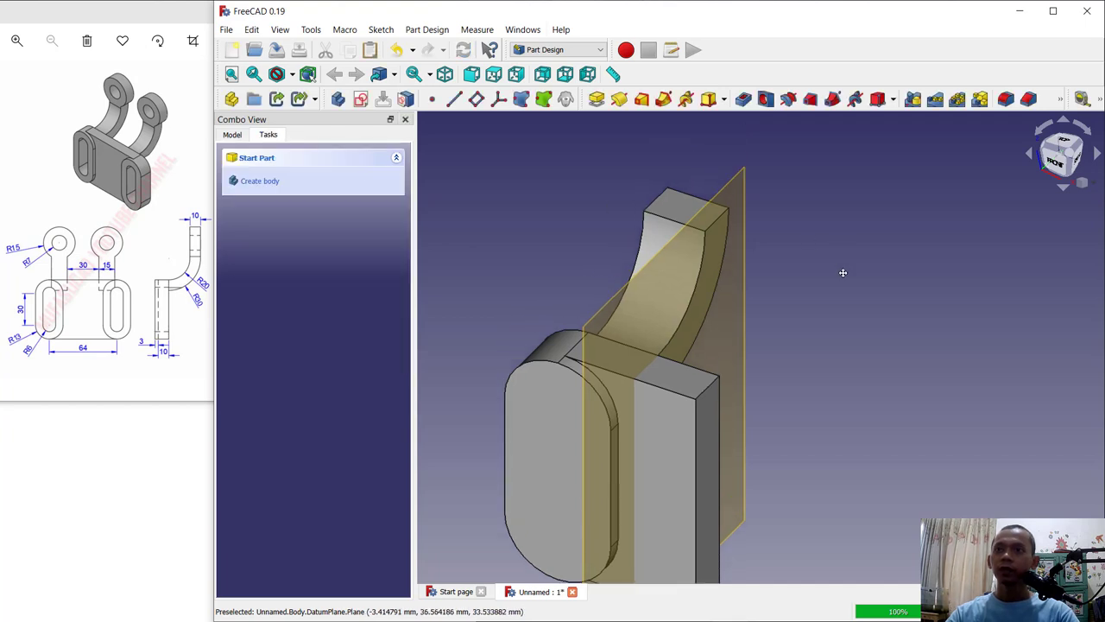
pyautogui.click(737, 183)
pyautogui.rightClick(737, 183)
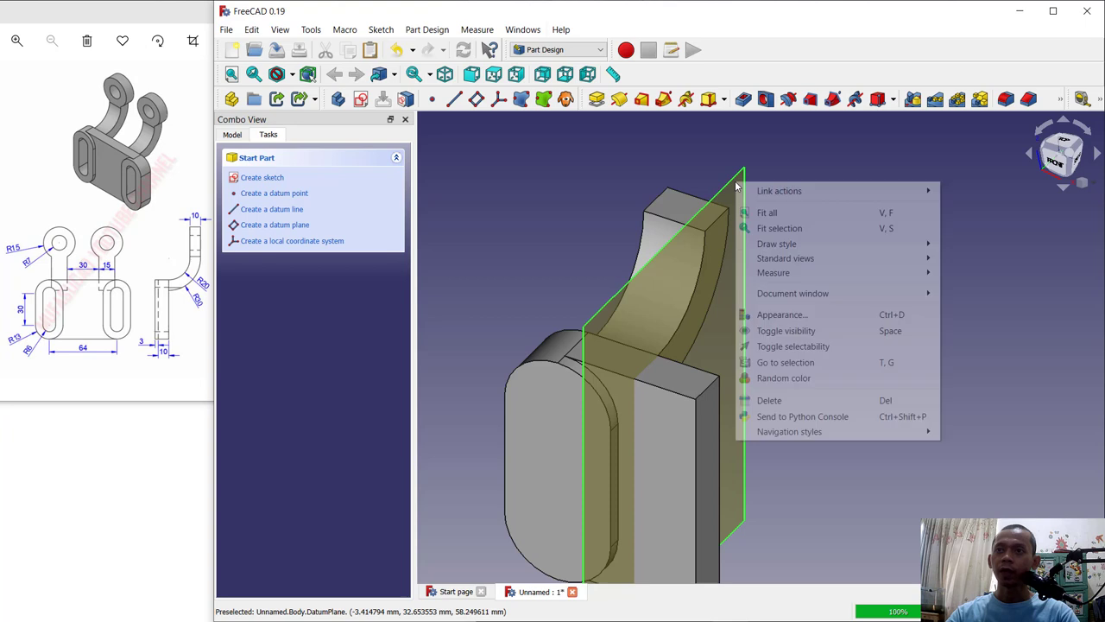
pyautogui.click(797, 332)
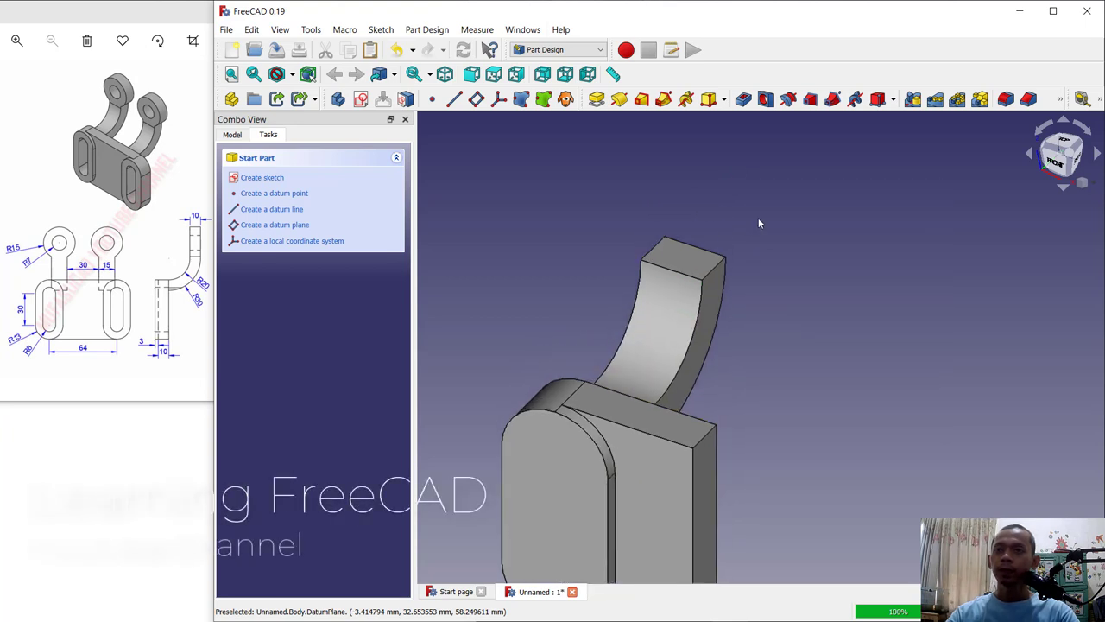
# Step: Pad the arm's top face 5 mm and select the new block's face
pyautogui.click(690, 257)
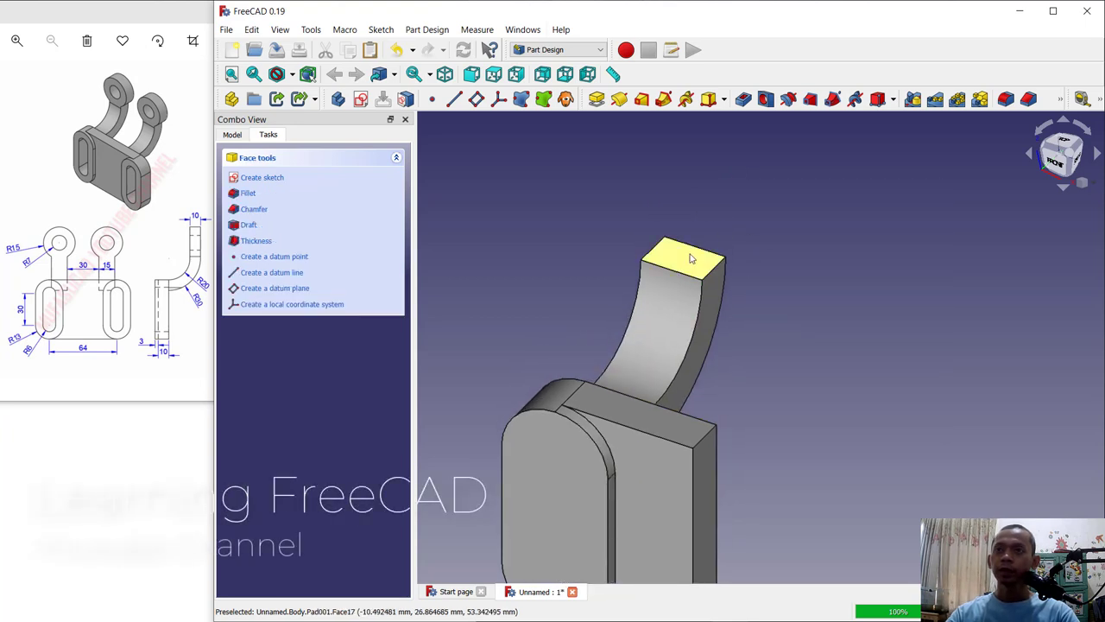
pyautogui.click(596, 99)
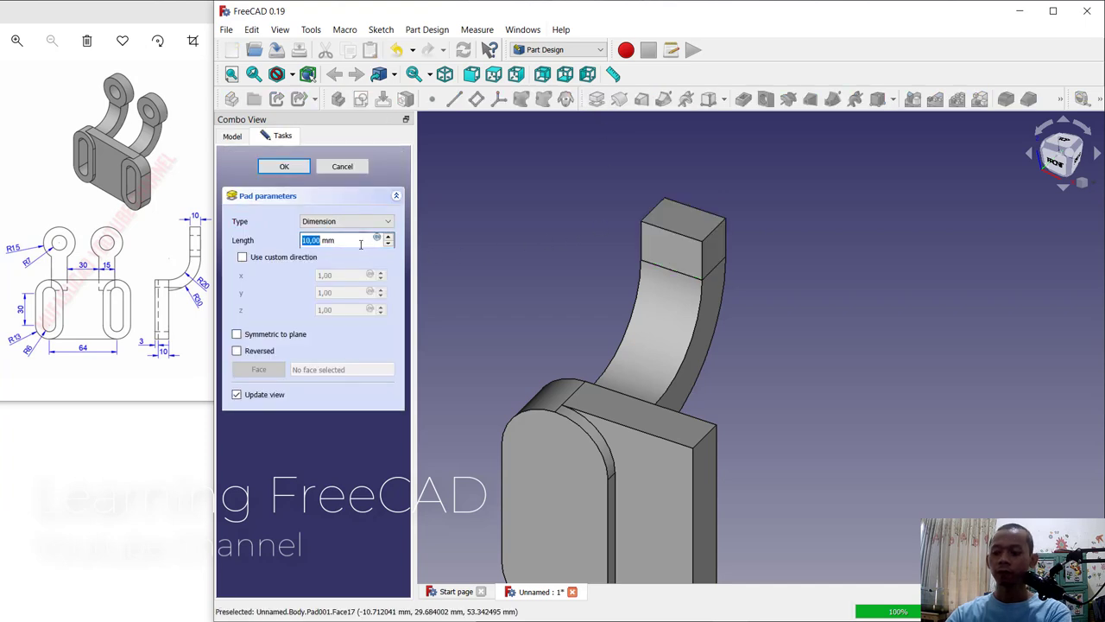
pyautogui.write('5')
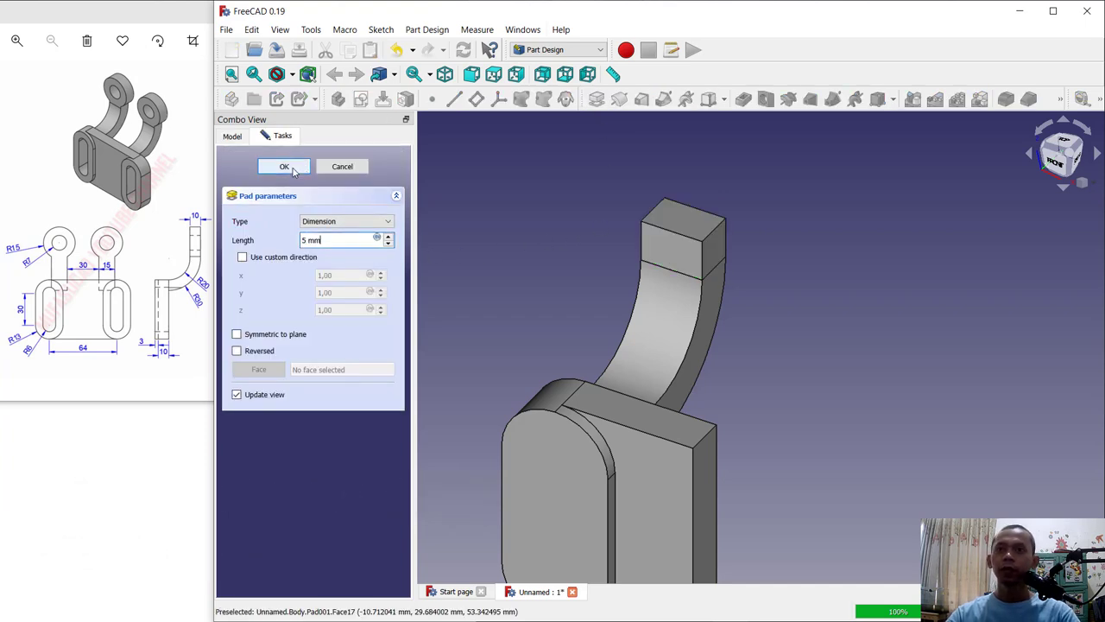
pyautogui.click(290, 167)
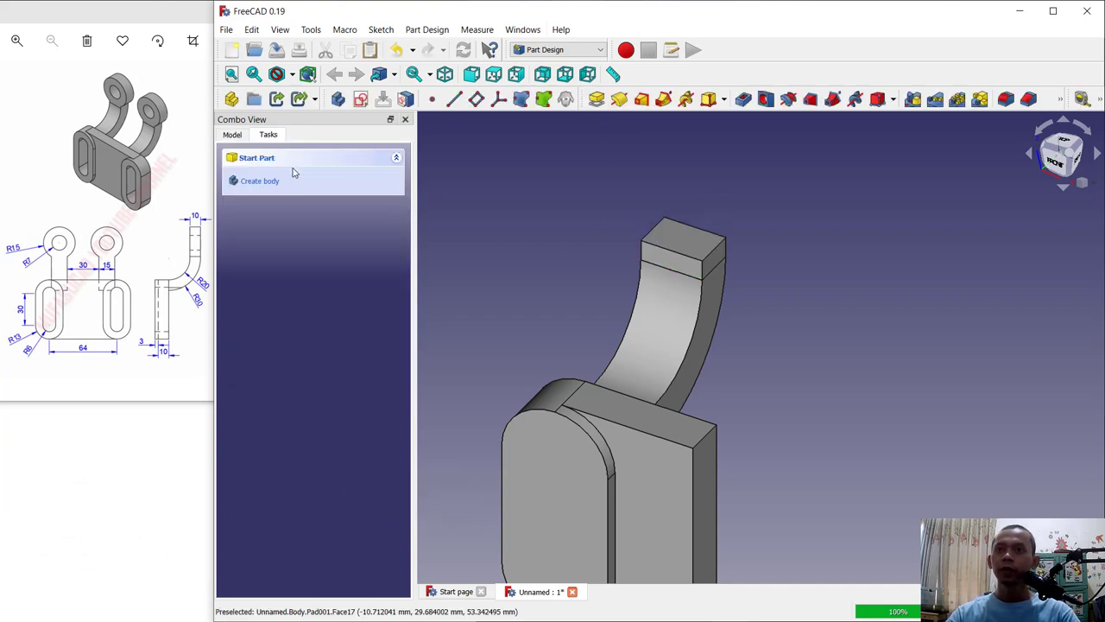
pyautogui.click(678, 261)
# Step: Start a sketch on the top block's face and reference its middle edge as external geometry
pyautogui.click(251, 177)
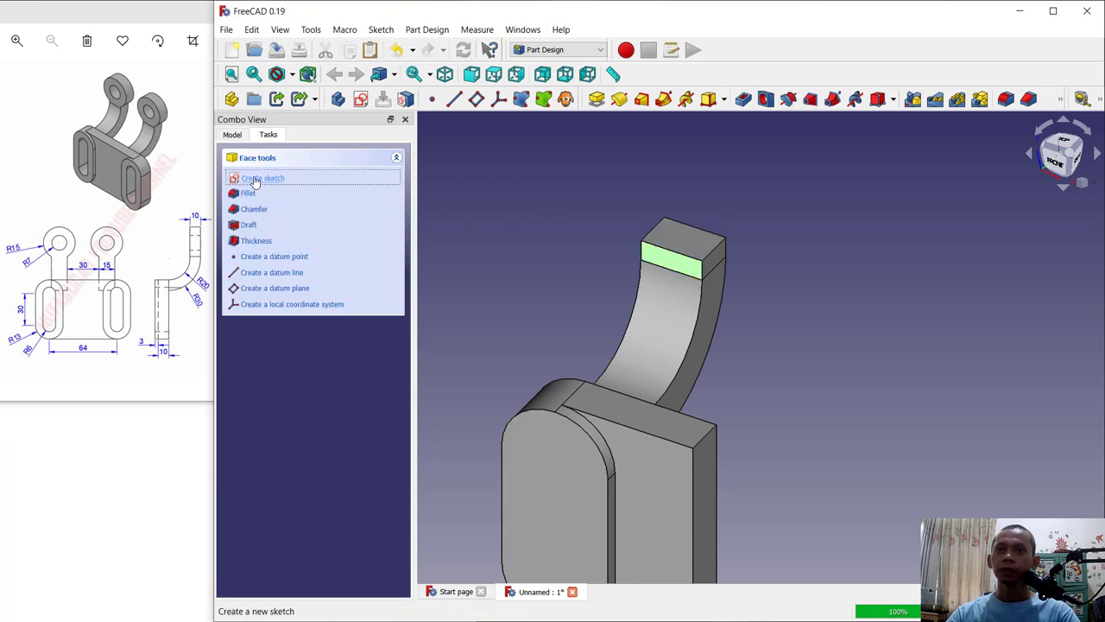
pyautogui.scroll(2, 664, 289)
pyautogui.scroll(2, 781, 263)
pyautogui.click(613, 99)
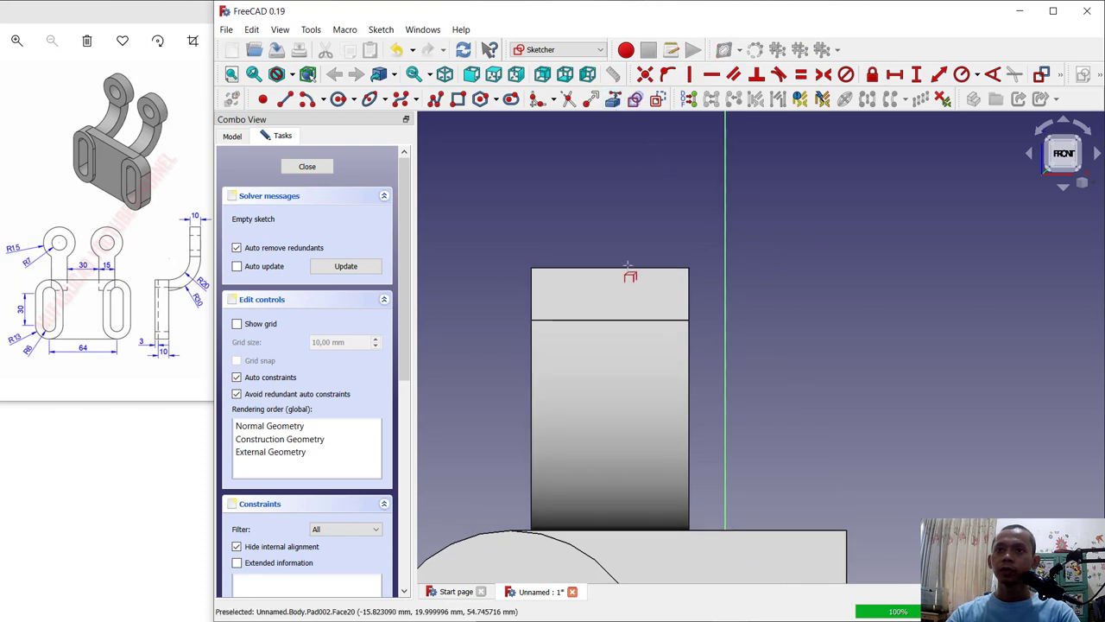
pyautogui.click(621, 320)
pyautogui.moveTo(712, 213); pyautogui.dragTo(752, 323, button='middle')
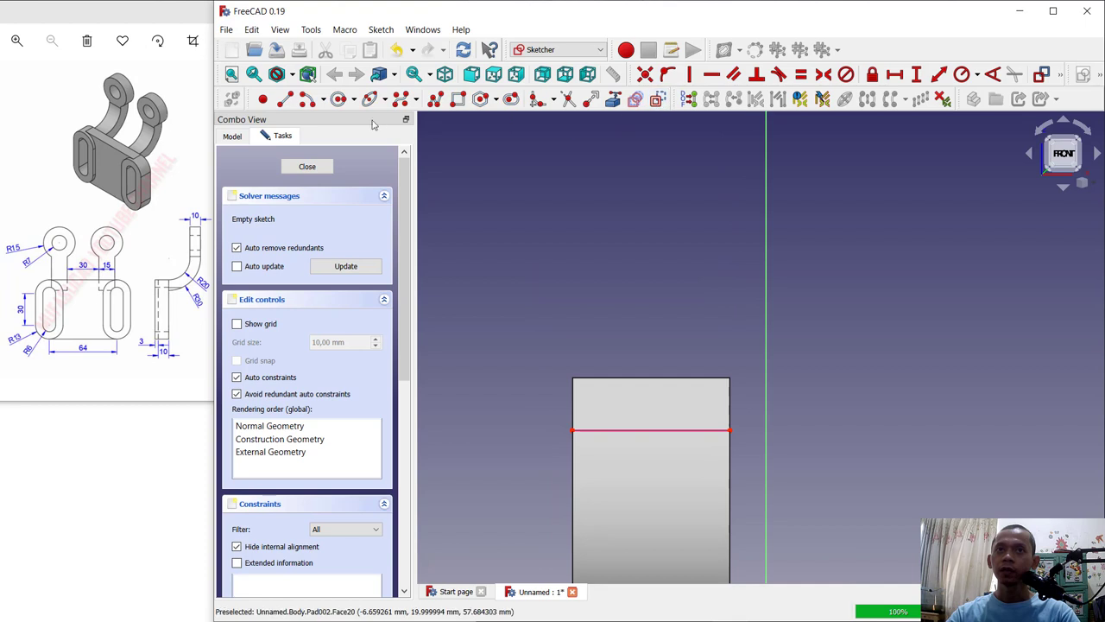
# Step: Draw two concentric circles above the block with radii 15 and 7
pyautogui.click(338, 99)
pyautogui.click(644, 156)
pyautogui.click(658, 317)
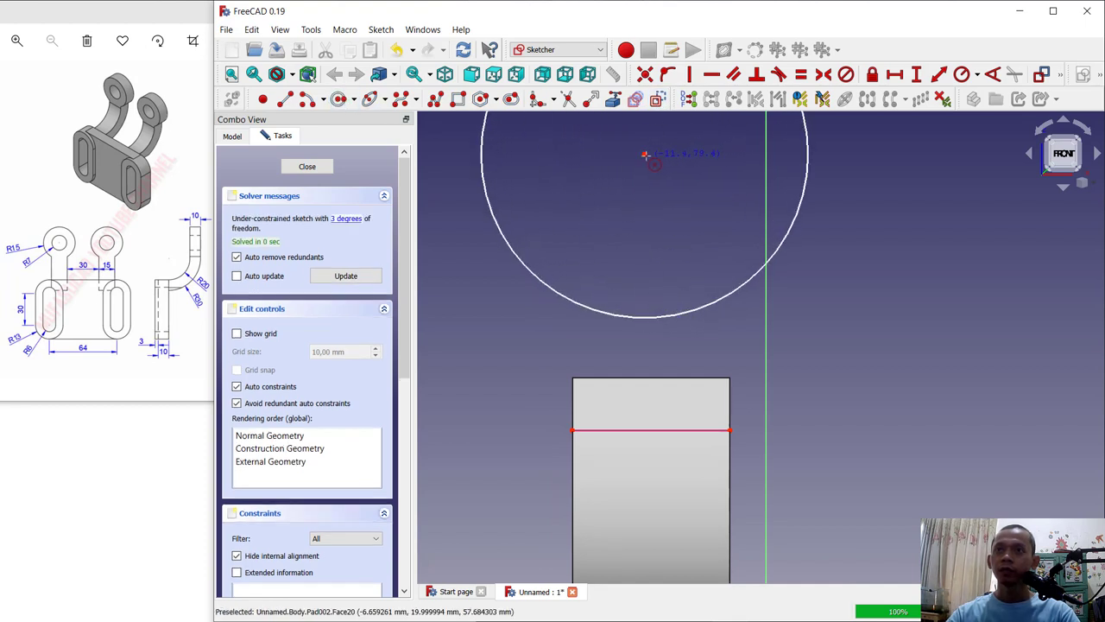
pyautogui.click(644, 155)
pyautogui.click(649, 231)
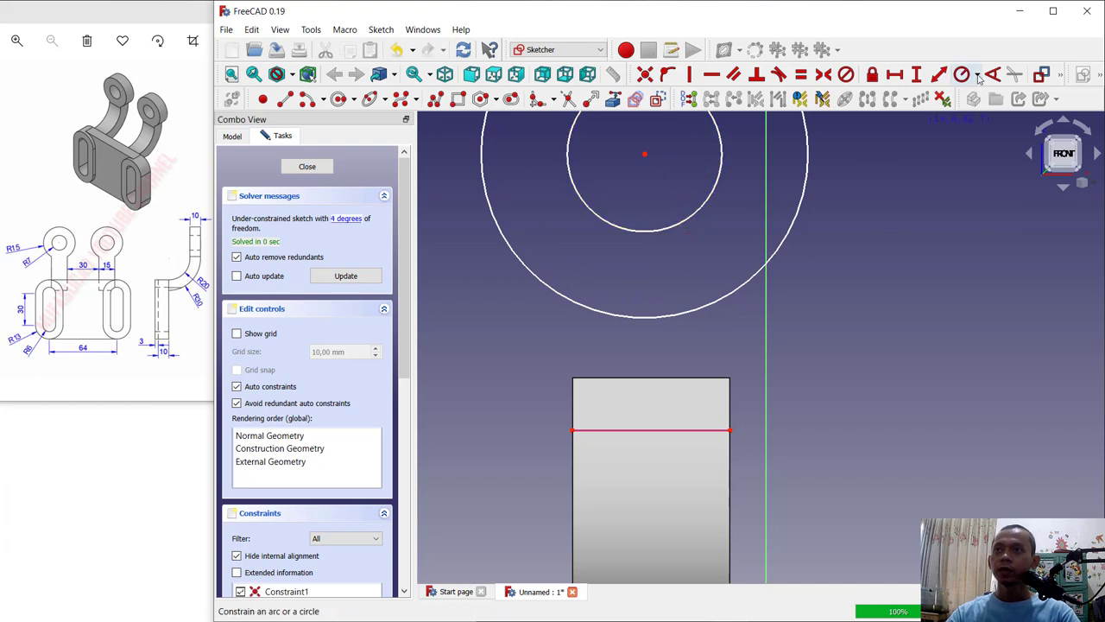
pyautogui.click(961, 74)
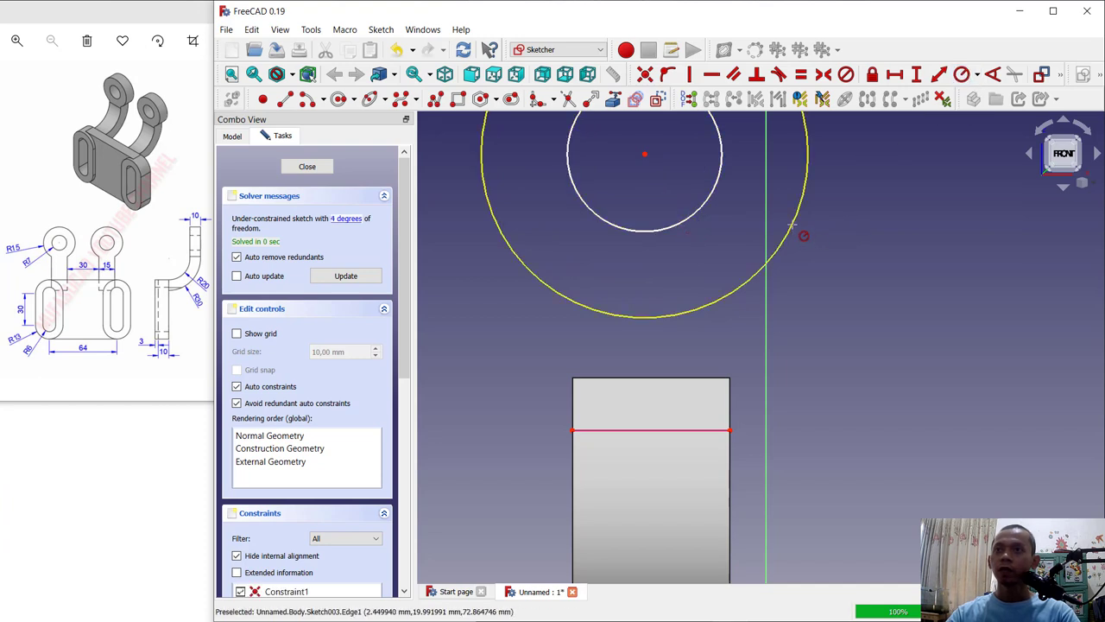
pyautogui.click(789, 236)
pyautogui.write('15')
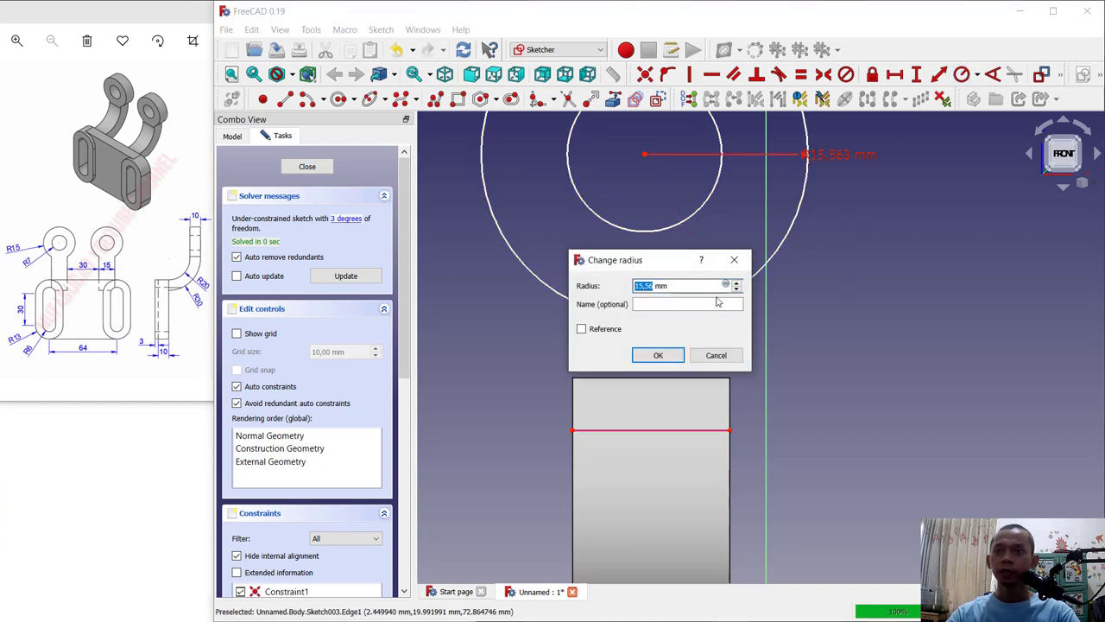
pyautogui.press('Return')
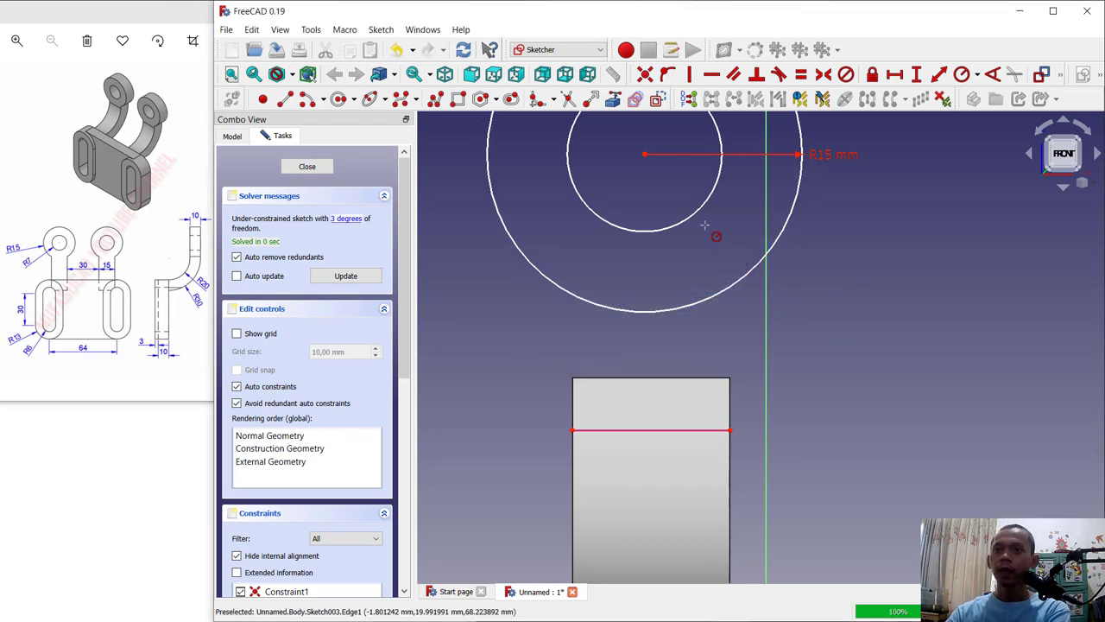
pyautogui.click(700, 214)
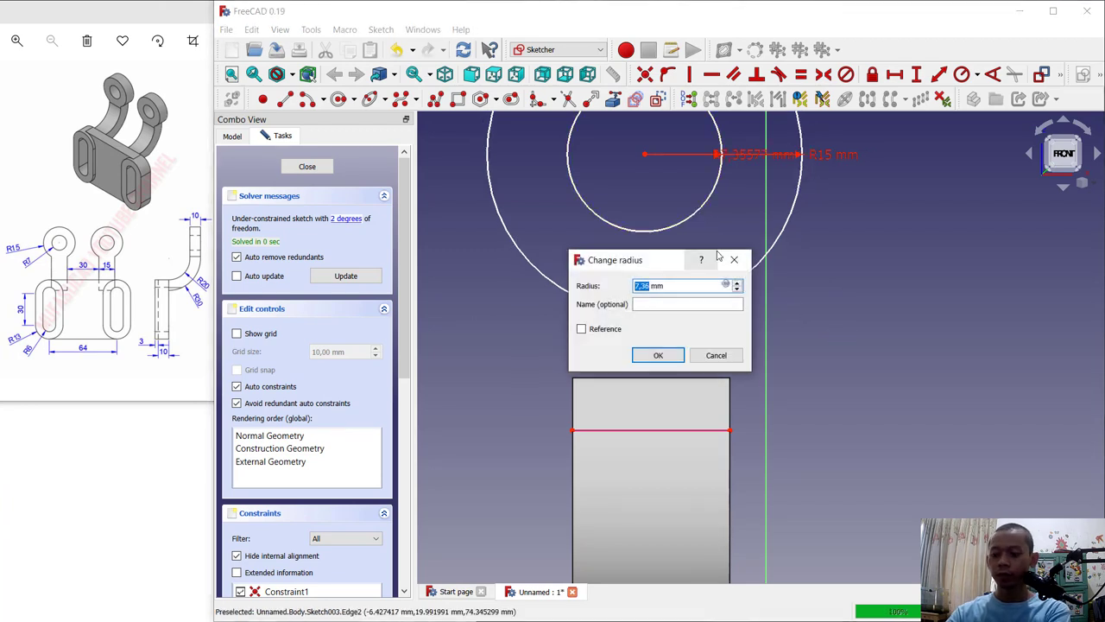
pyautogui.write('7')
pyautogui.press('Return')
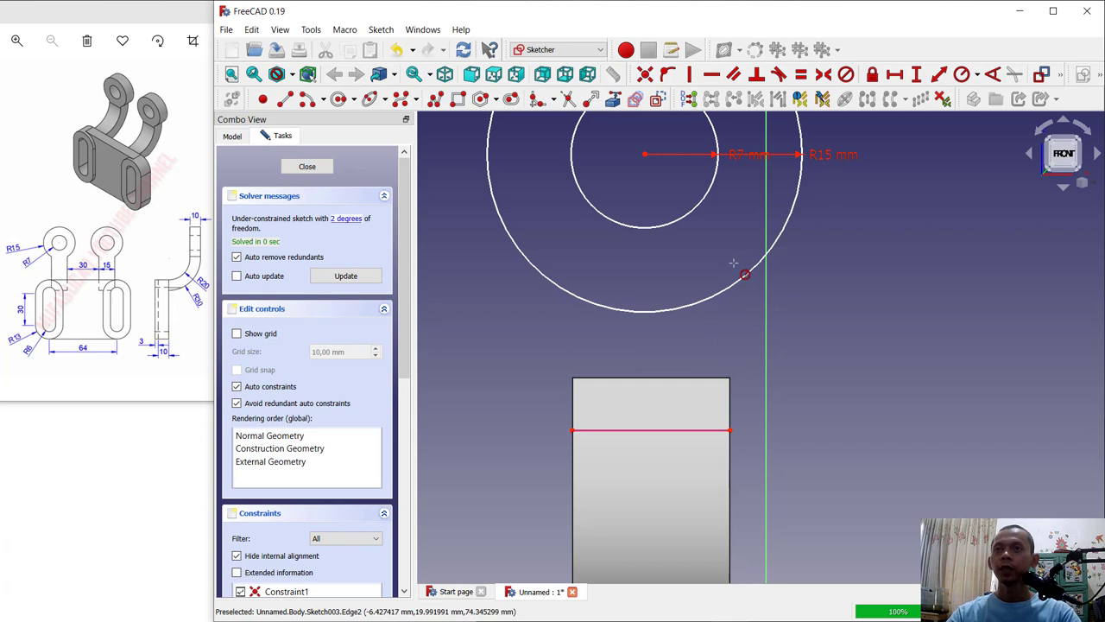
# Step: Place the circle centre 15 mm vertically and 7,5 mm horizontally from the edge, then close the sketch
pyautogui.click(916, 76)
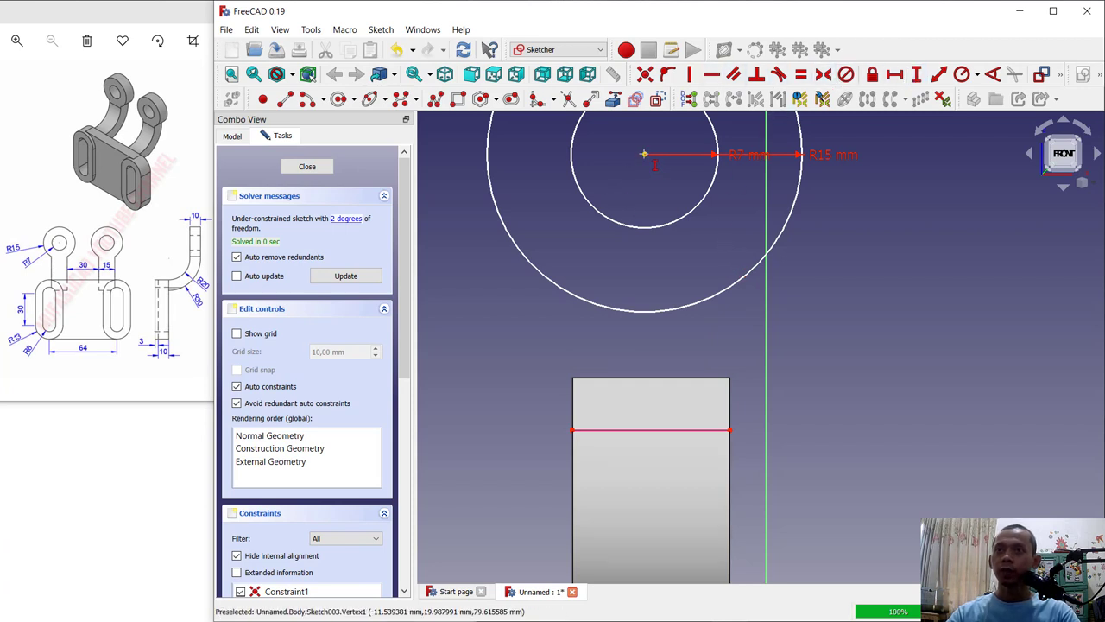
pyautogui.click(730, 429)
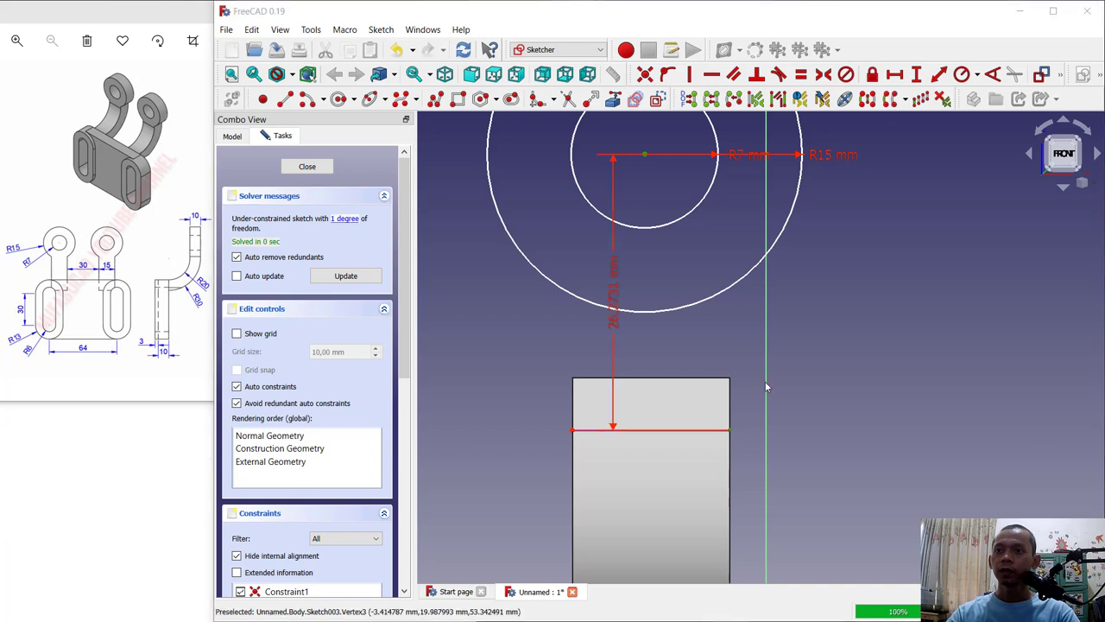
pyautogui.write('15')
pyautogui.press('Return')
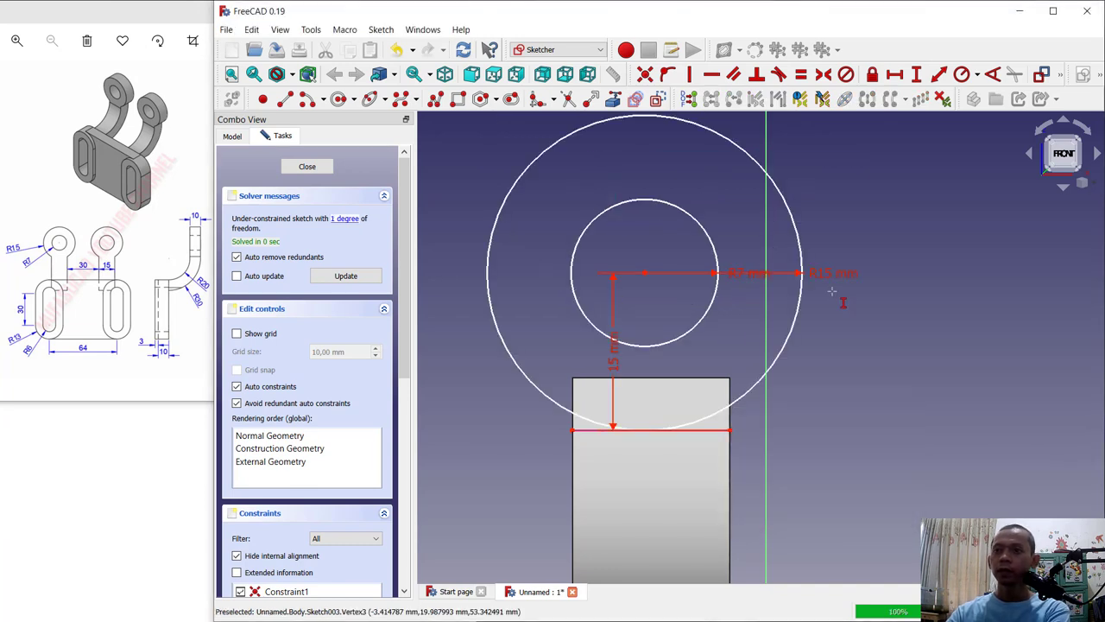
pyautogui.click(894, 75)
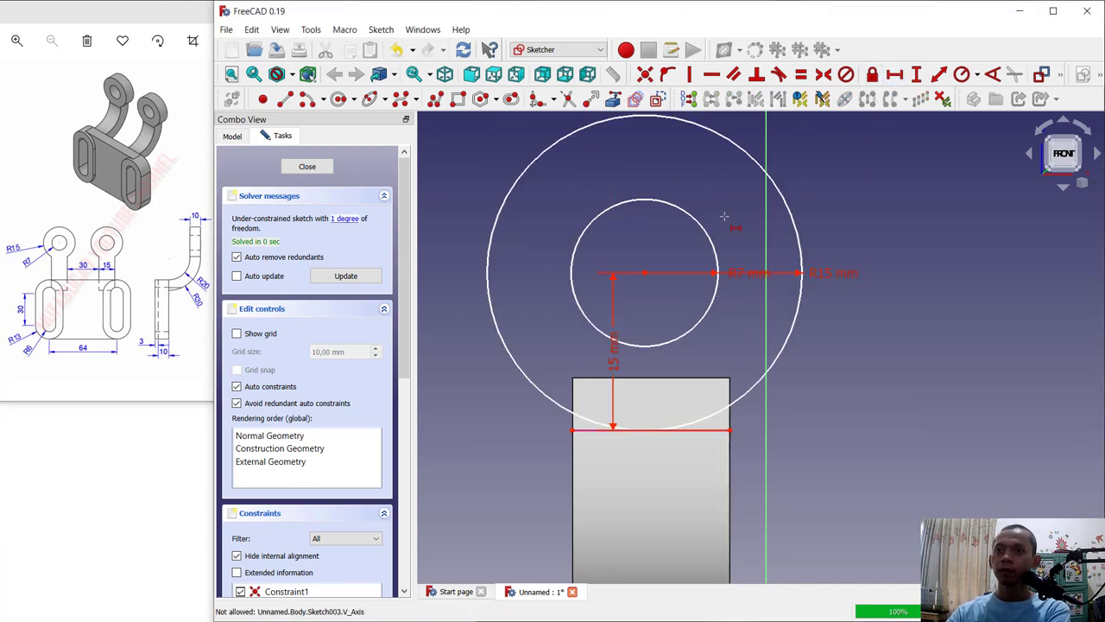
pyautogui.click(644, 272)
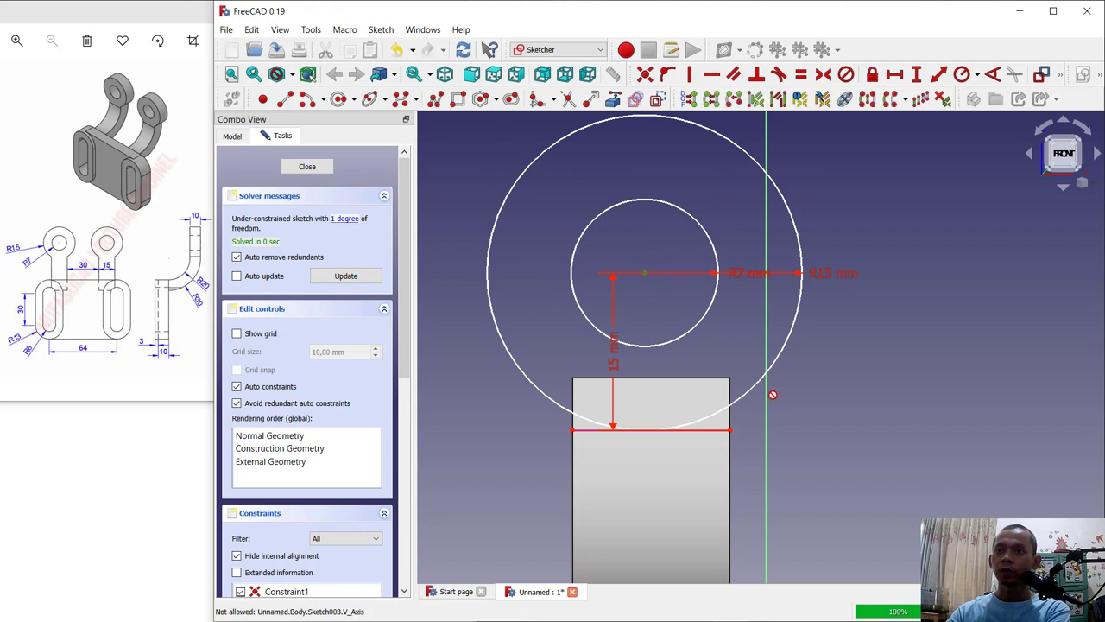
pyautogui.click(730, 431)
pyautogui.write('7,5')
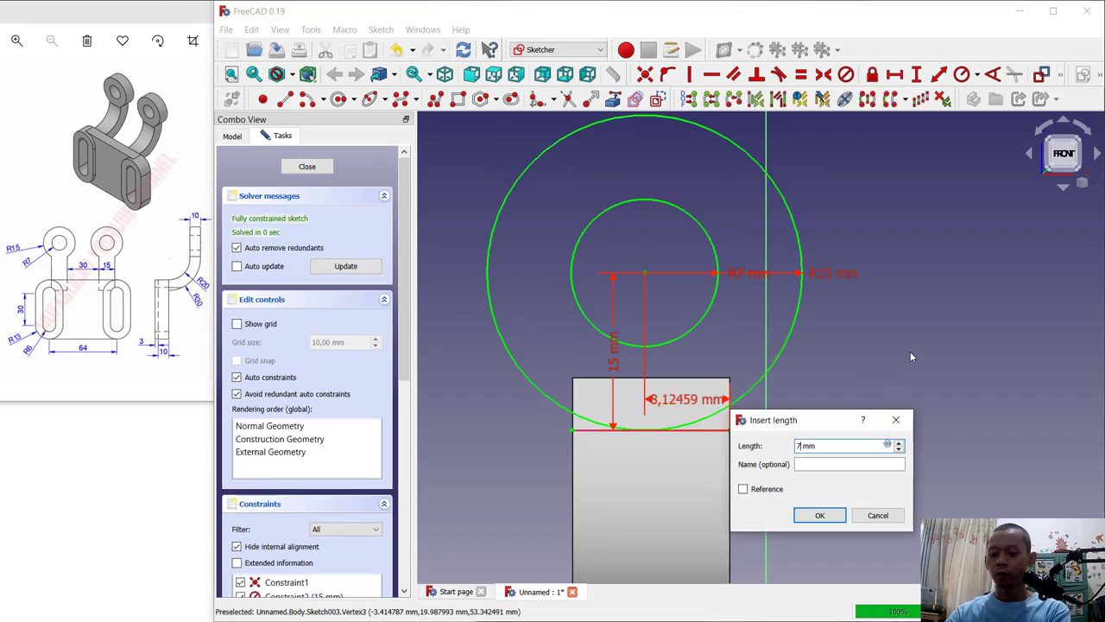
pyautogui.click(820, 515)
pyautogui.click(303, 169)
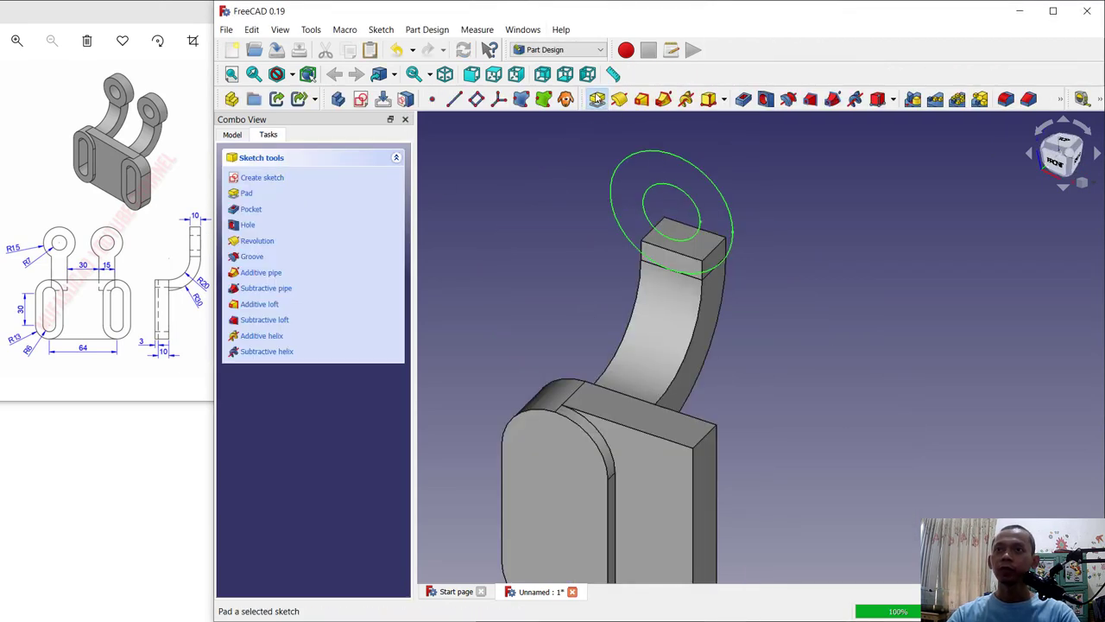
# Step: Pad the eye sketch 10 mm with Reversed ticked
pyautogui.click(597, 98)
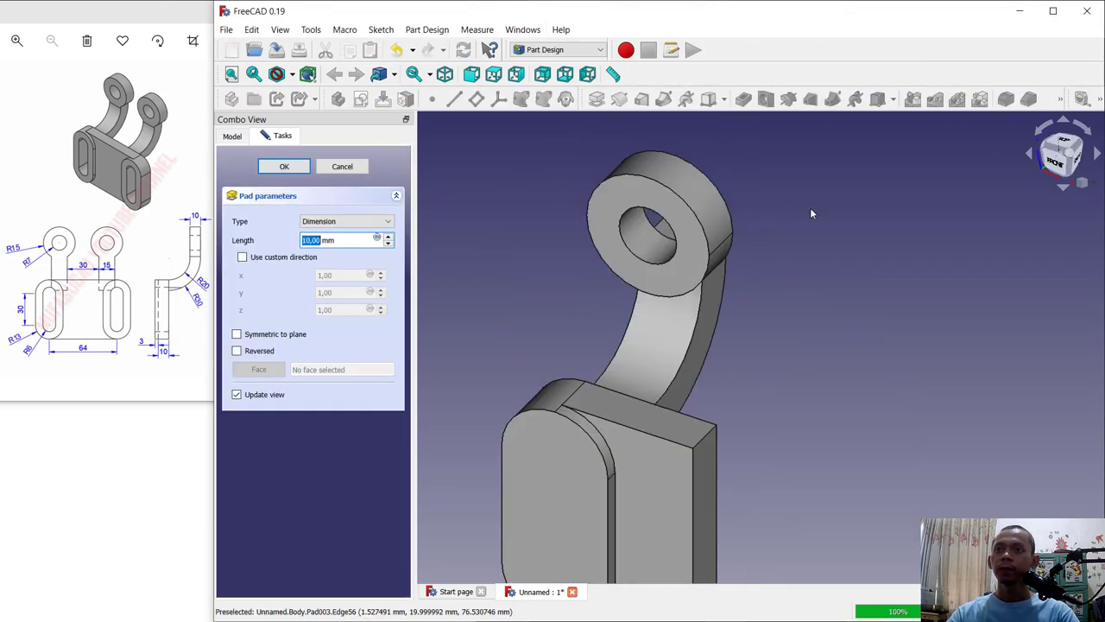
pyautogui.click(236, 351)
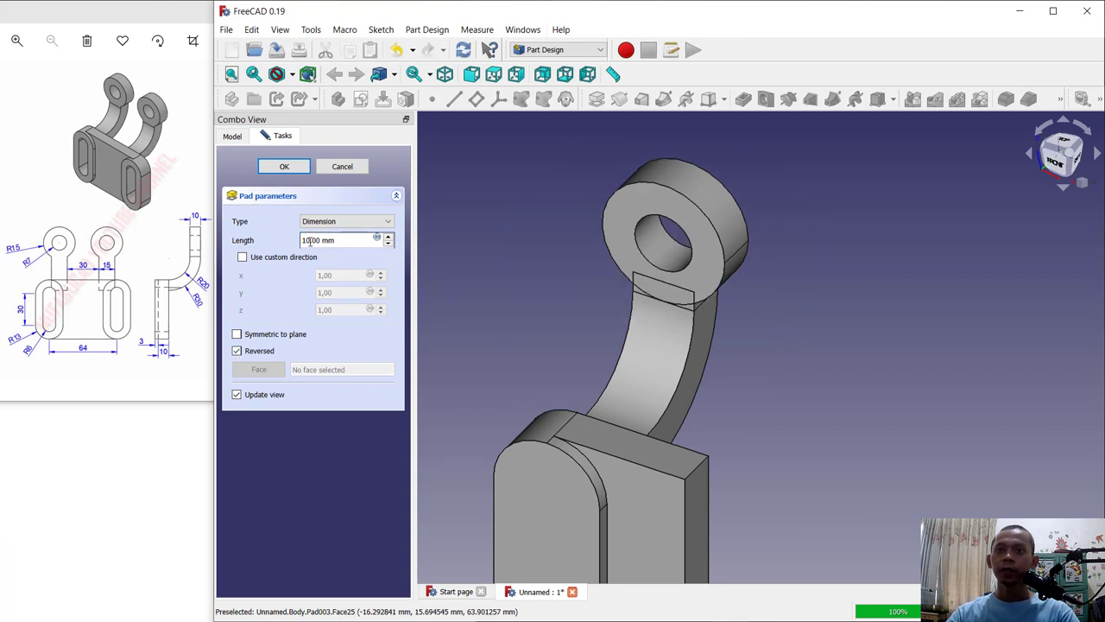
pyautogui.click(292, 166)
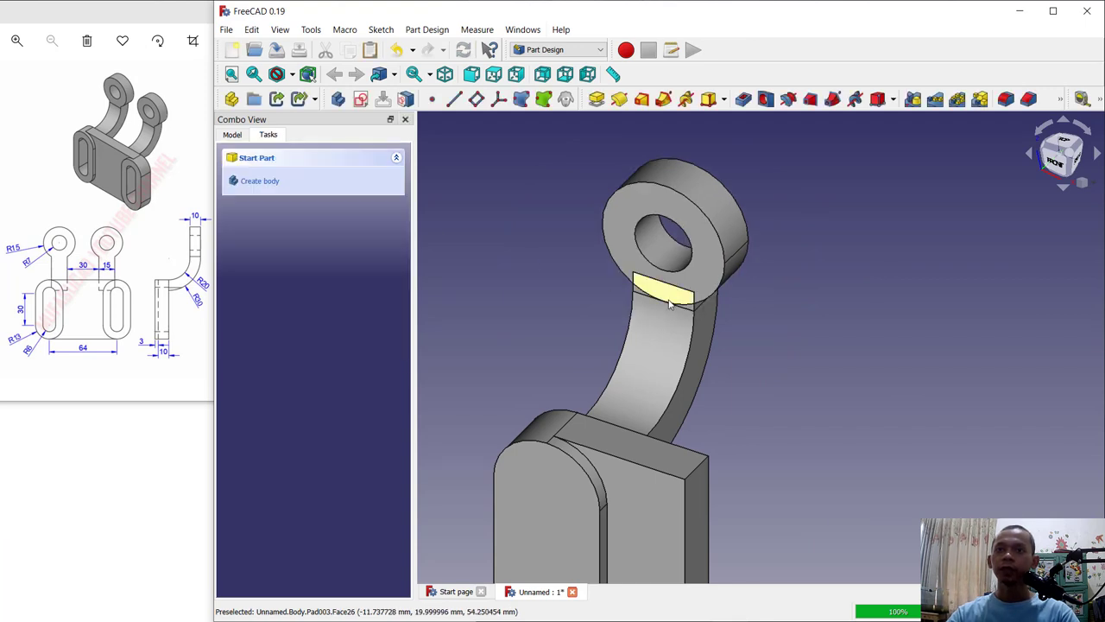
# Step: Create a new sketch on the plate's rounded end face
pyautogui.moveTo(783, 385); pyautogui.dragTo(844, 308, button='middle')
pyautogui.scroll(-1, 843, 308)
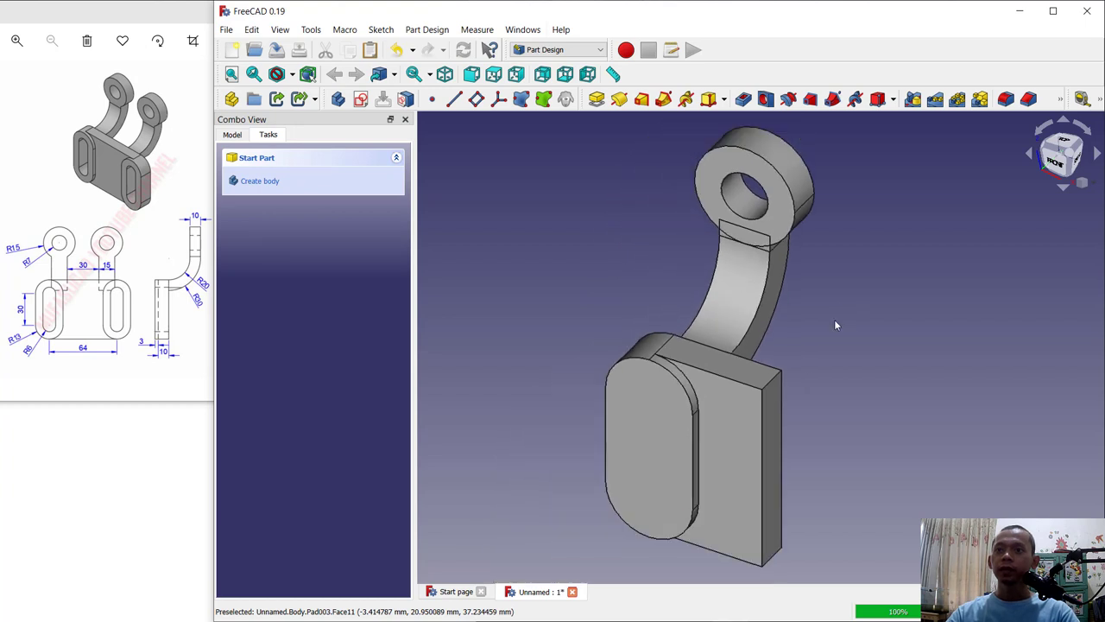
pyautogui.click(643, 444)
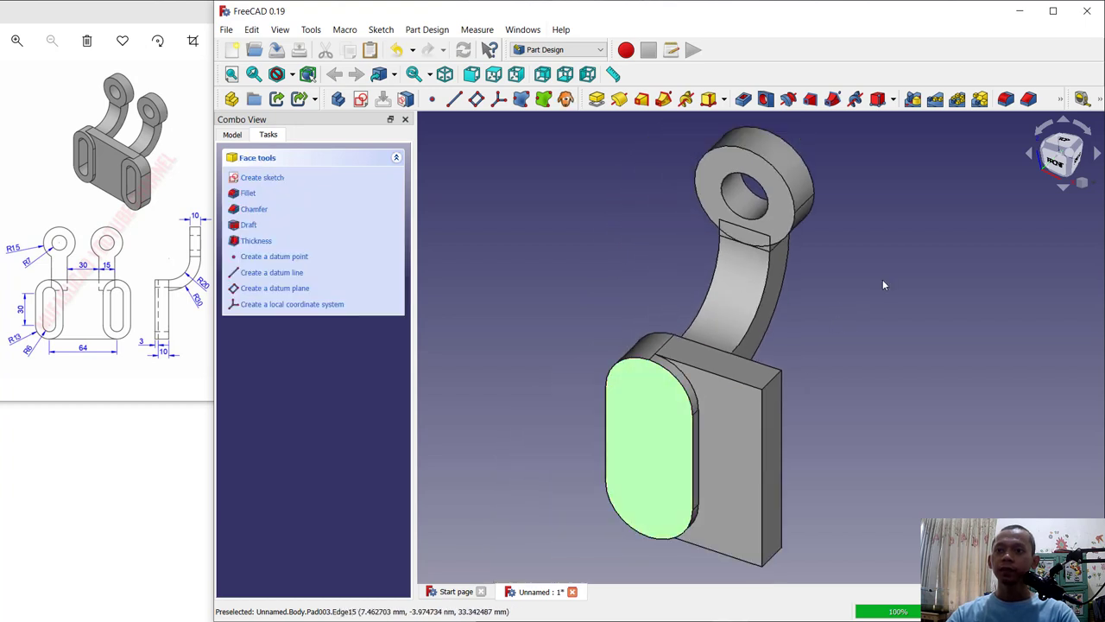
pyautogui.click(262, 178)
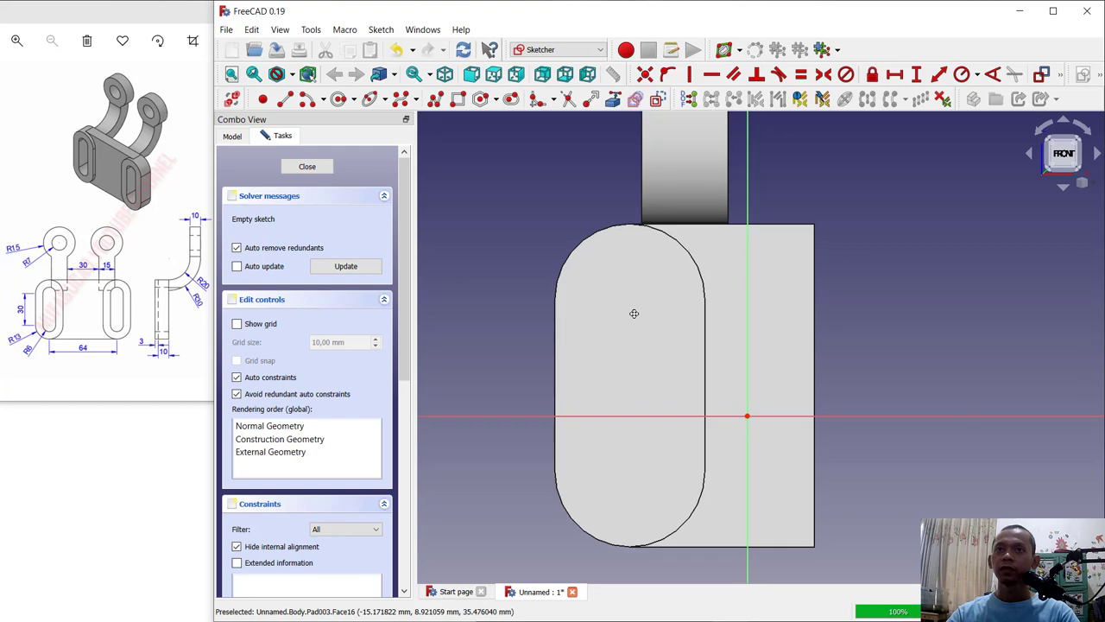
# Step: Reference the slot's two rounded ends and draw an arc on each end's centre
pyautogui.click(613, 98)
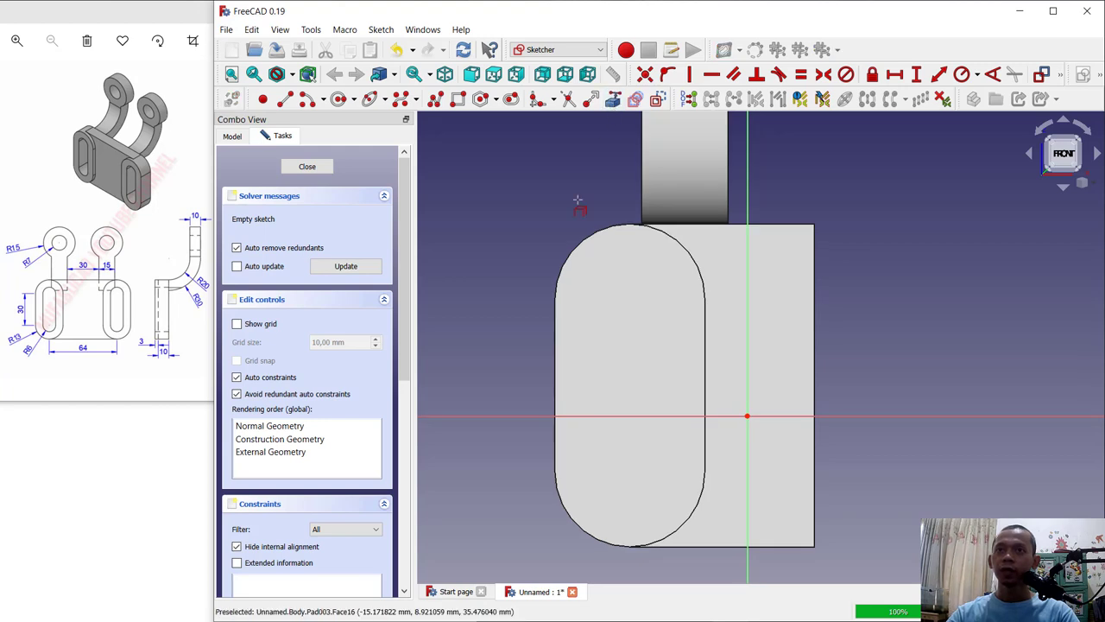
pyautogui.click(580, 249)
pyautogui.click(570, 522)
pyautogui.click(307, 98)
pyautogui.click(629, 298)
pyautogui.click(591, 298)
pyautogui.click(669, 299)
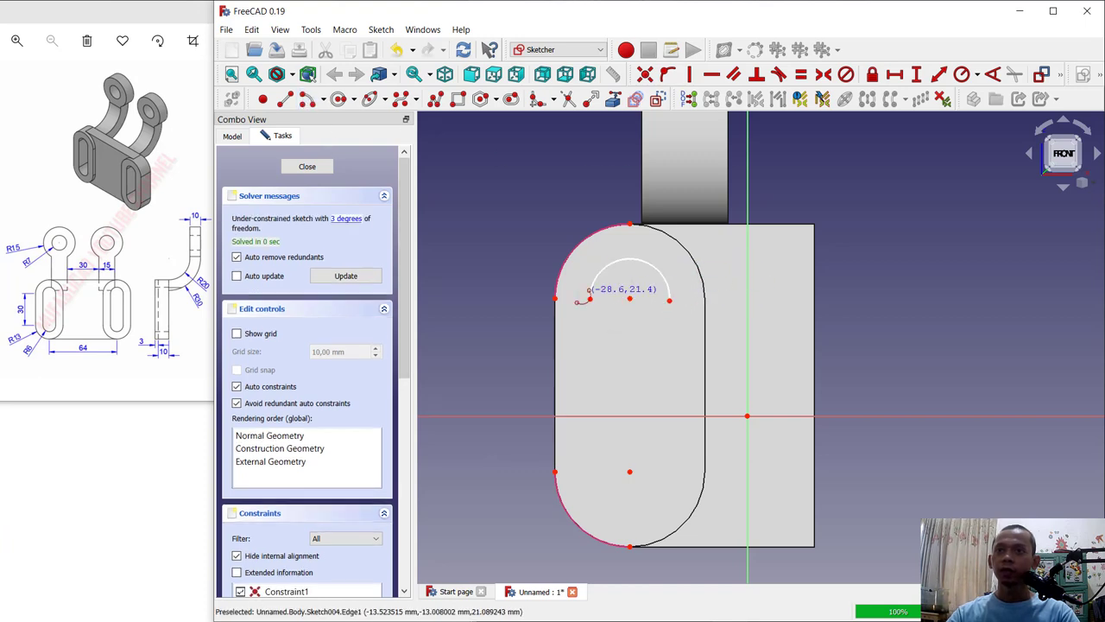
pyautogui.click(629, 471)
pyautogui.click(585, 471)
pyautogui.click(676, 473)
# Step: Connect the upper and lower arcs with left and right straight slot sides
pyautogui.click(284, 98)
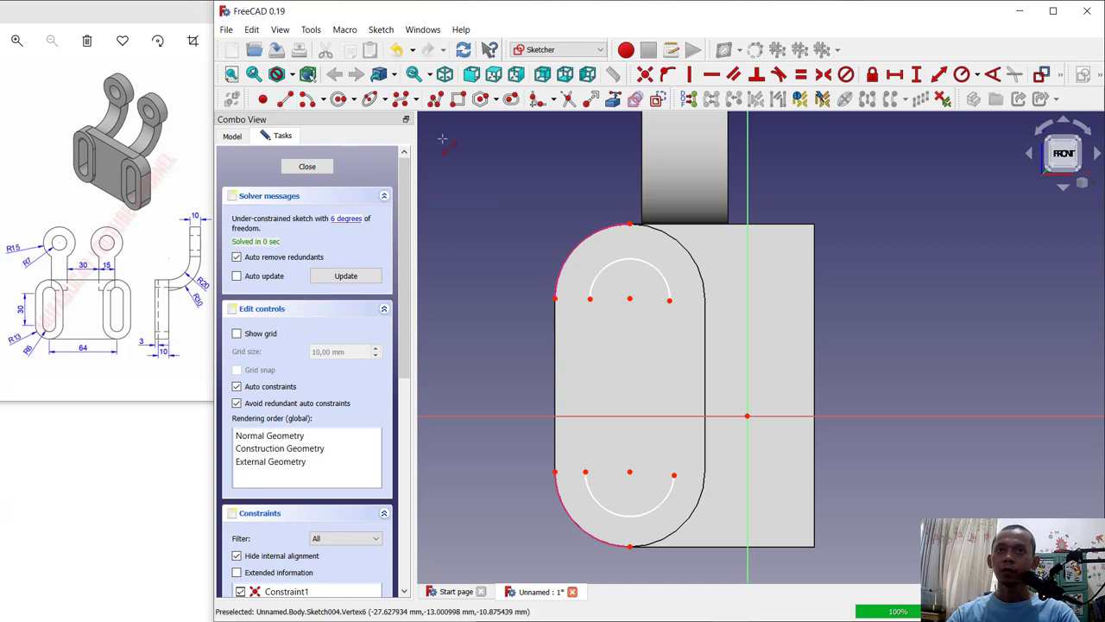
pyautogui.click(585, 299)
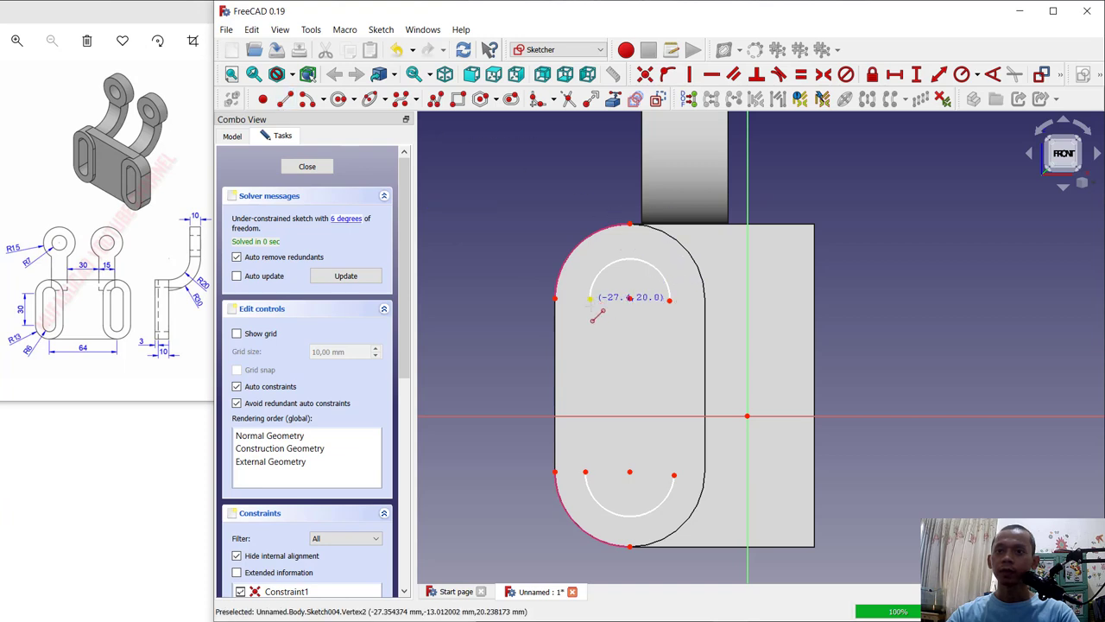
pyautogui.click(585, 471)
pyautogui.click(674, 473)
pyautogui.click(674, 300)
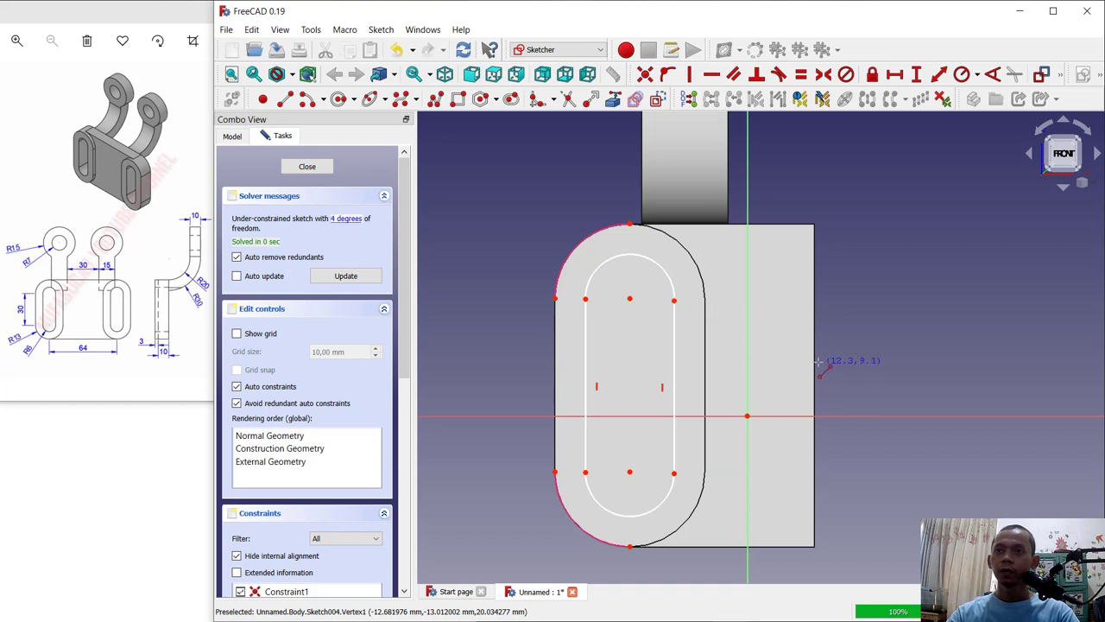
# Step: Constrain both slot arcs to radius 7 and a 7 mm horizontal distance, then close the sketch
pyautogui.click(961, 74)
pyautogui.click(653, 262)
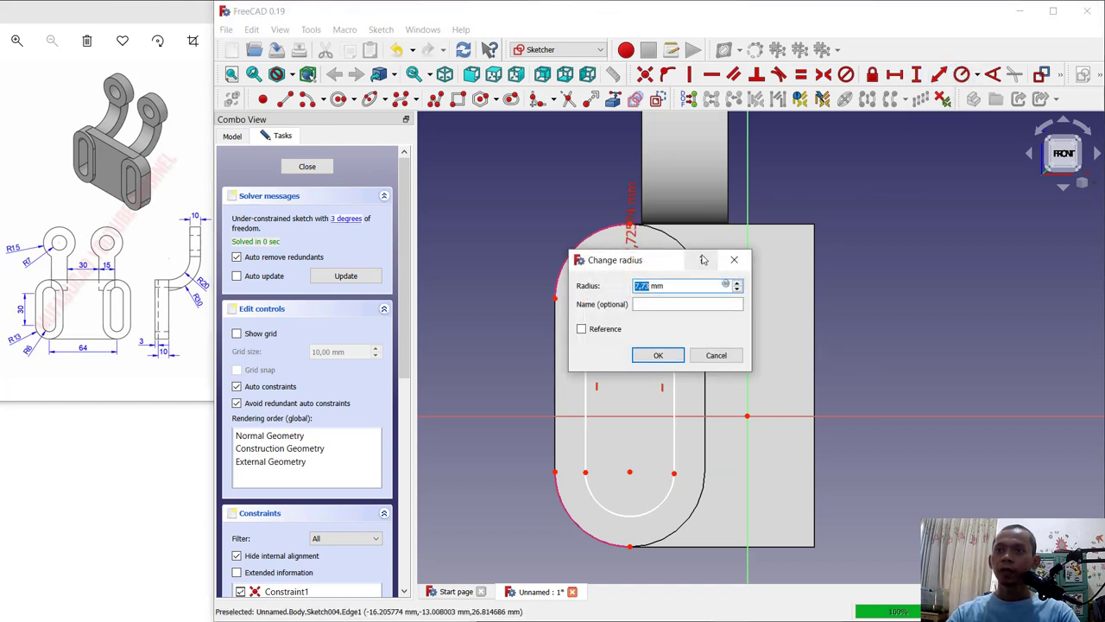
pyautogui.write('7')
pyautogui.press('Return')
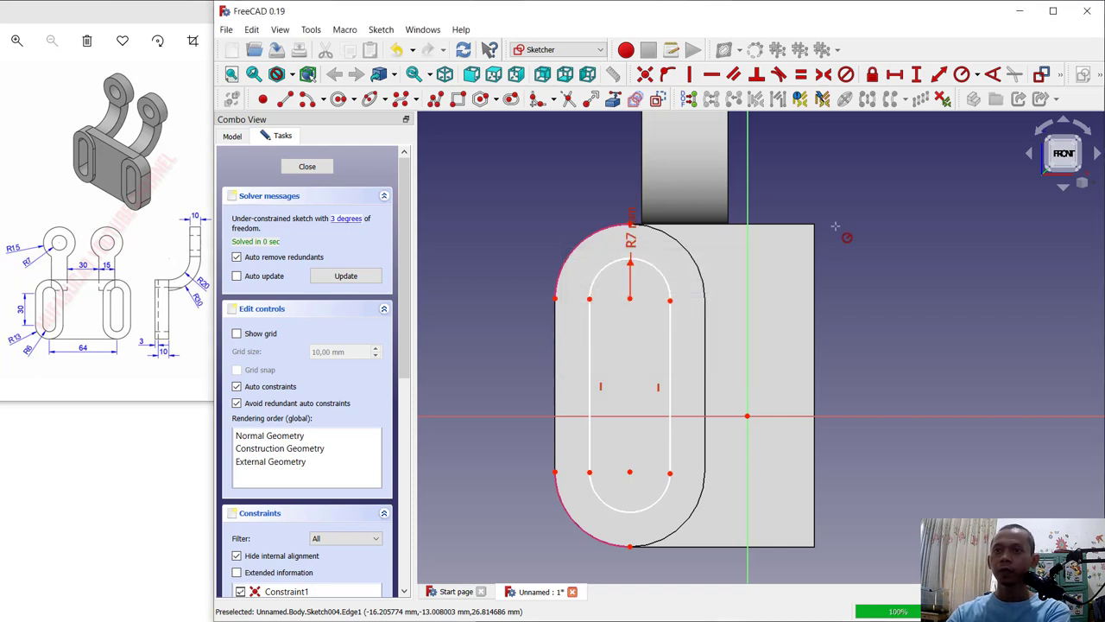
pyautogui.click(658, 494)
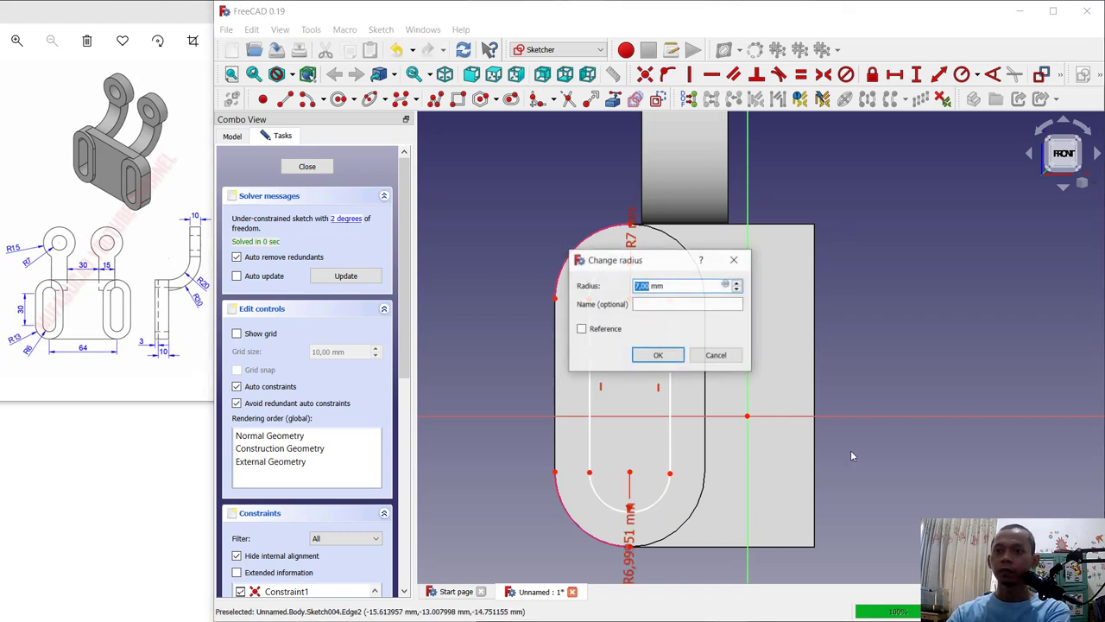
pyautogui.write('7')
pyautogui.press('Return')
pyautogui.click(894, 74)
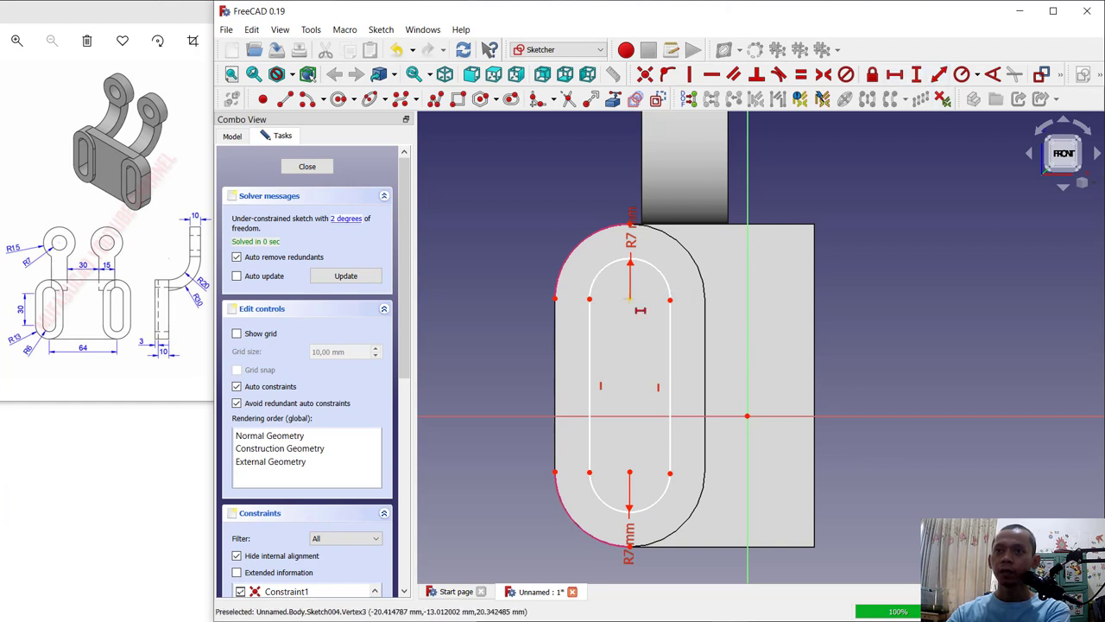
pyautogui.click(670, 299)
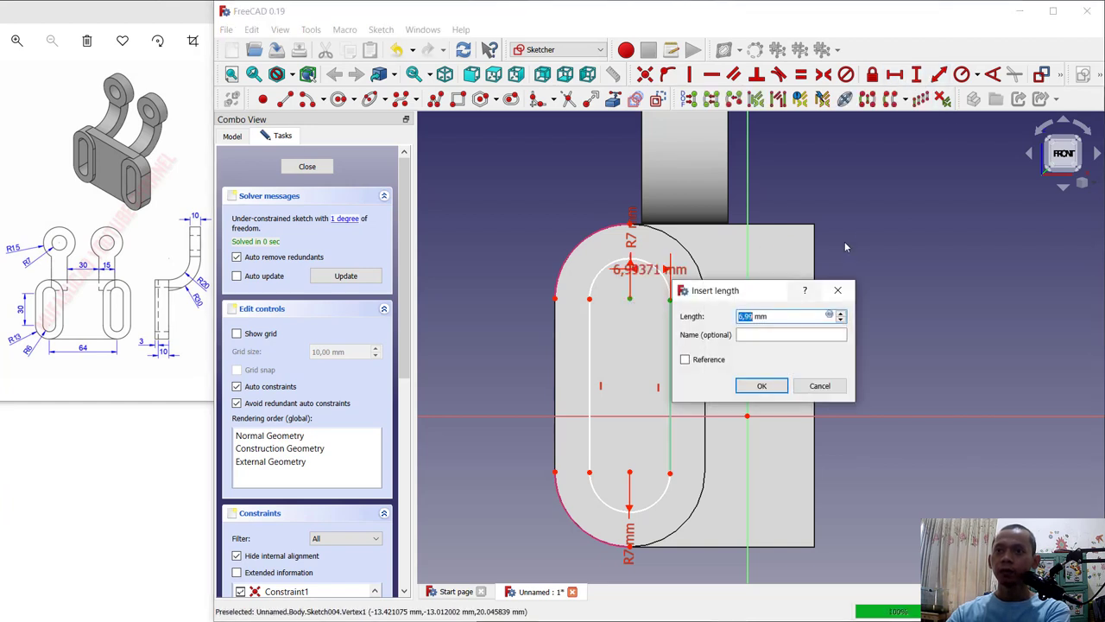
pyautogui.write('7')
pyautogui.press('Return')
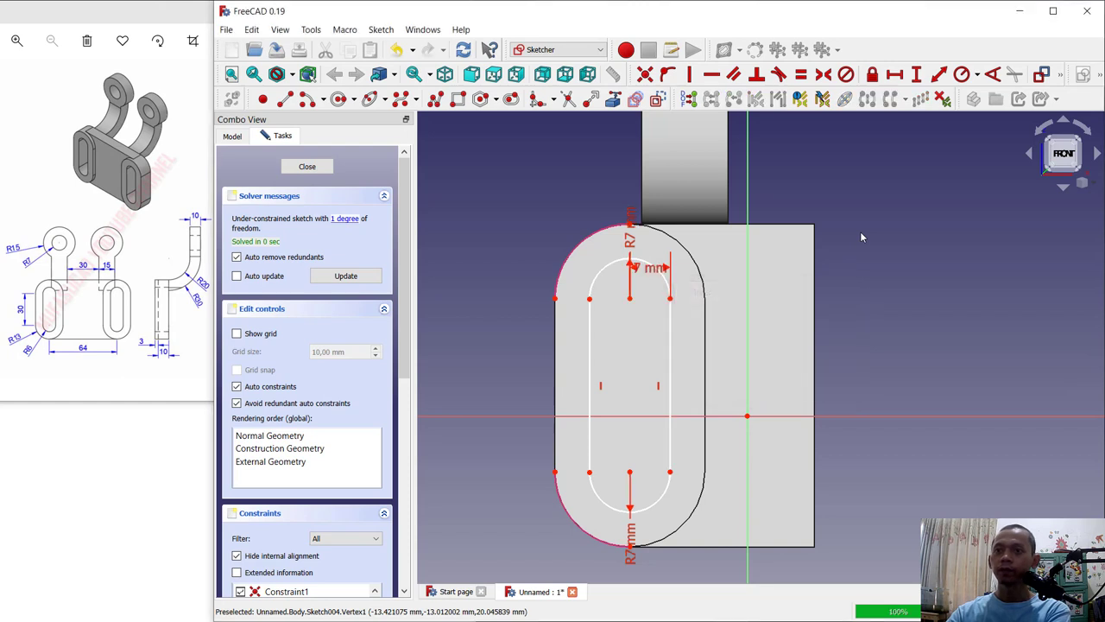
pyautogui.click(308, 167)
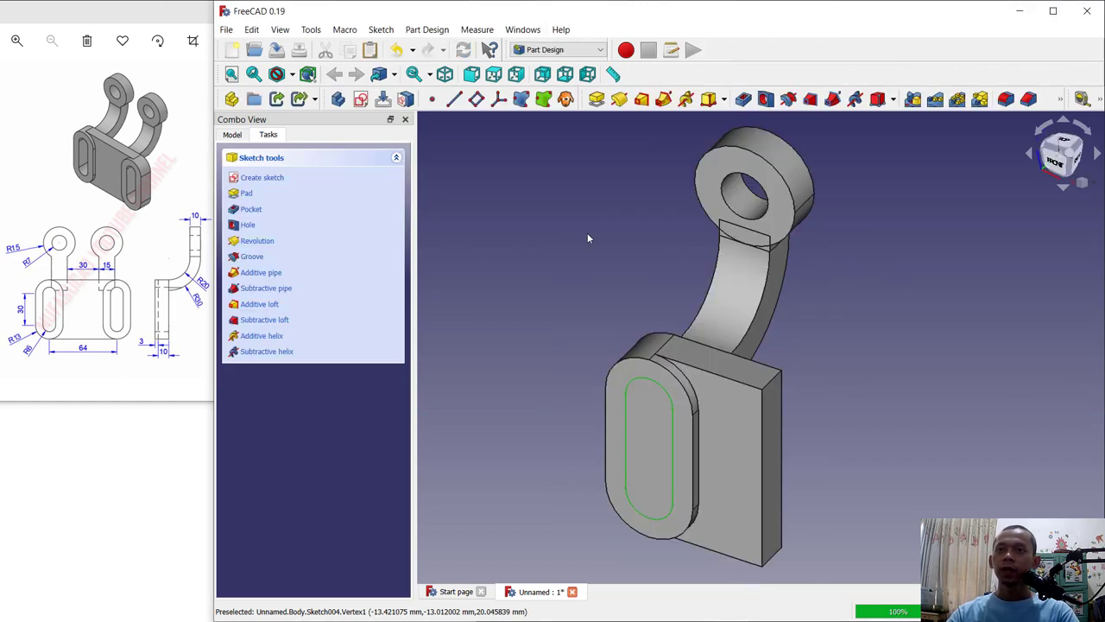
# Step: Pocket the slot sketch 30 mm deep, then orbit to view the cut from the left
pyautogui.click(743, 100)
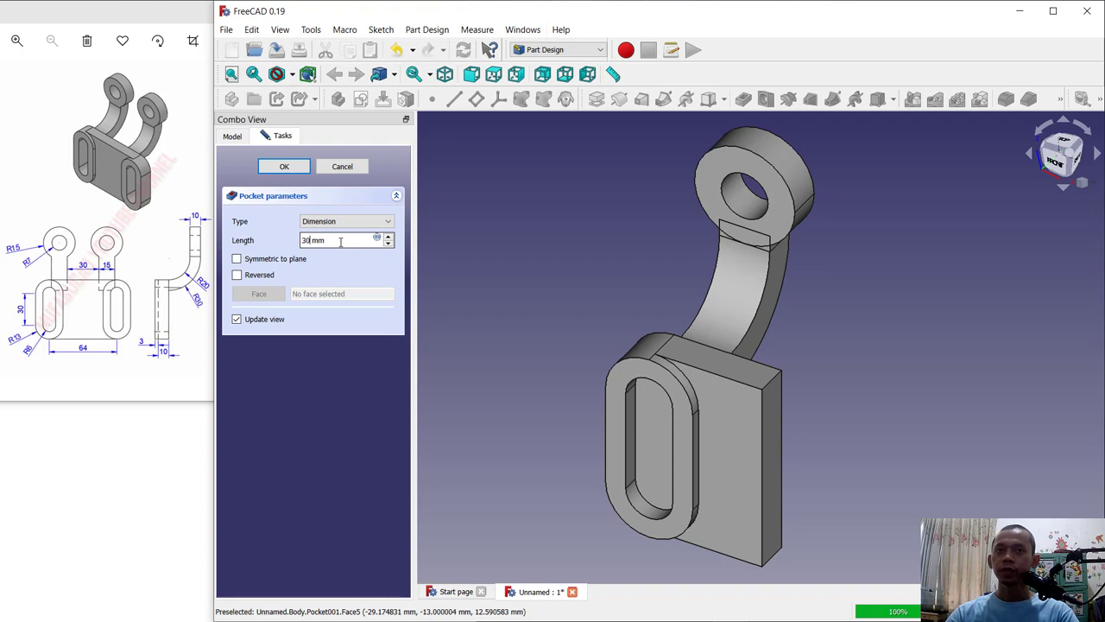
pyautogui.click(284, 165)
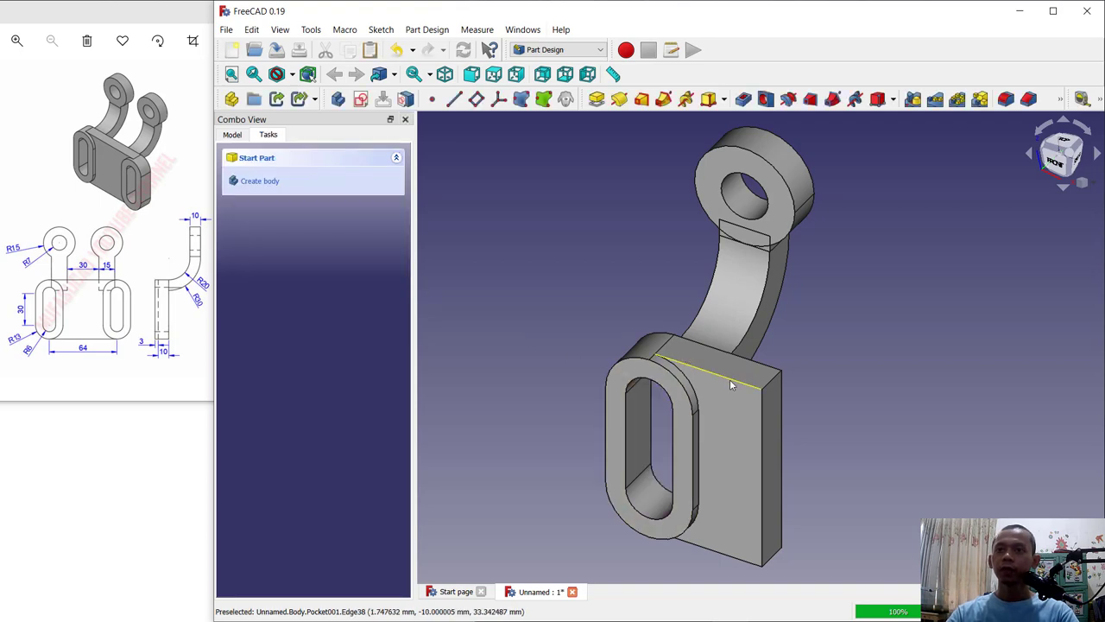
pyautogui.moveTo(743, 395); pyautogui.dragTo(584, 360, button='middle')
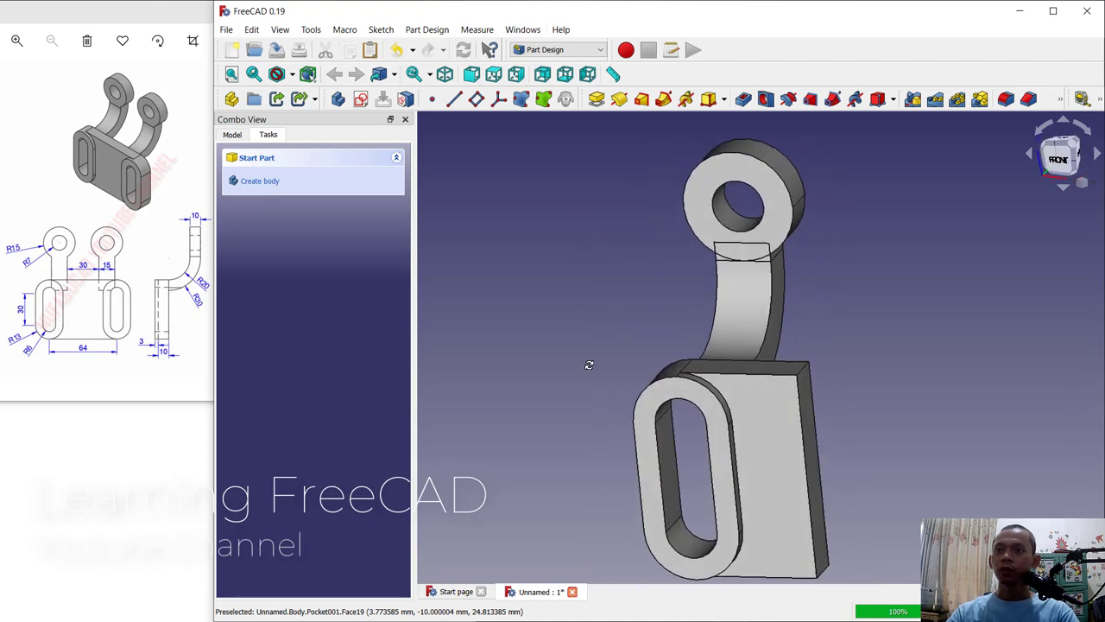
pyautogui.scroll(-2, 759, 351)
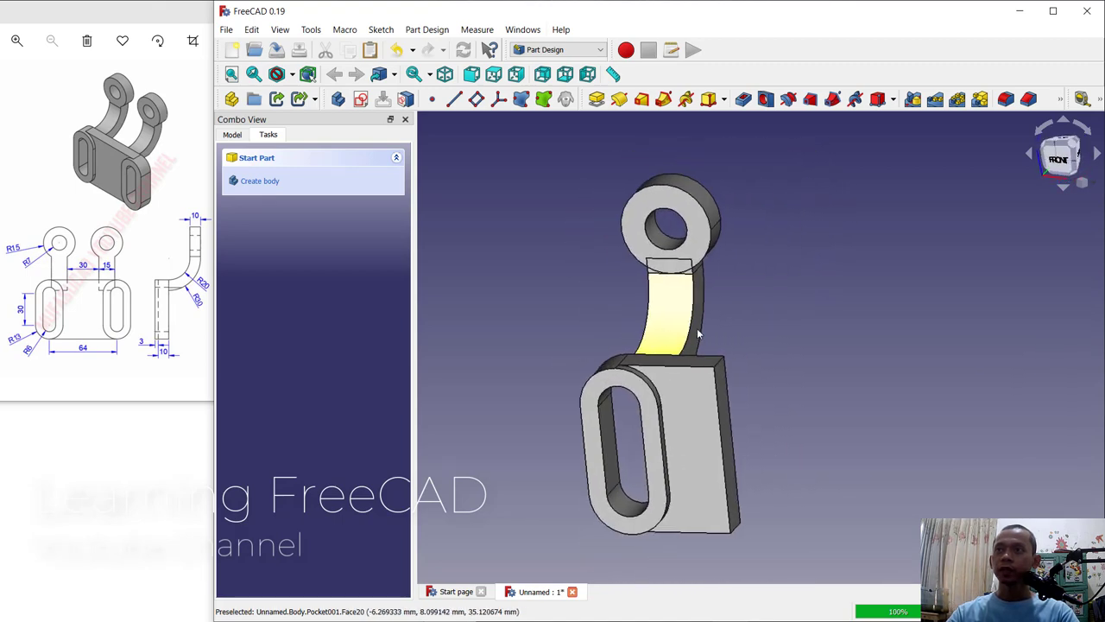
# Step: Mirror features Pad through Pocket001 using the plate's side face as the mirror plane
pyautogui.click(913, 98)
pyautogui.click(261, 286)
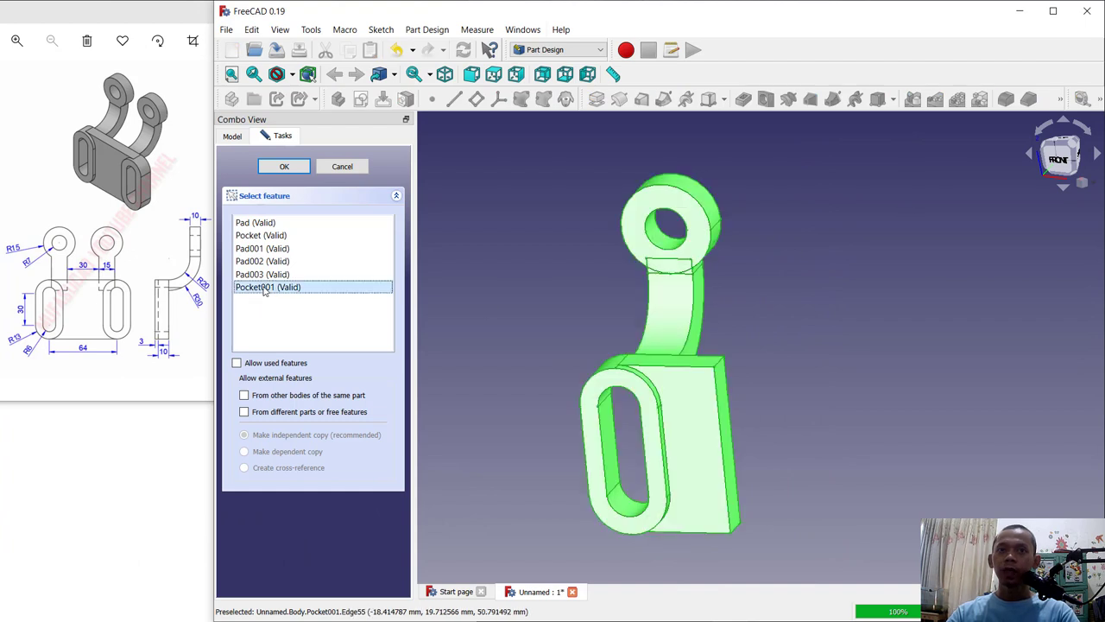
pyautogui.moveTo(261, 276); pyautogui.dragTo(255, 224)
pyautogui.click(296, 169)
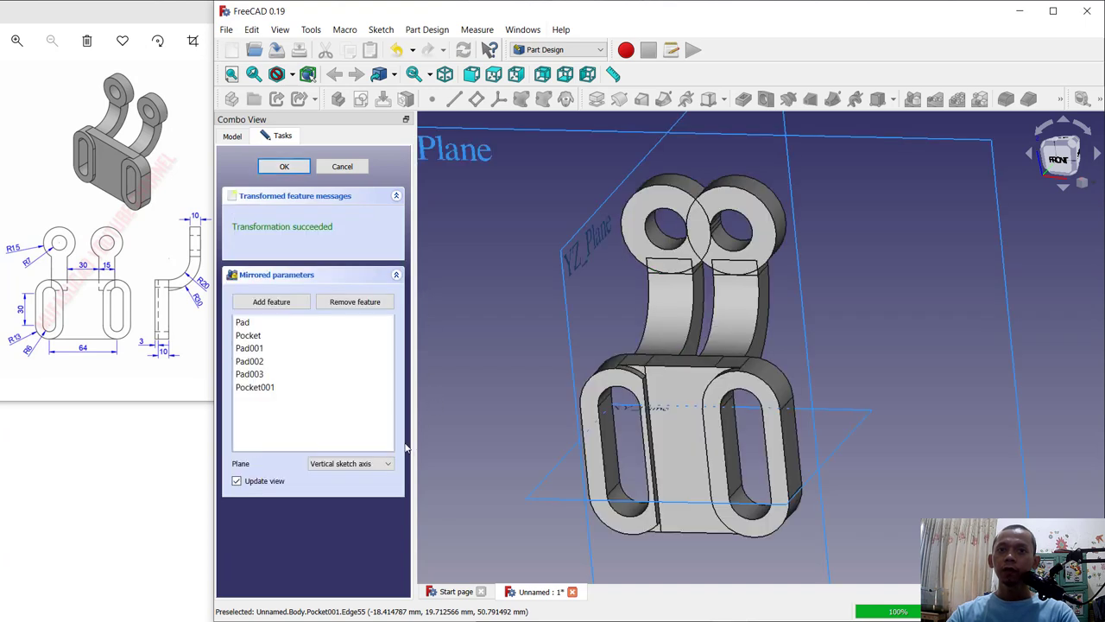
pyautogui.click(378, 464)
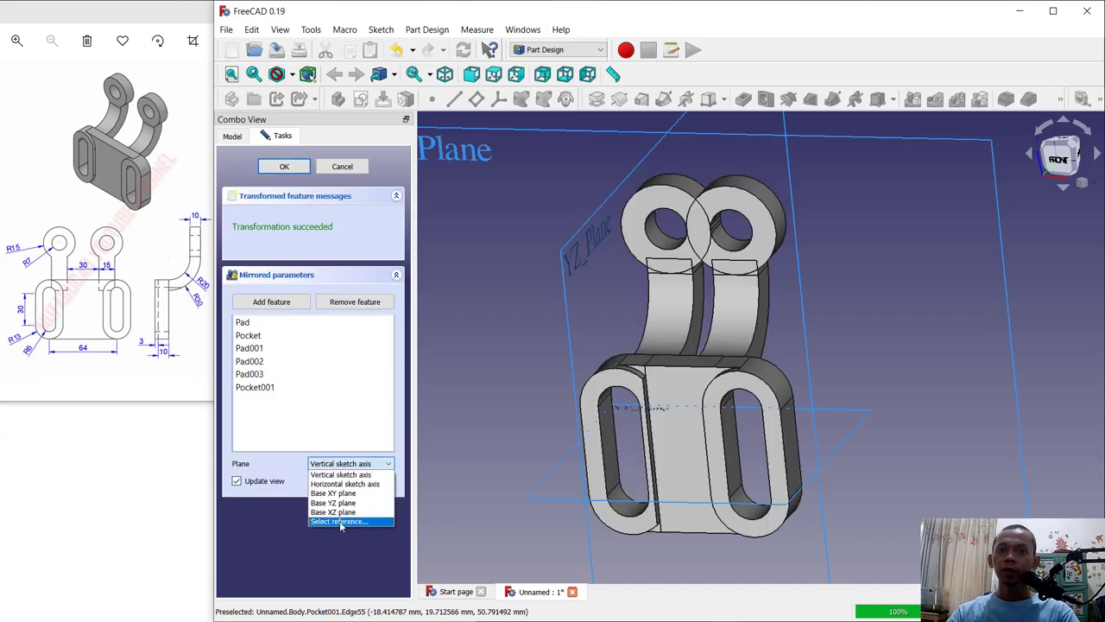
pyautogui.click(340, 520)
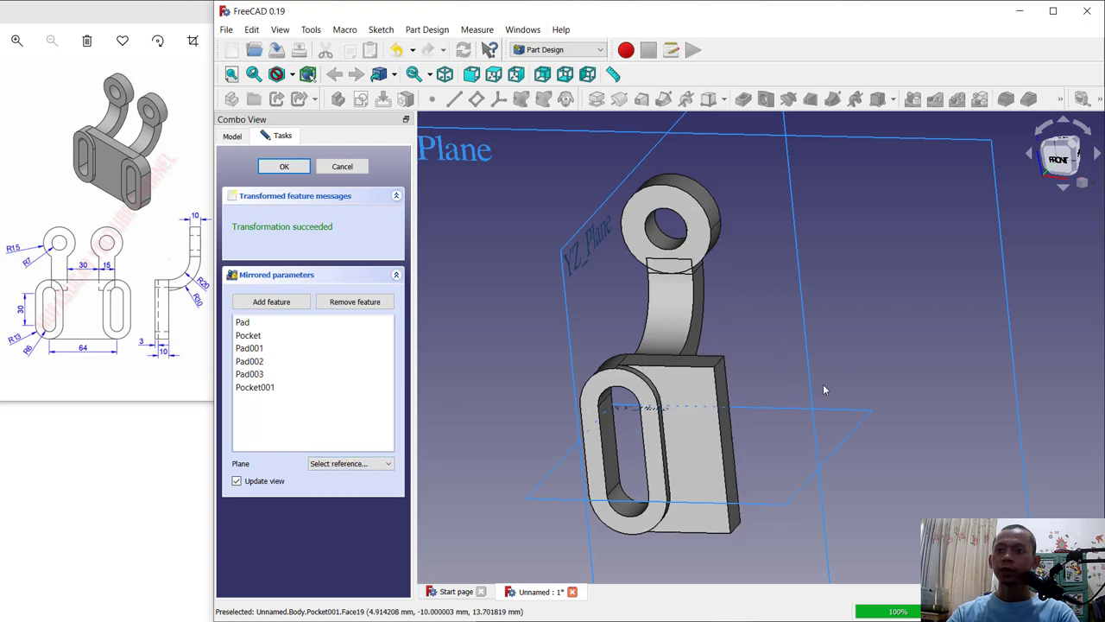
pyautogui.click(789, 405)
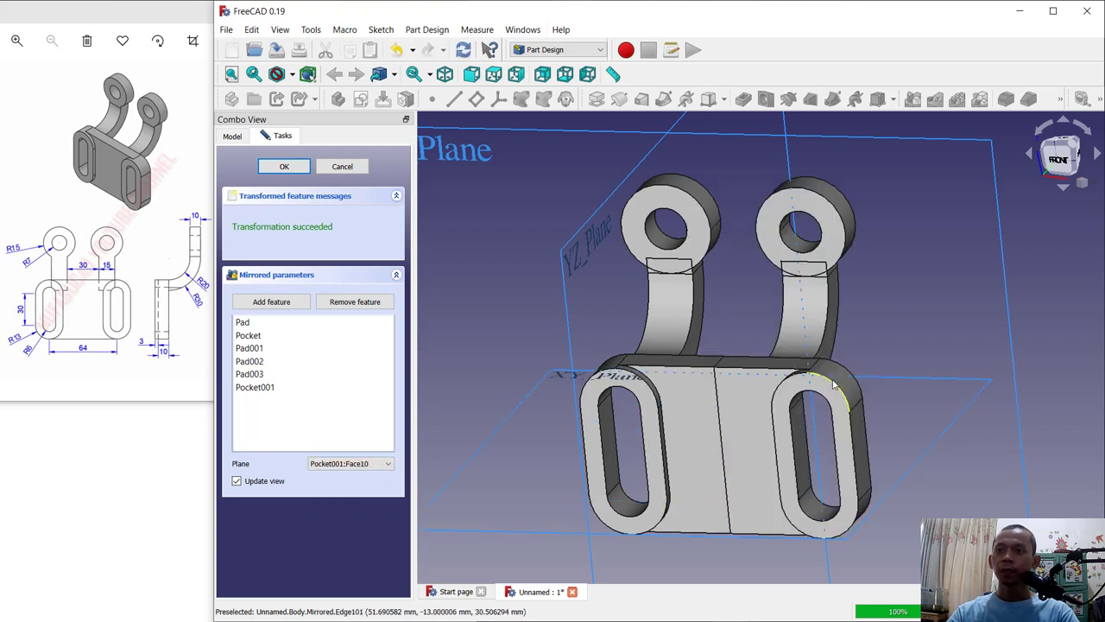
pyautogui.click(291, 169)
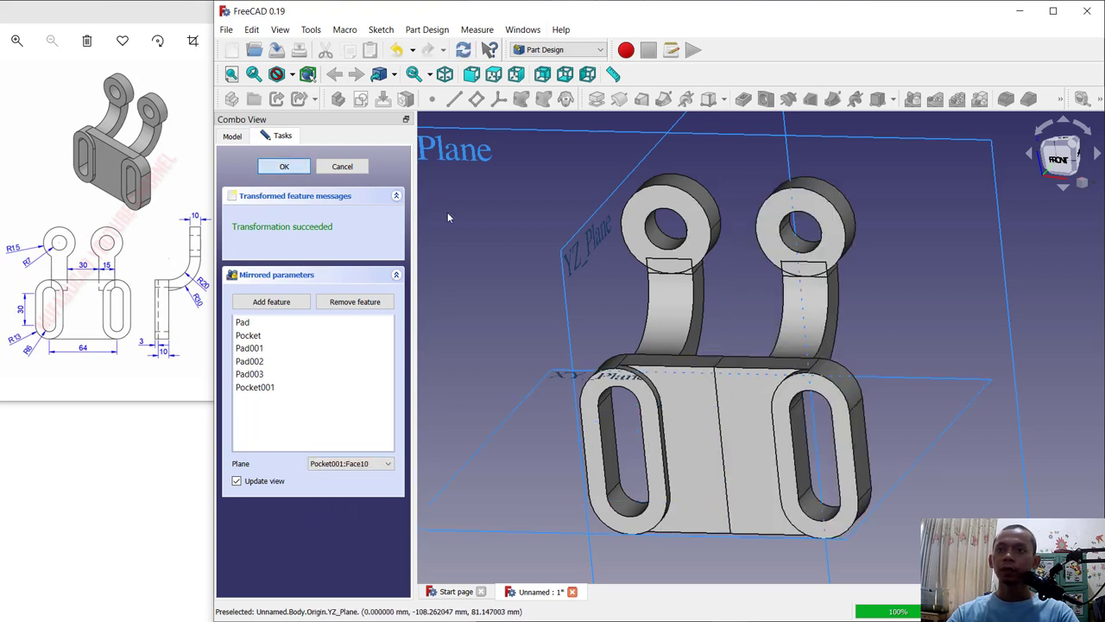
pyautogui.moveTo(876, 307); pyautogui.dragTo(878, 275, button='middle')
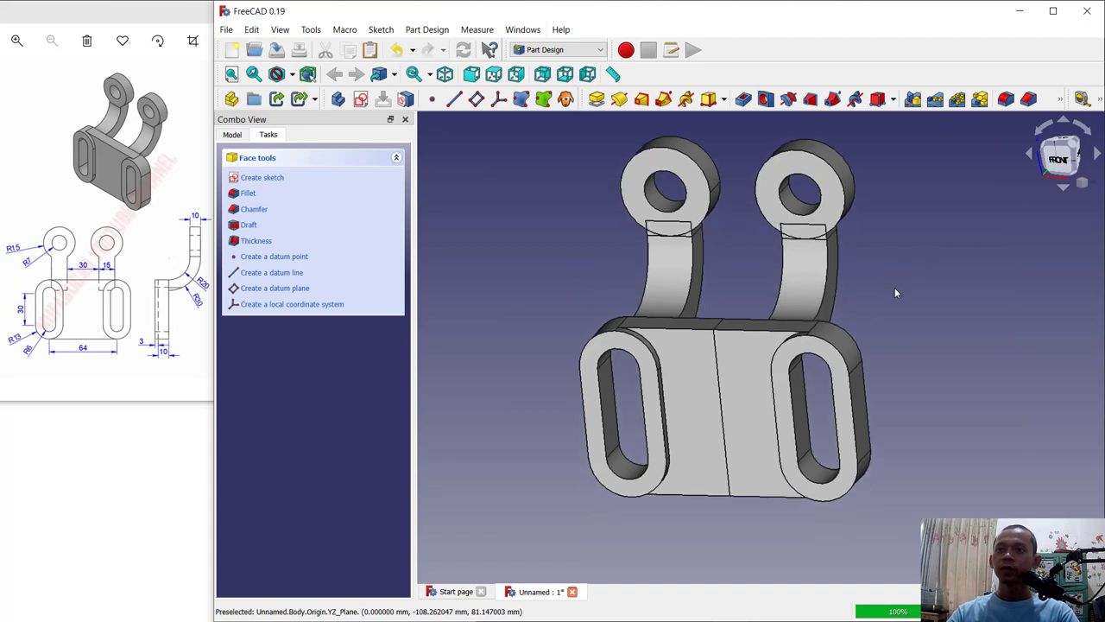
# Step: Set the Mirrored feature's Refine property to true and orbit to inspect the merged plate
pyautogui.click(748, 363)
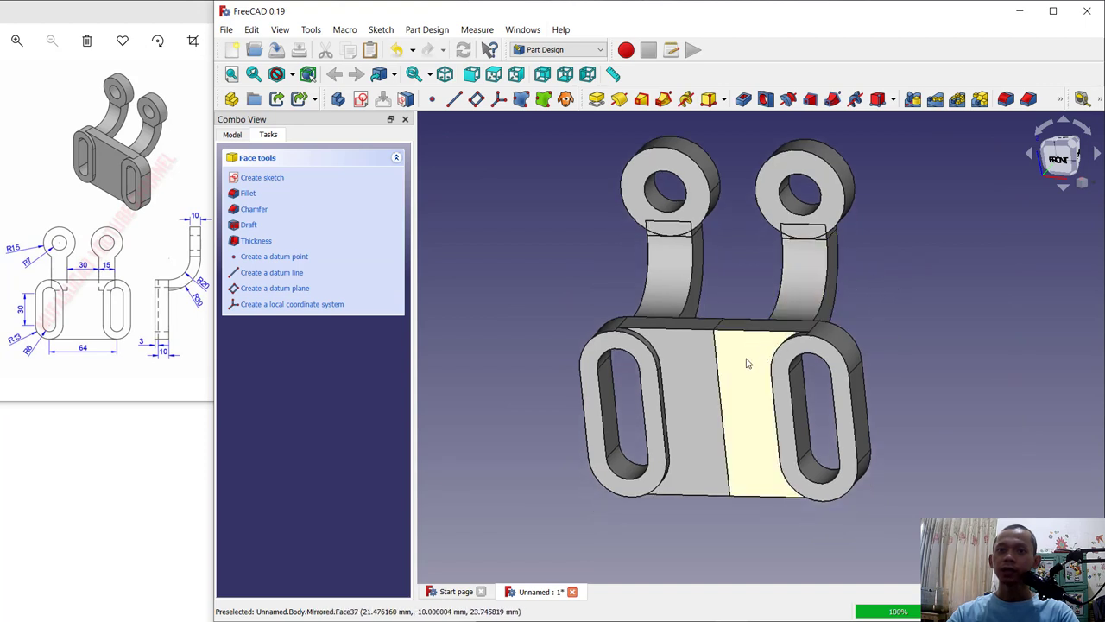
pyautogui.click(238, 137)
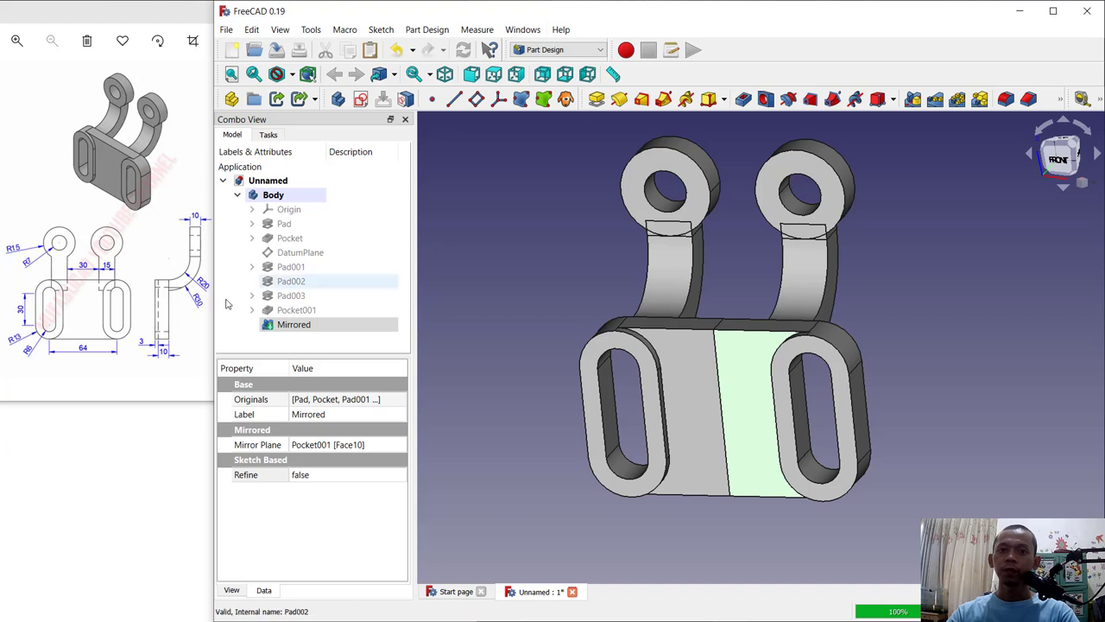
pyautogui.click(323, 477)
pyautogui.click(321, 479)
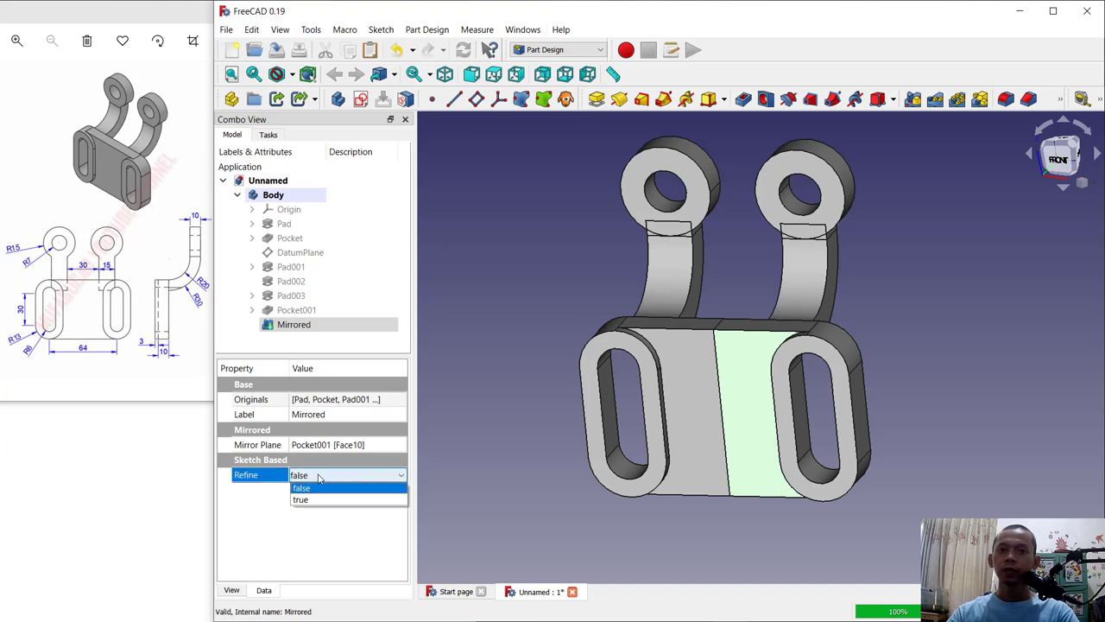
pyautogui.click(313, 499)
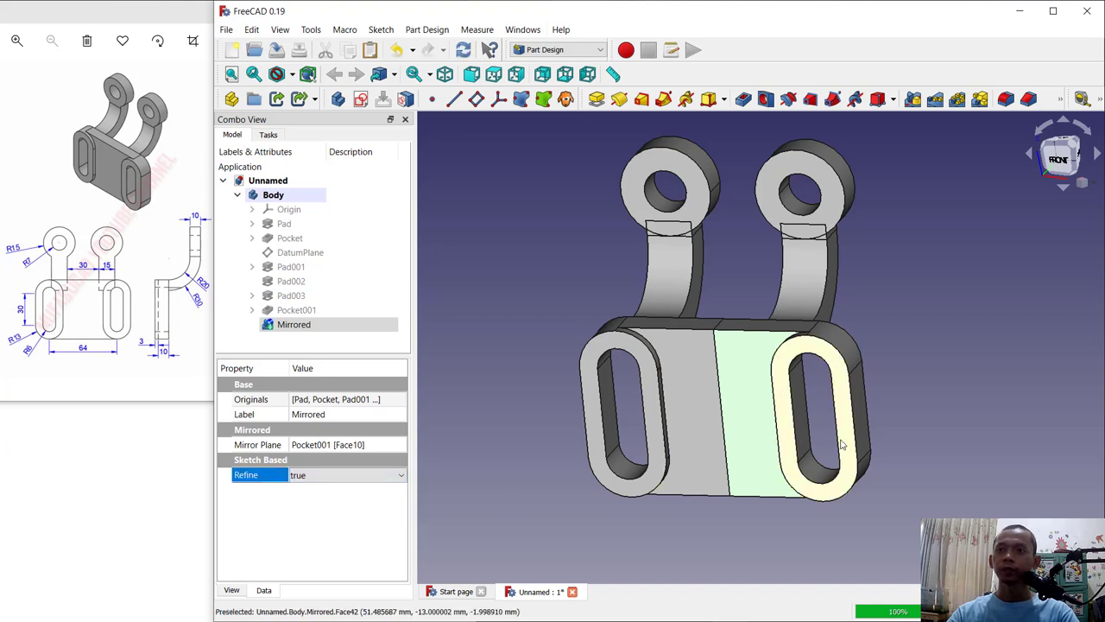
pyautogui.moveTo(919, 296); pyautogui.dragTo(983, 385, button='middle')
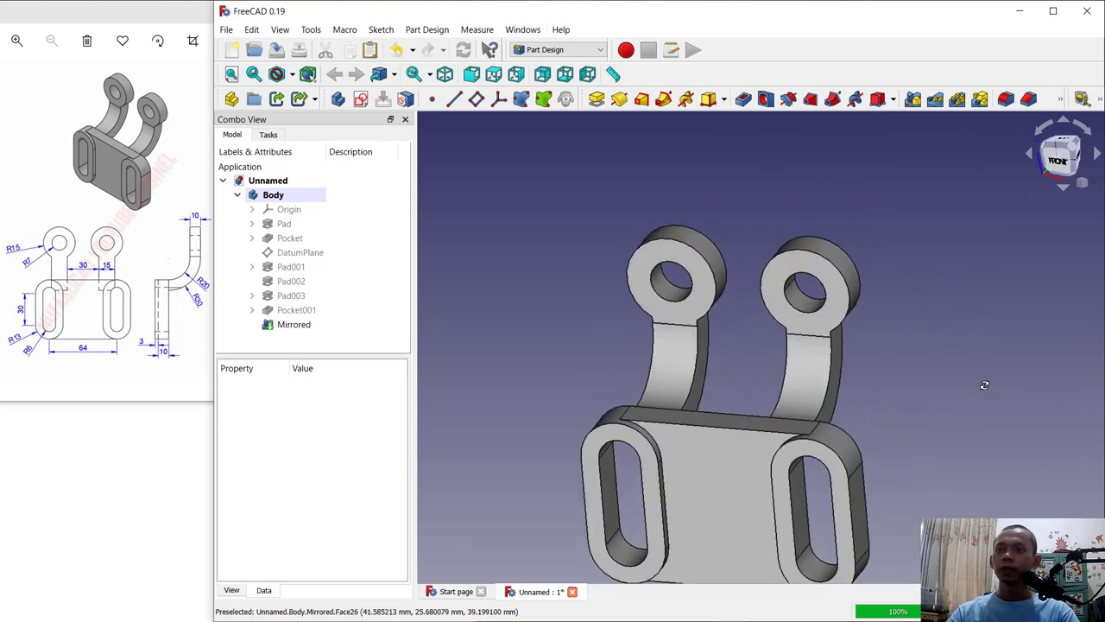
pyautogui.moveTo(733, 366); pyautogui.dragTo(760, 346, button='middle')
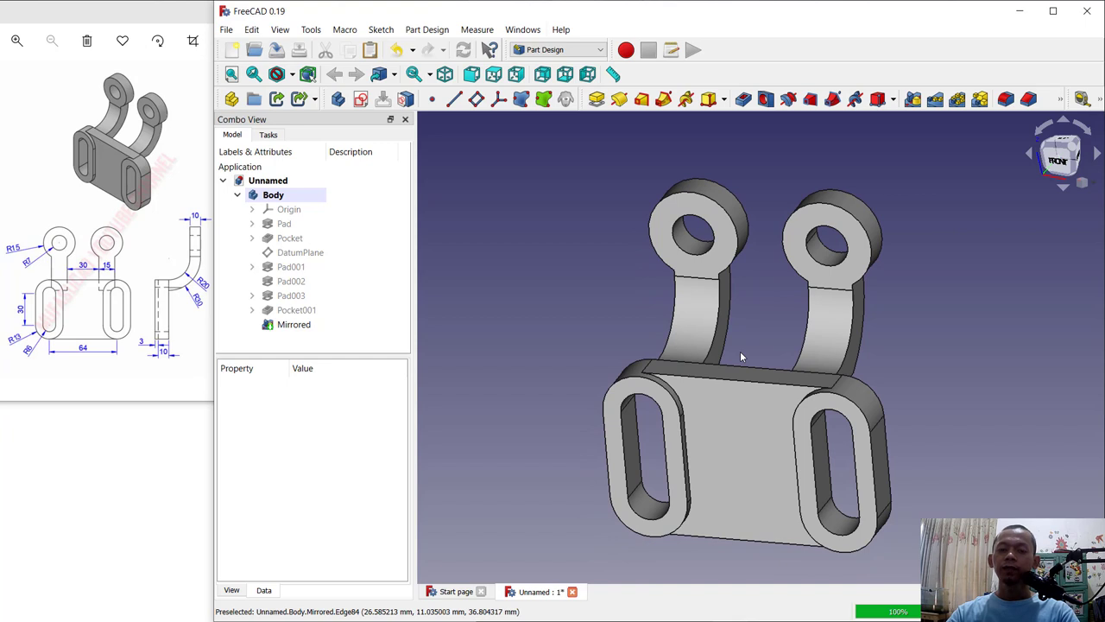